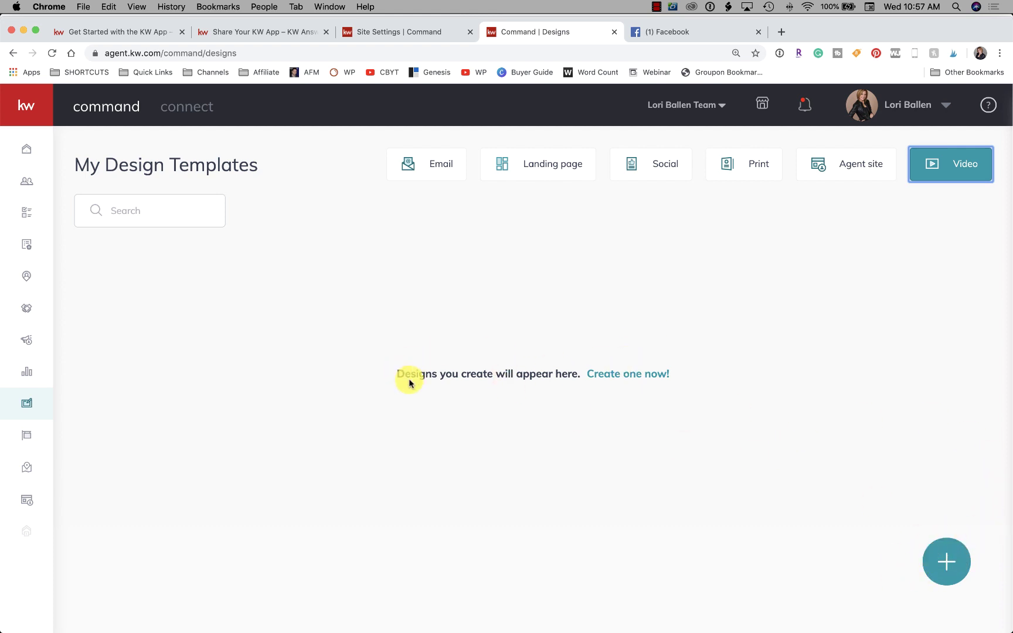
Start a new video design and choose The Vistas (North) in Las Vegas as its neighborhood, searching for "the vistas nv".
click(633, 376)
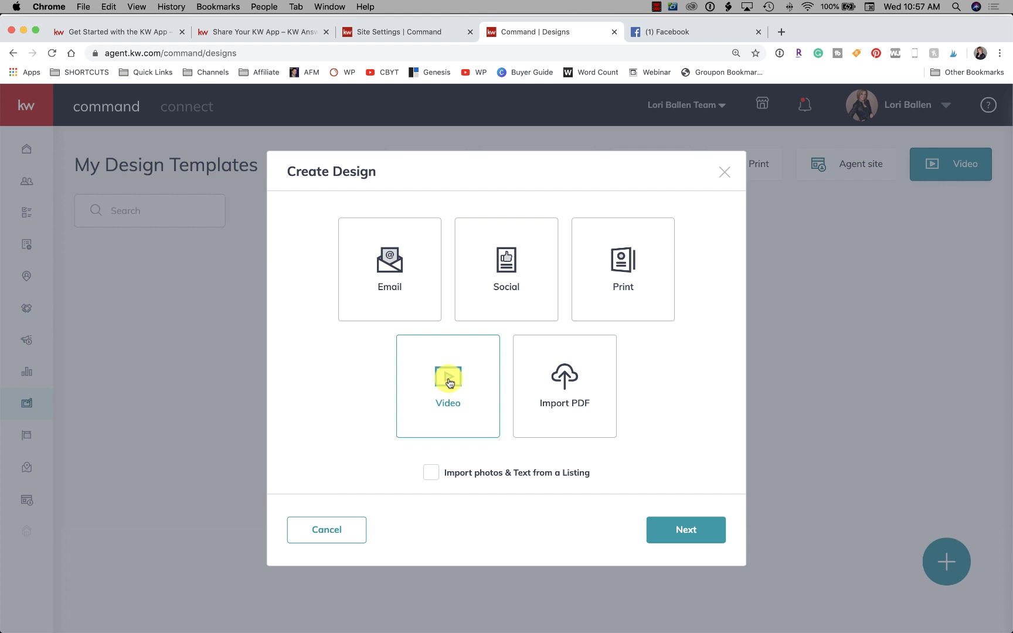
click(691, 524)
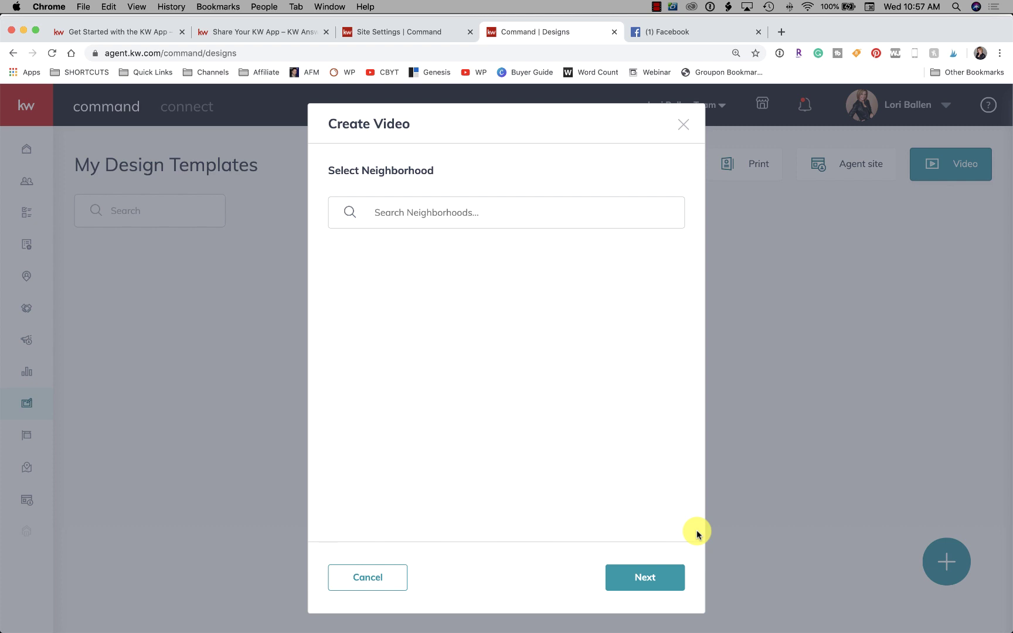
click(504, 218)
text(sum)
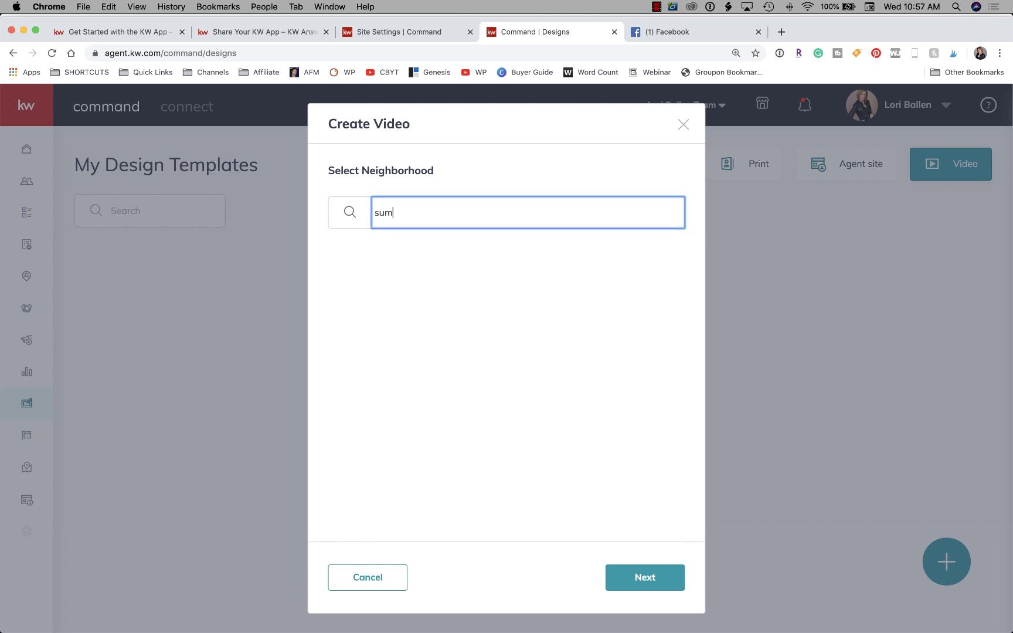
text(mer)
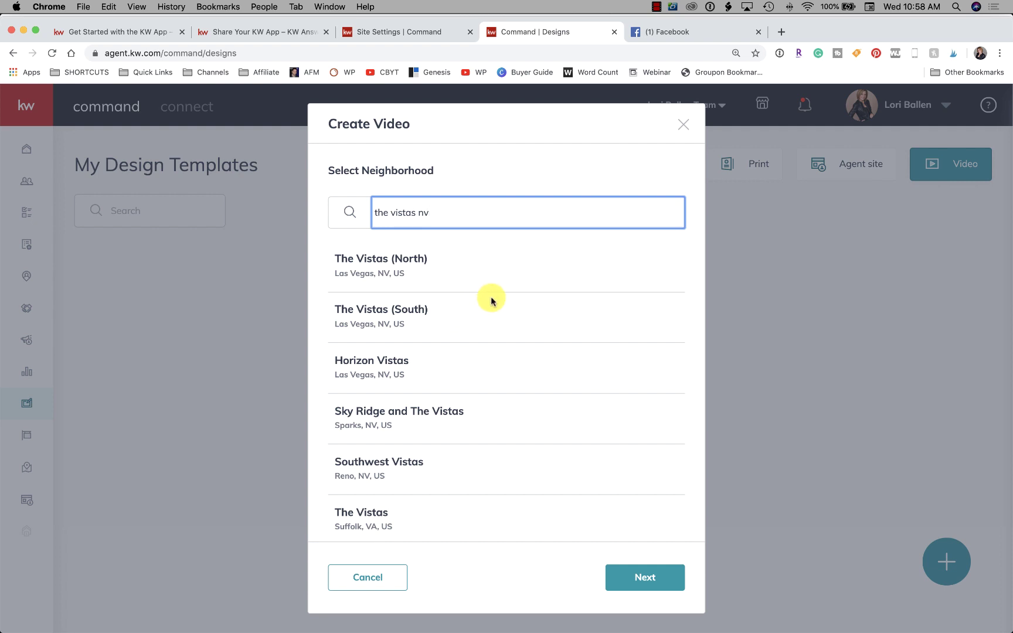
click(413, 264)
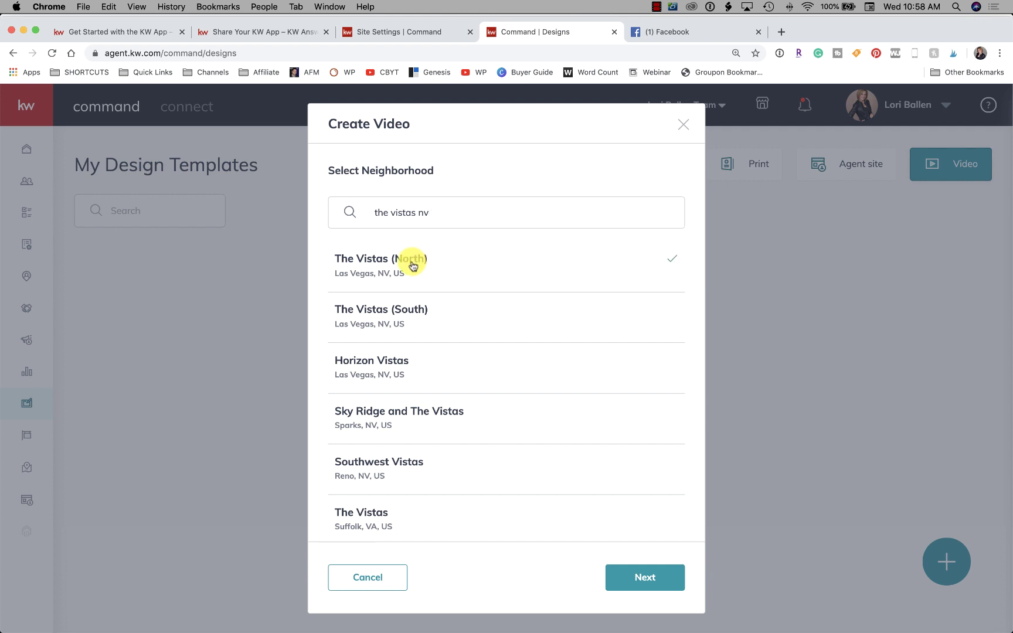
click(673, 576)
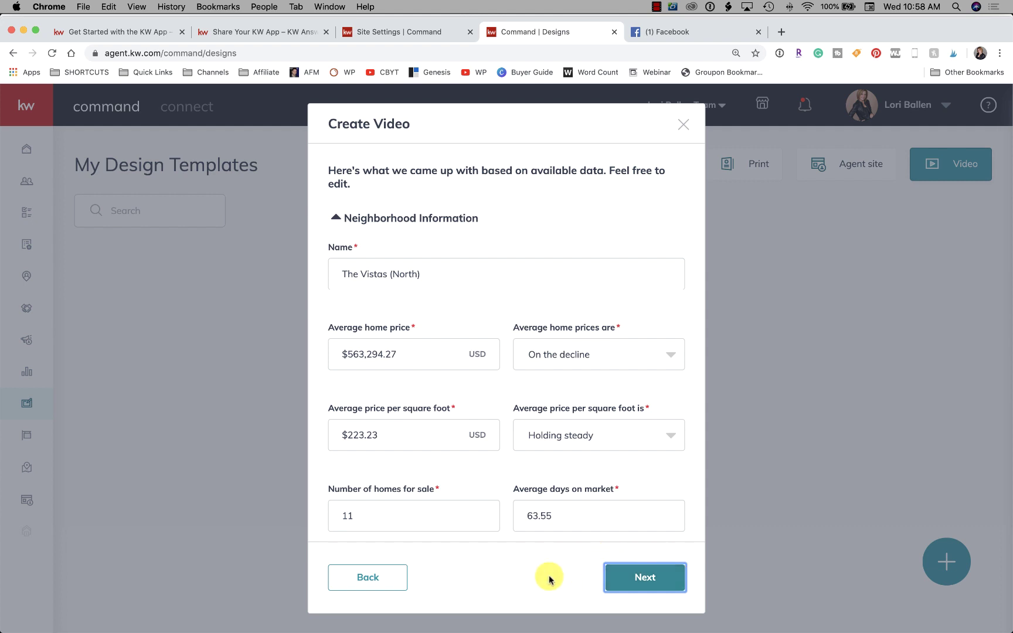
Set the average home price trend to Holding steady and the average price per square foot trend to On the rise.
click(418, 354)
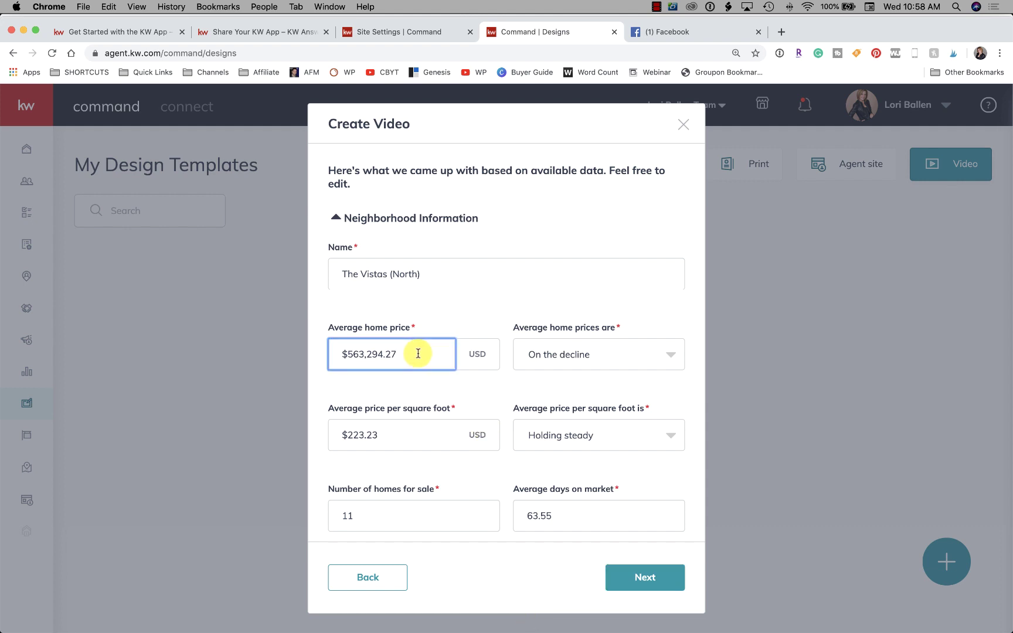
drag(418, 354, 335, 344)
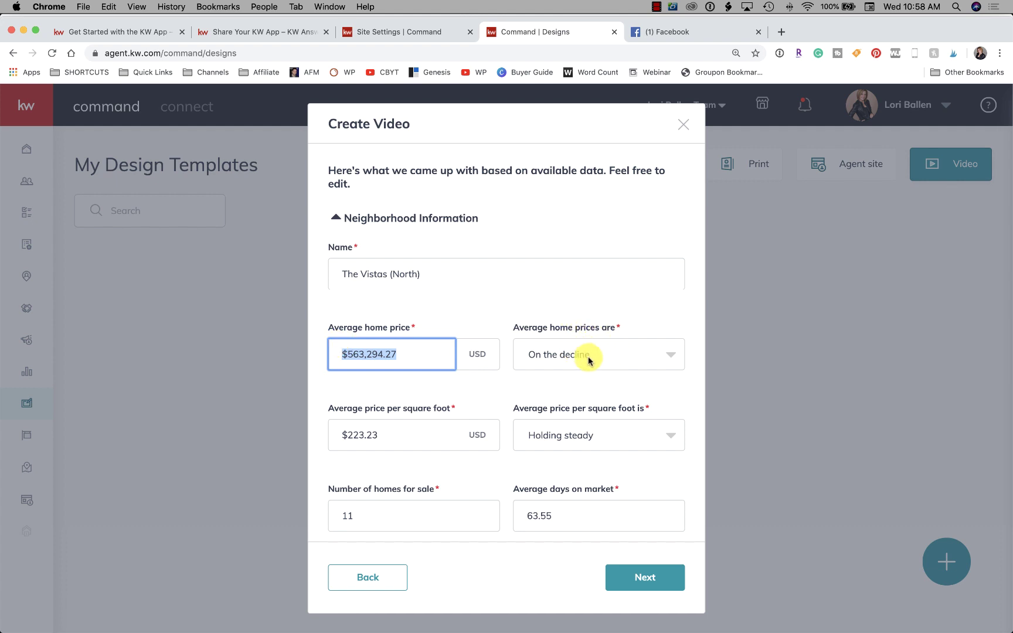
click(653, 356)
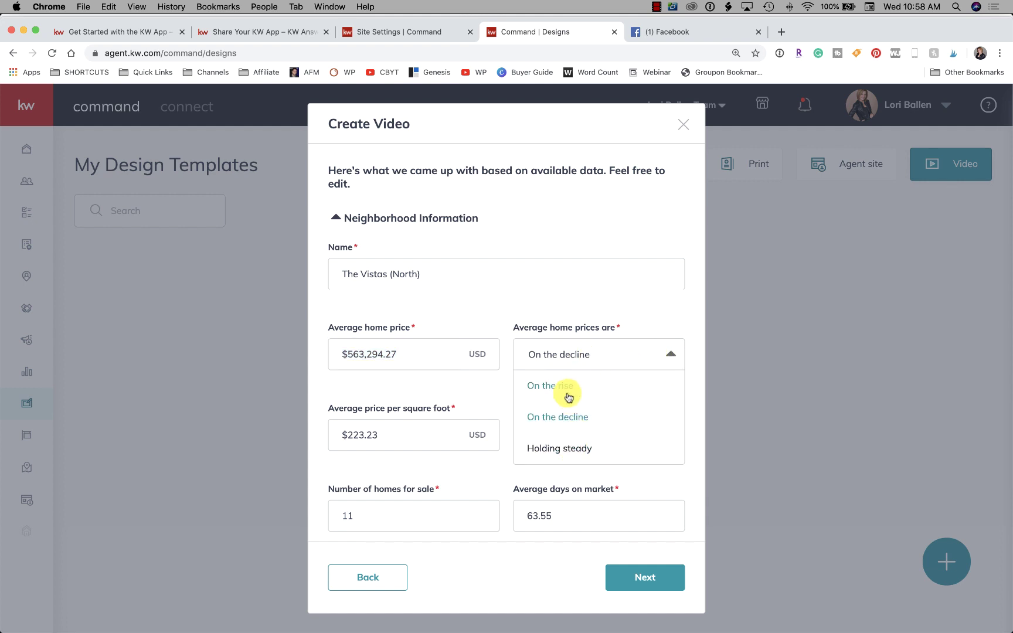
click(557, 447)
click(428, 429)
scroll(426, 433, down, 3)
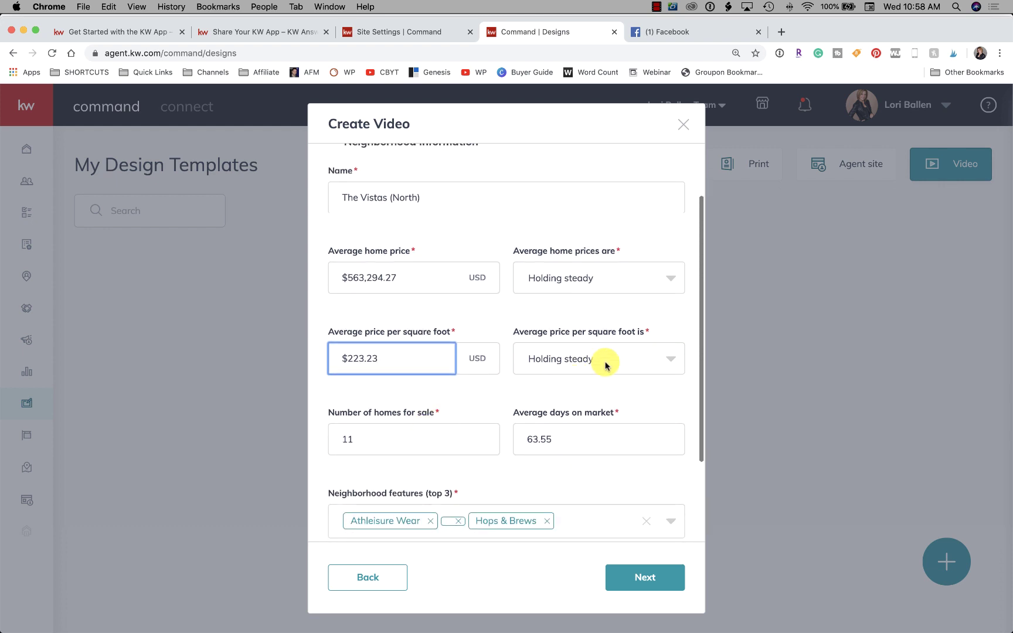
click(603, 361)
click(589, 392)
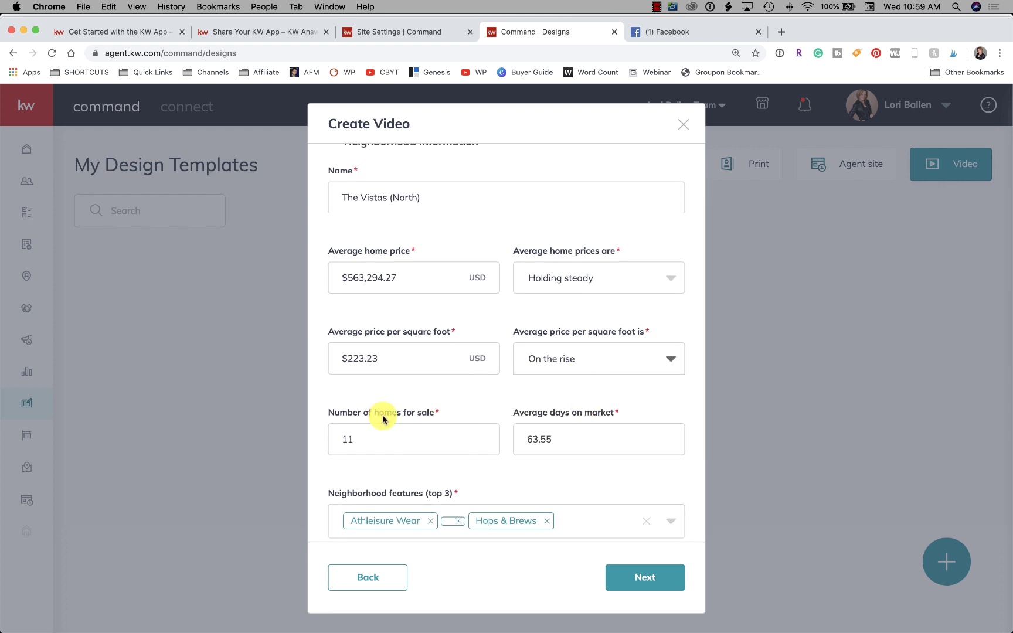
scroll(387, 410, down, 3)
click(400, 358)
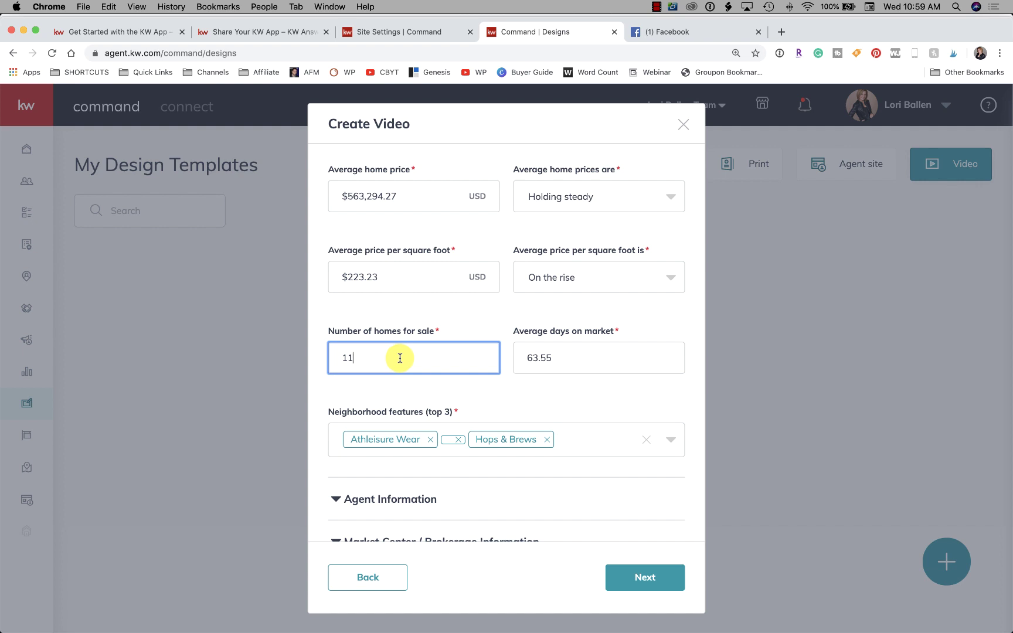
click(599, 355)
Remove all the prefilled neighborhood features, including Hops & Brews and Athleisure Wear.
scroll(599, 355, down, 1)
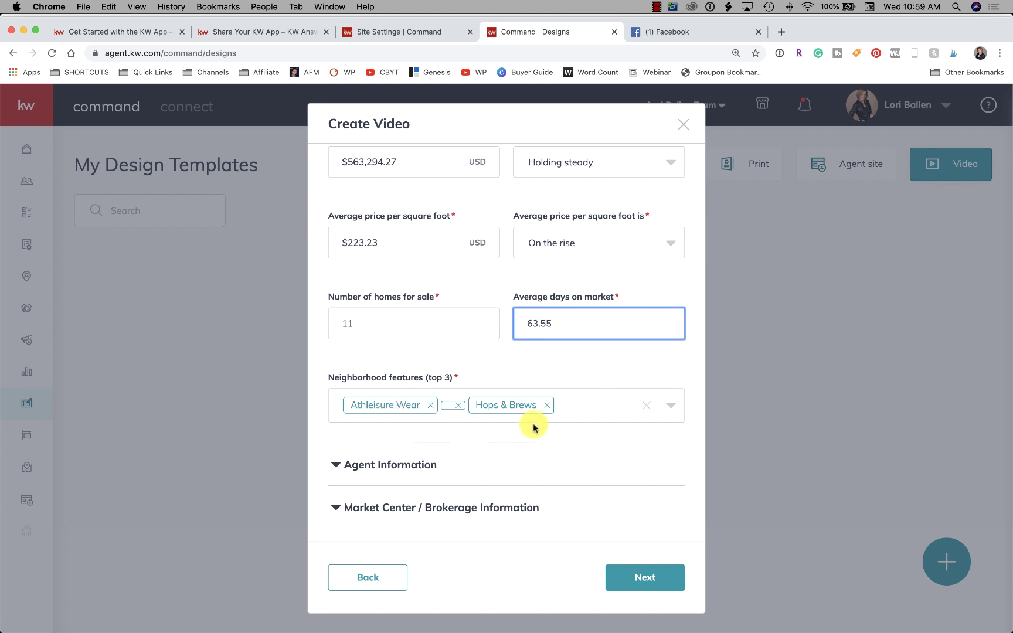
click(572, 413)
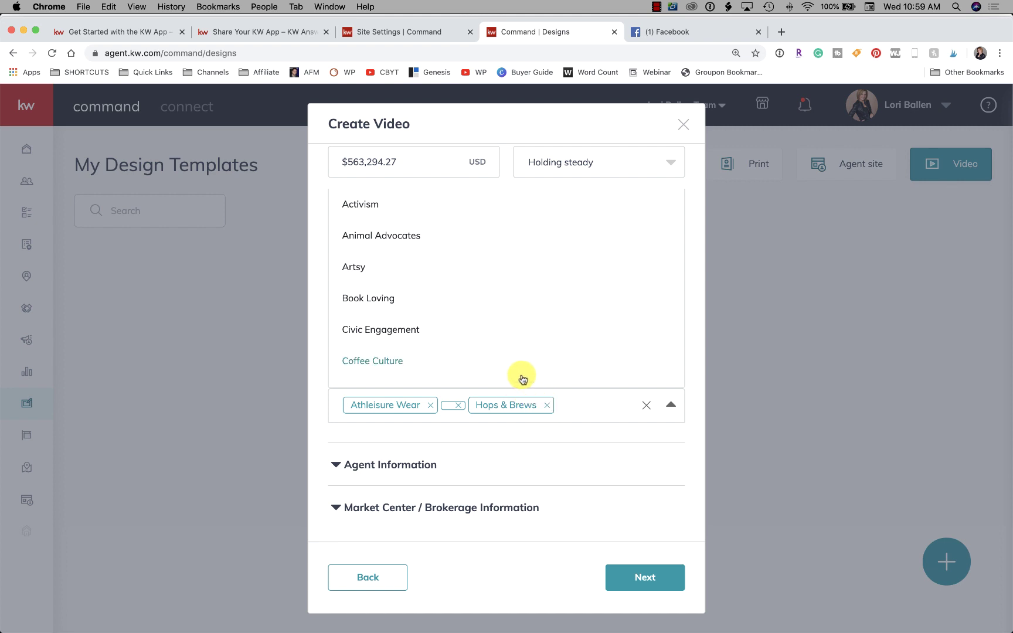
click(546, 405)
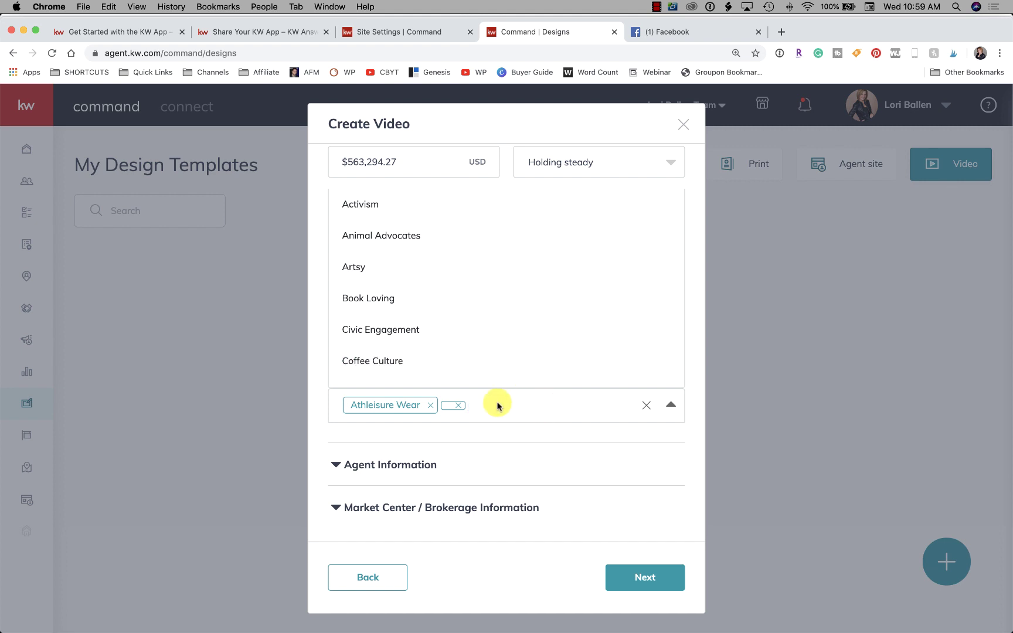
click(430, 405)
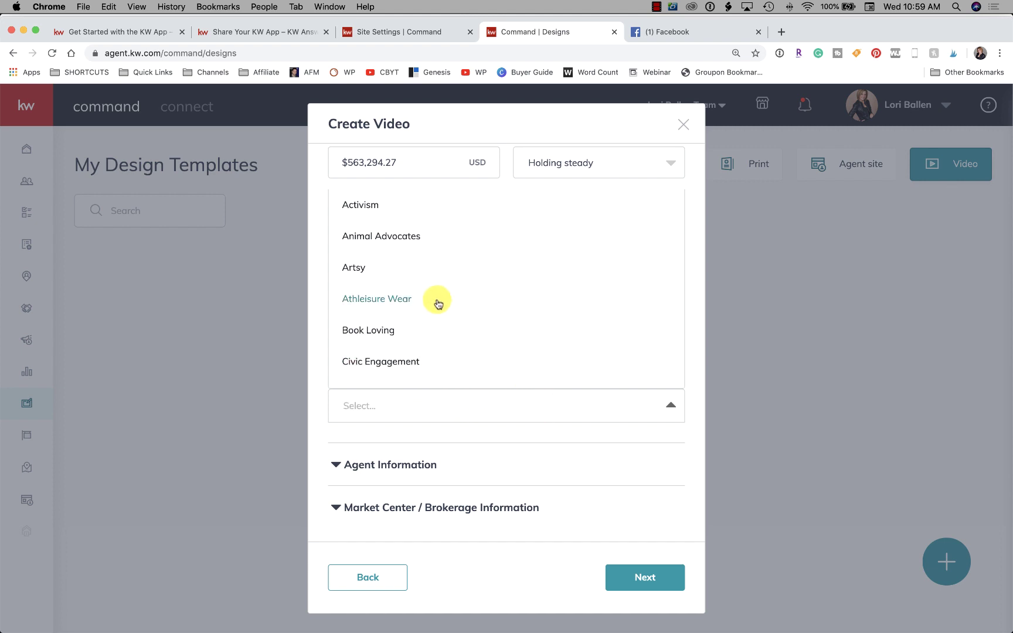
Add Dog Lovers and Fitness Oriented as the first two neighborhood features.
scroll(438, 302, down, 1)
scroll(438, 303, down, 3)
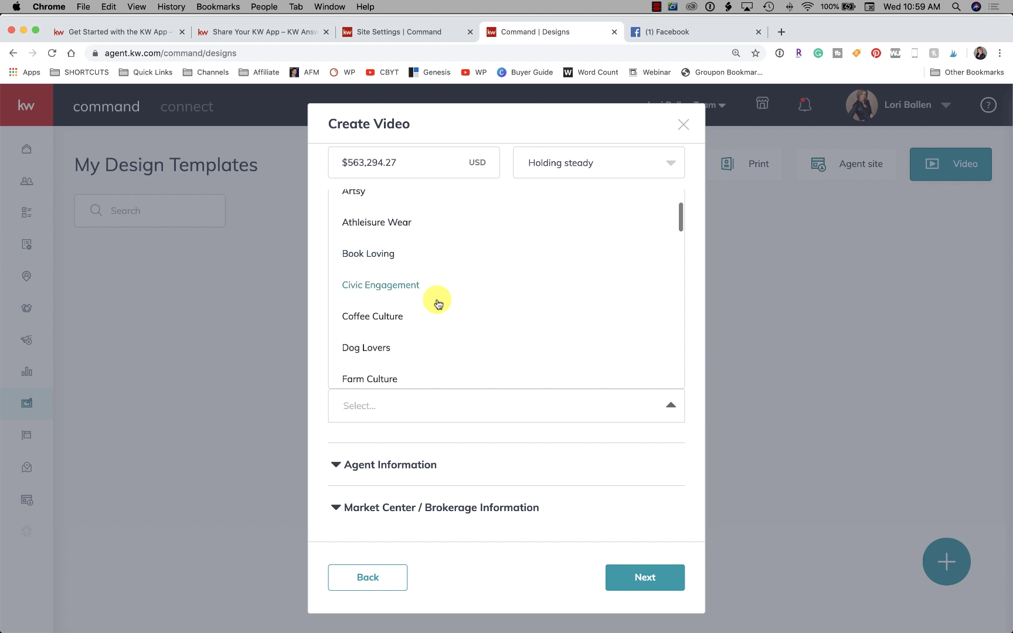
scroll(438, 302, down, 2)
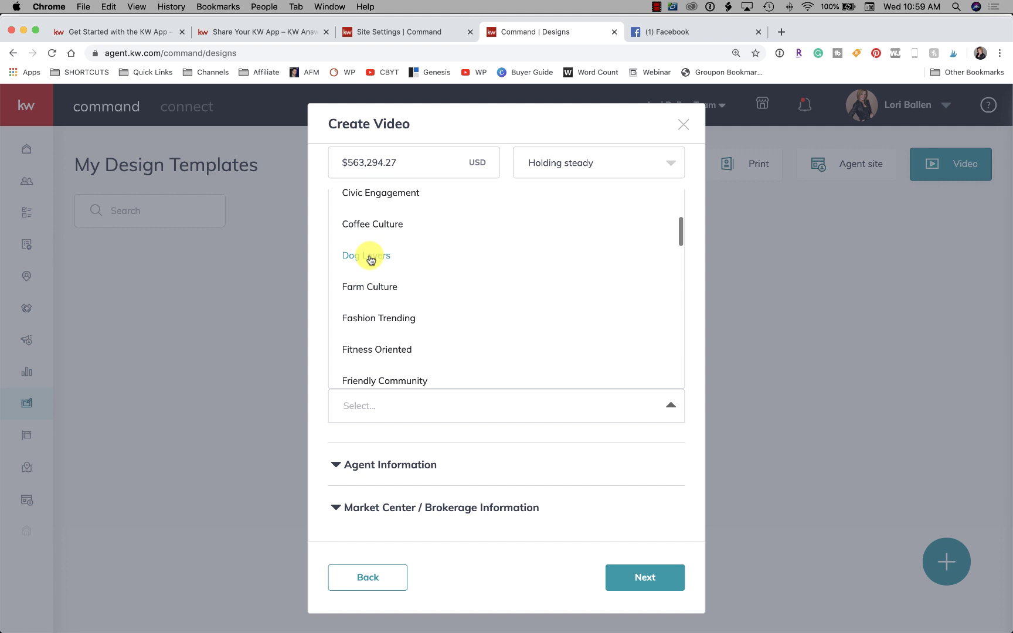
click(369, 256)
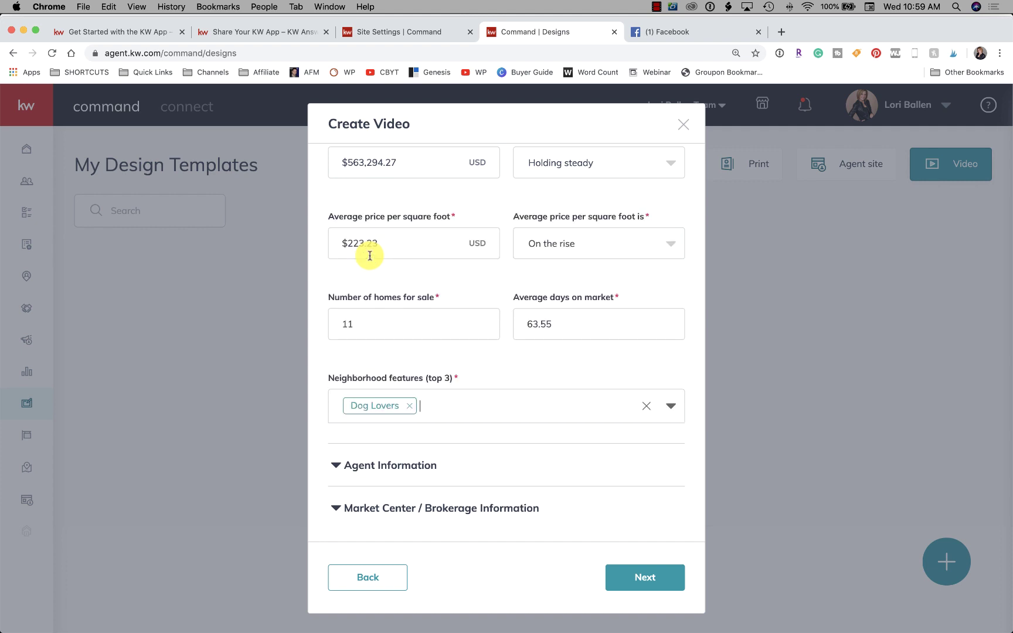
click(481, 407)
scroll(459, 315, down, 5)
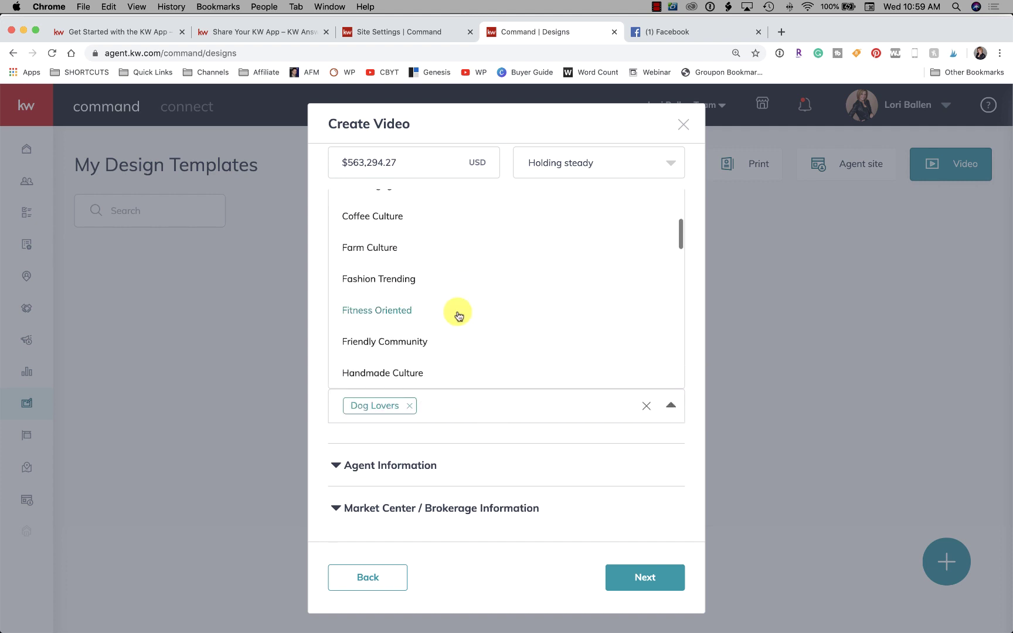
scroll(422, 291, down, 1)
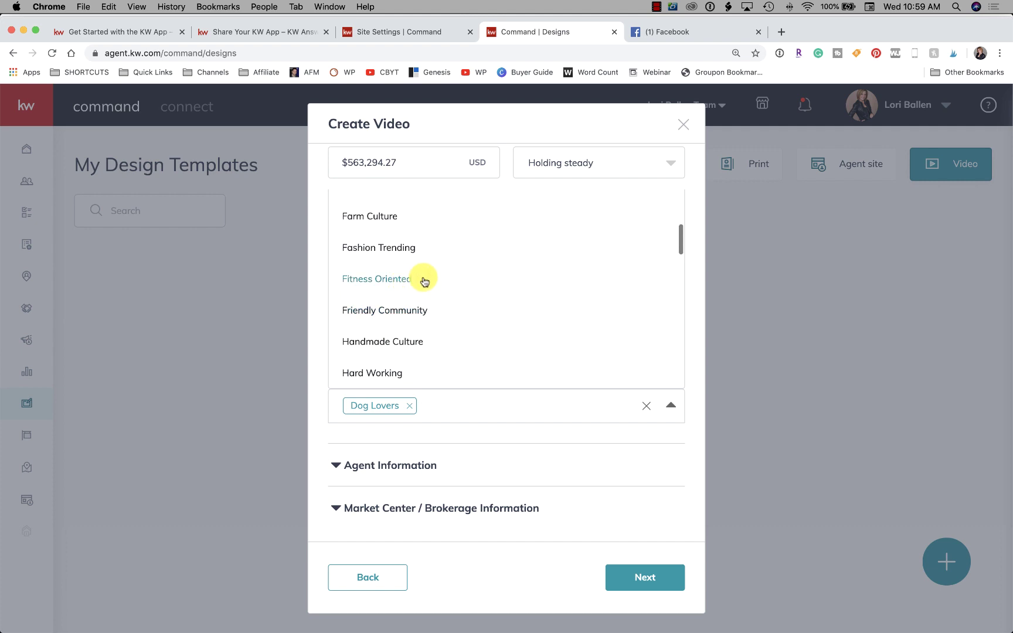
click(404, 287)
Add Wine Lovers as the third neighborhood feature.
click(540, 406)
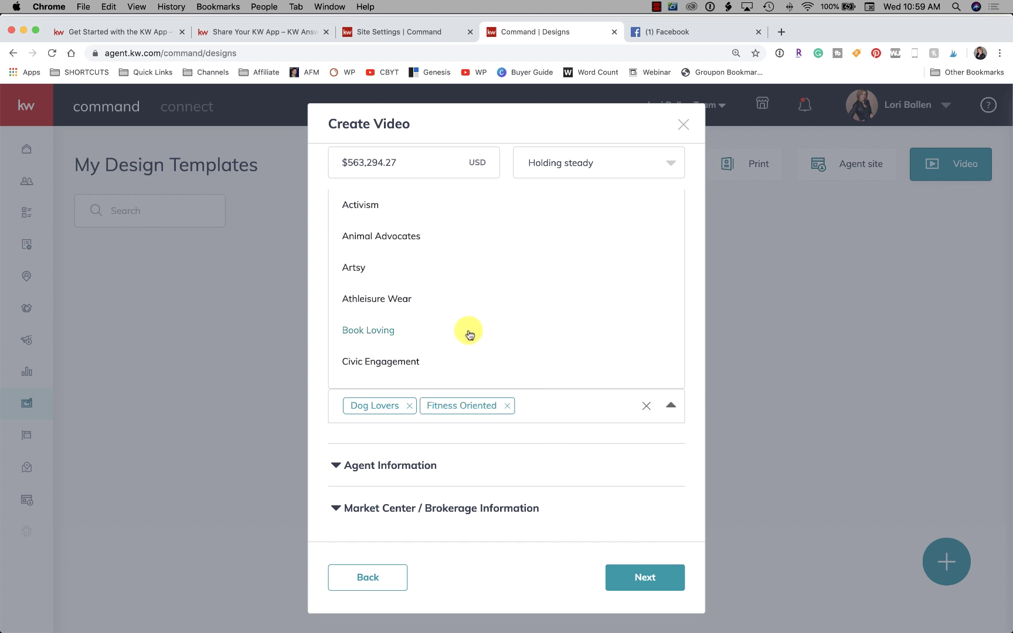
scroll(450, 323, down, 5)
scroll(453, 323, down, 2)
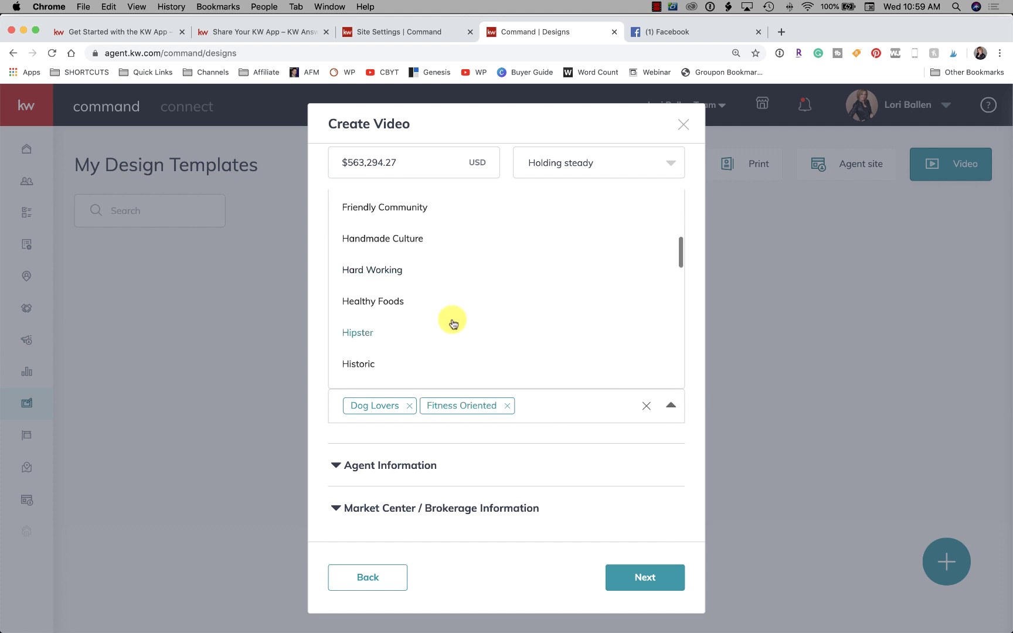
scroll(453, 324, down, 4)
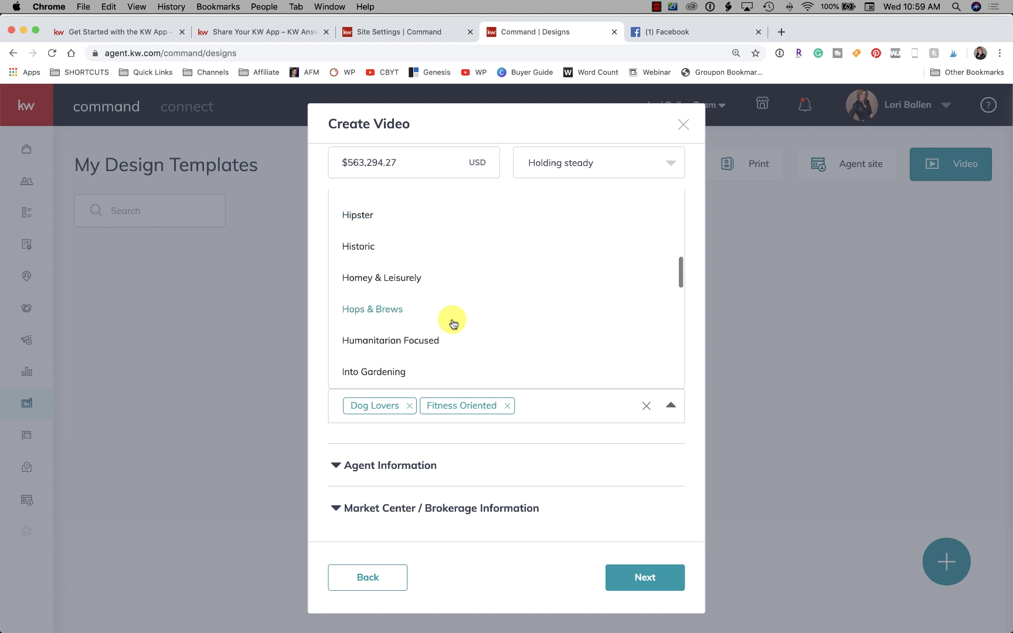
scroll(453, 323, down, 5)
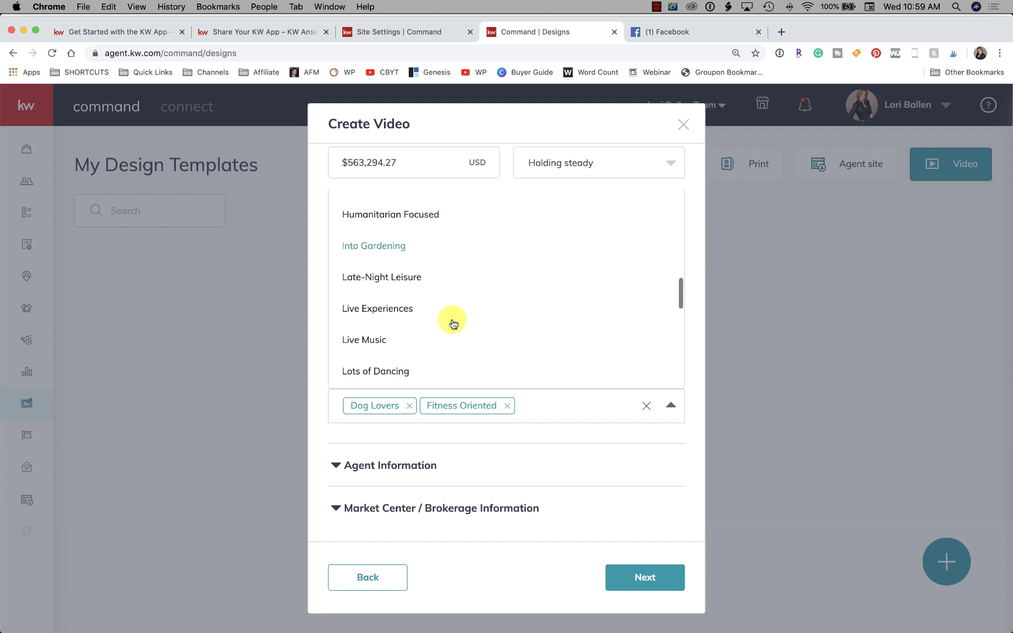
scroll(453, 323, down, 3)
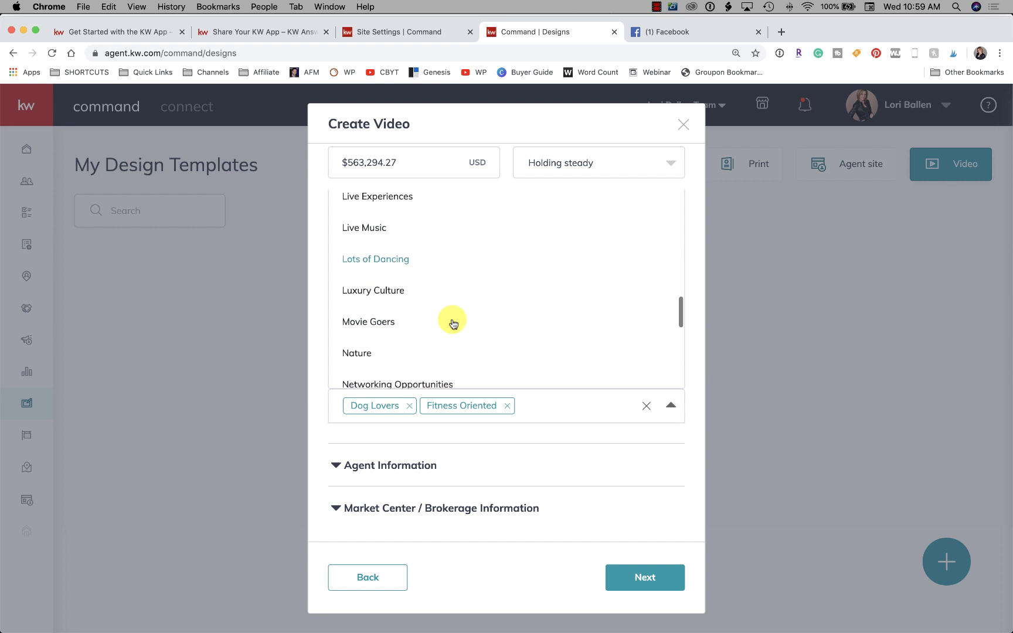
scroll(453, 324, down, 1)
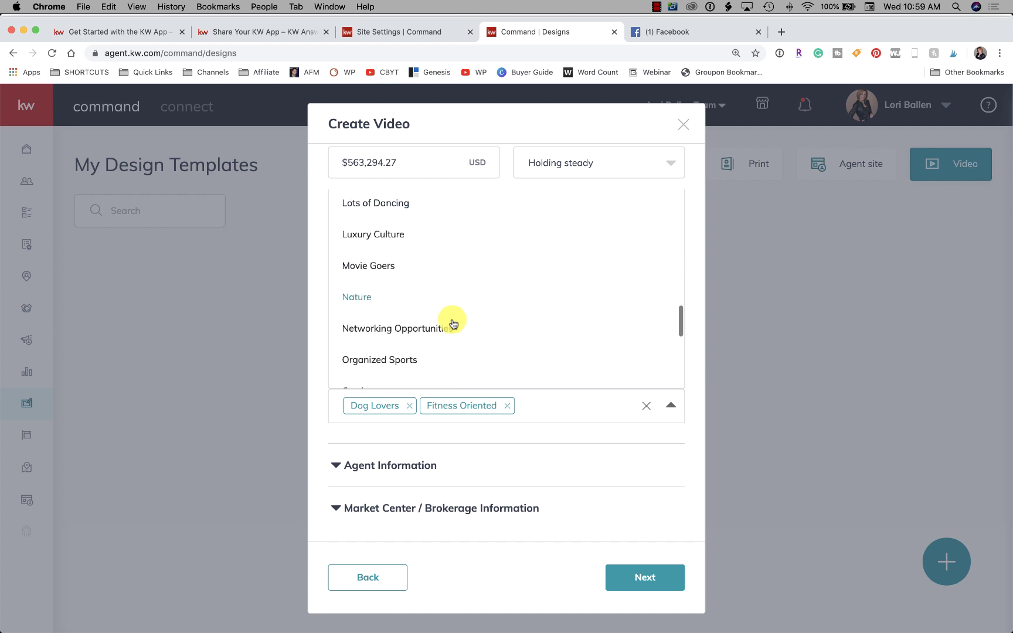
scroll(453, 324, down, 2)
scroll(453, 324, down, 3)
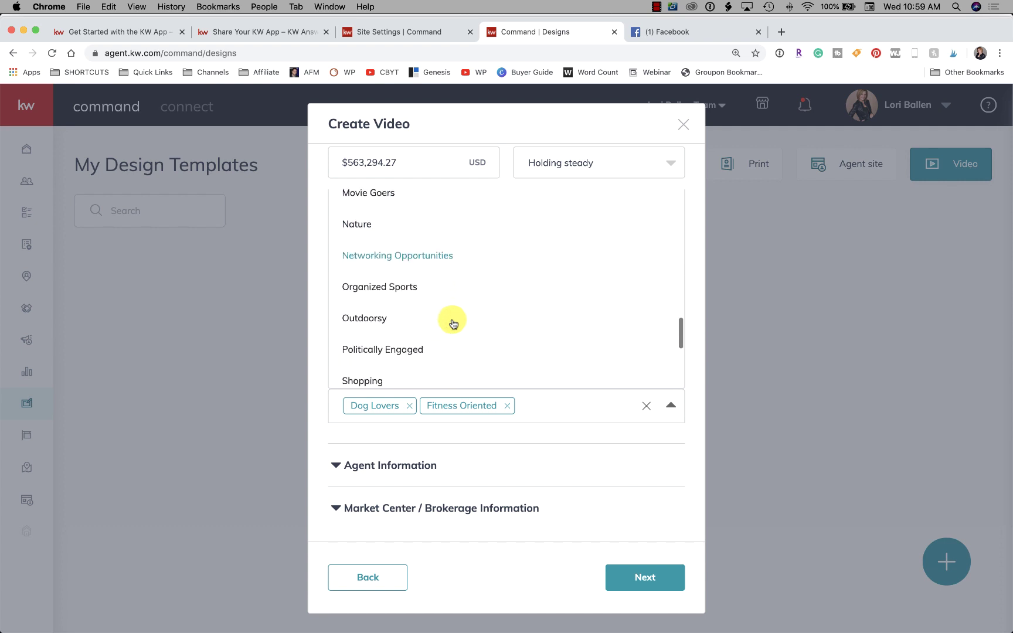
scroll(453, 323, down, 4)
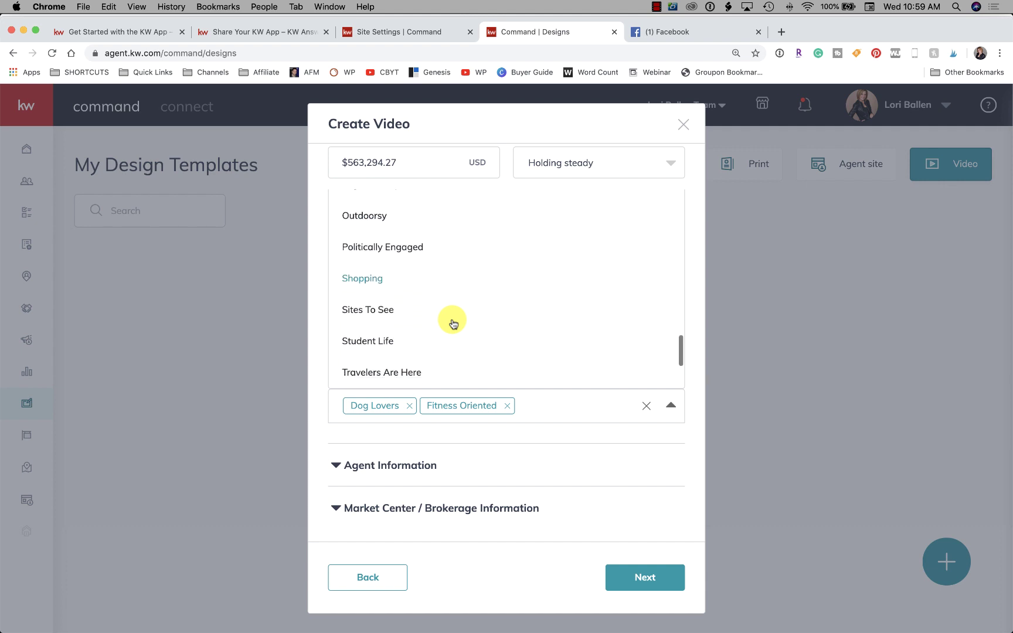
scroll(453, 323, down, 2)
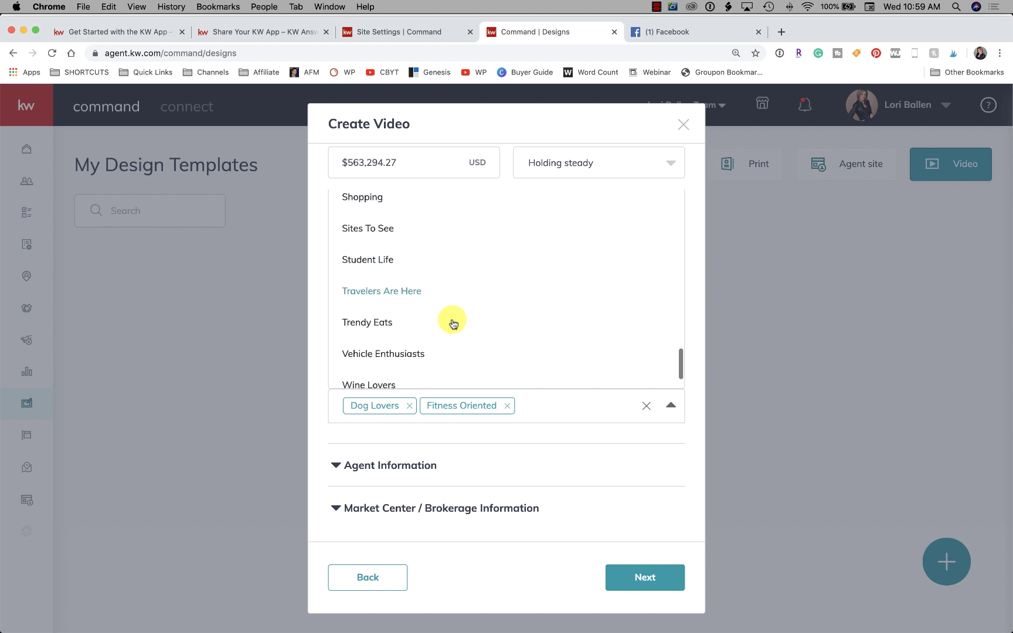
scroll(453, 323, down, 1)
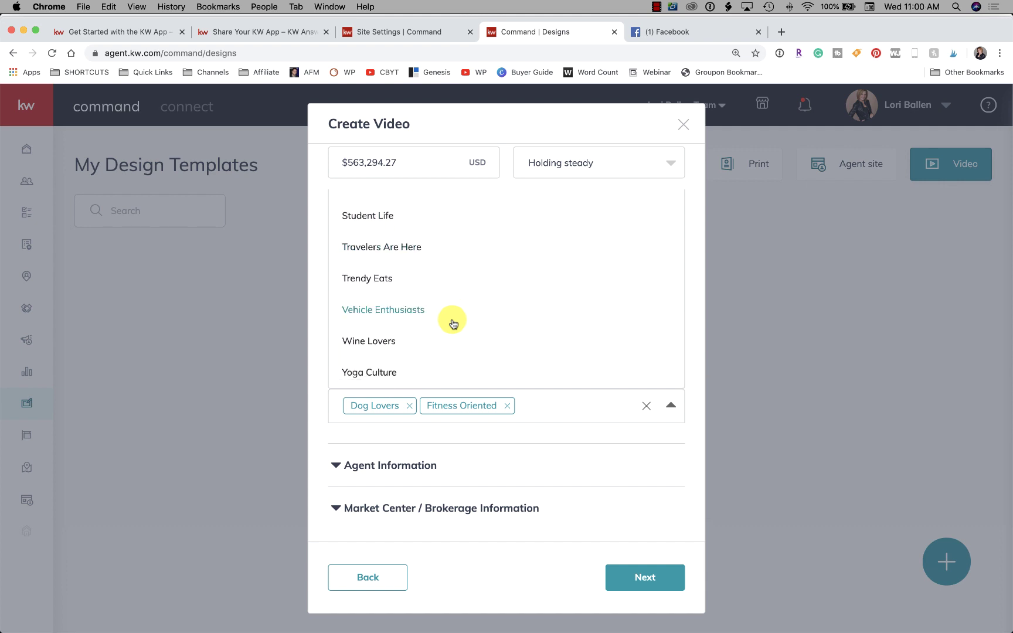
scroll(452, 323, up, 1)
scroll(445, 324, down, 1)
click(390, 345)
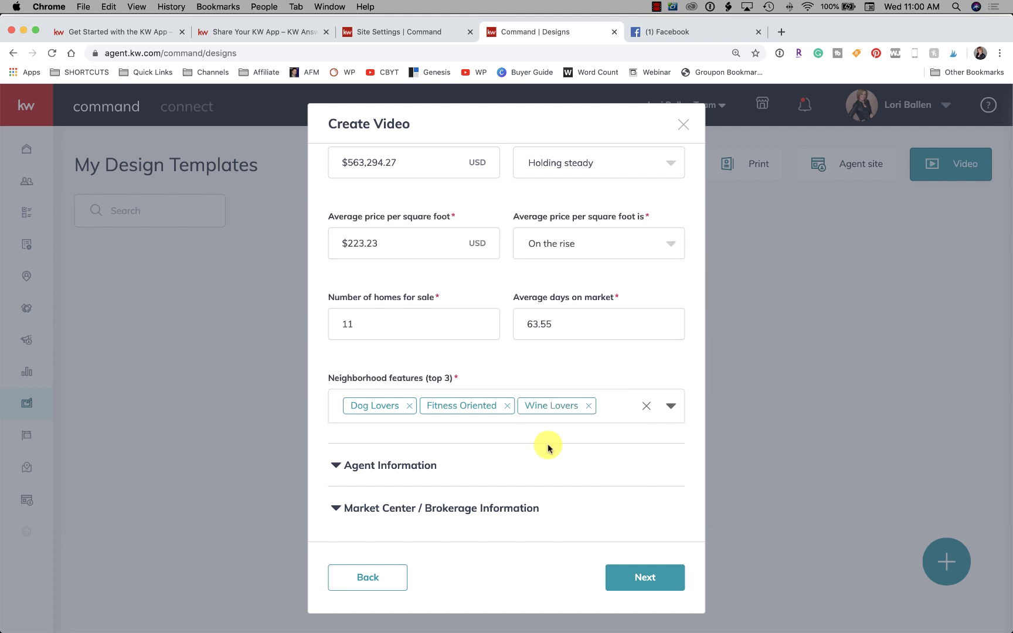
Try to add Artsy as a fourth neighborhood feature.
scroll(460, 445, down, 1)
click(614, 404)
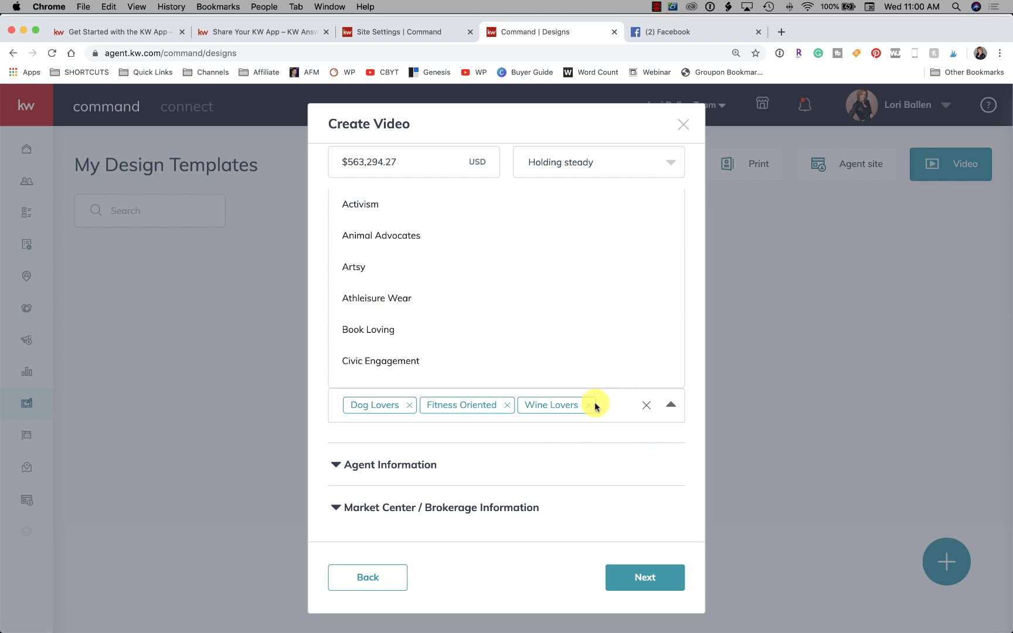
click(363, 265)
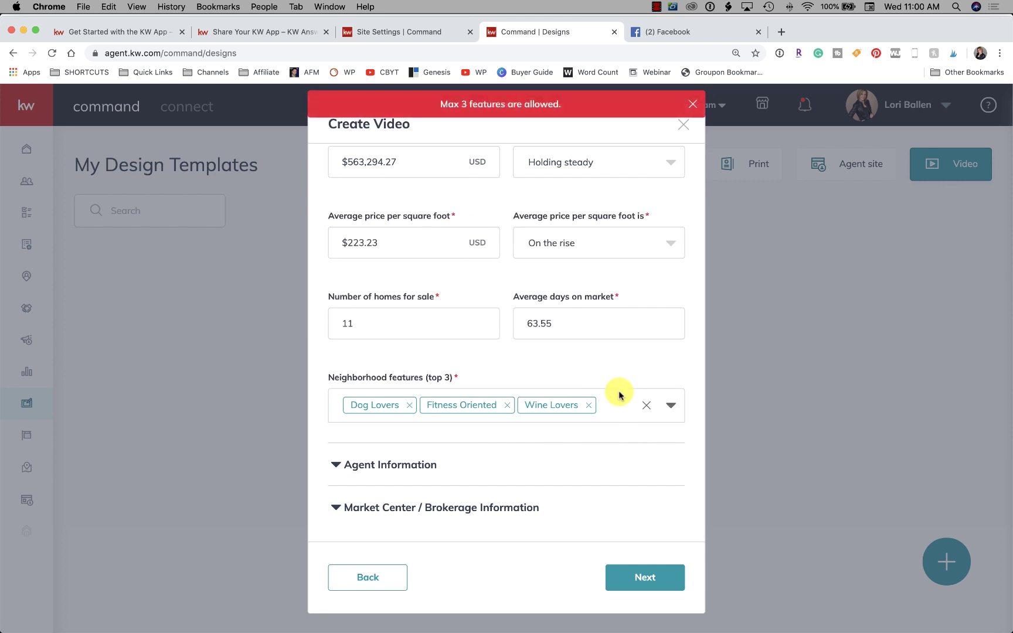
Expand the agent information section and review the agent's photo, name, job title and contact details.
click(403, 465)
scroll(538, 255, down, 1)
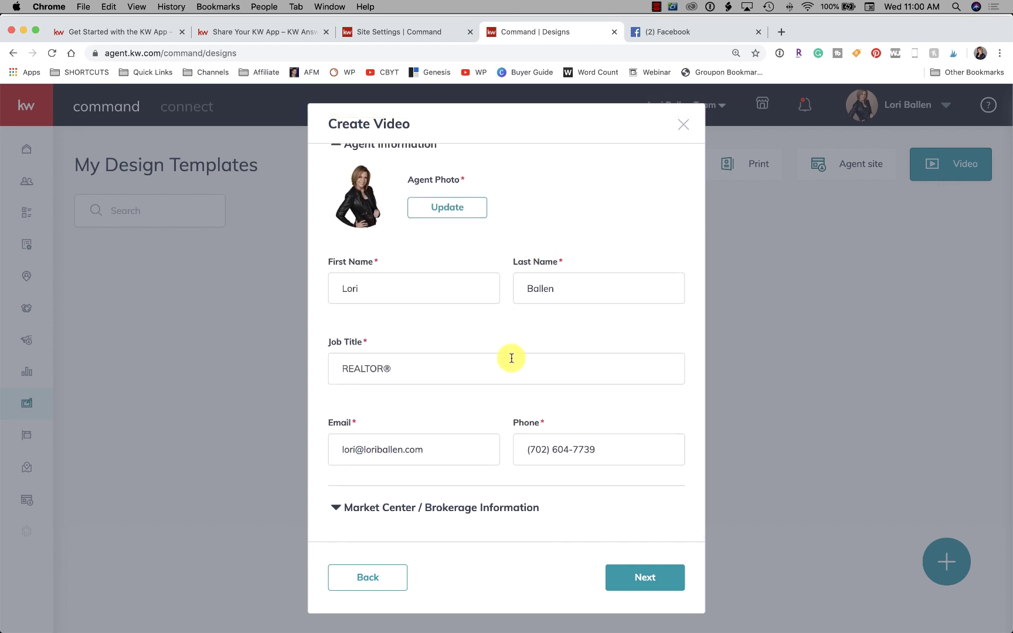
scroll(511, 358, up, 1)
scroll(511, 358, down, 1)
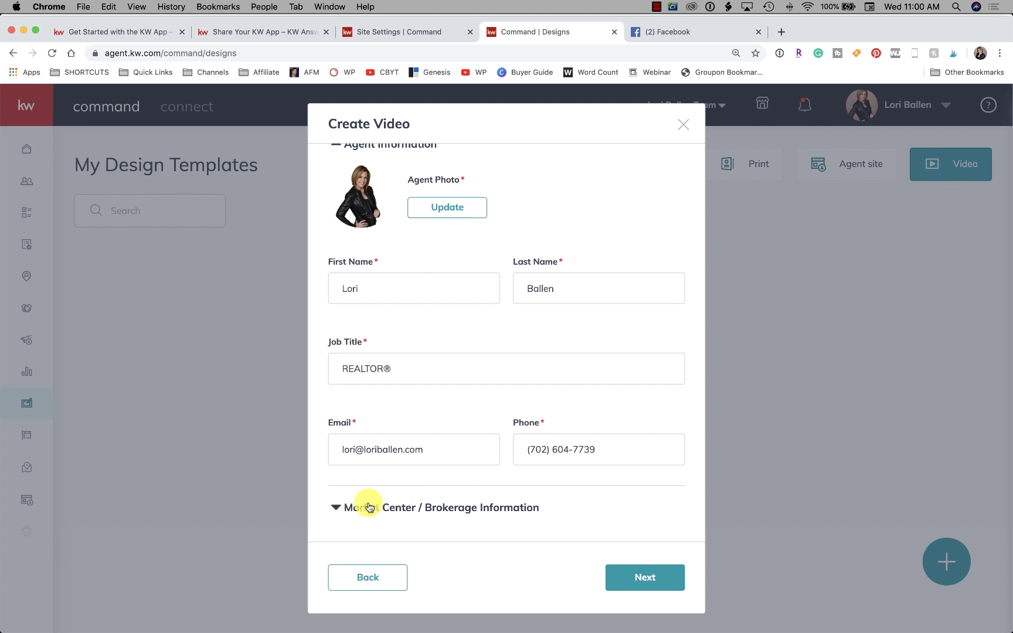
click(454, 210)
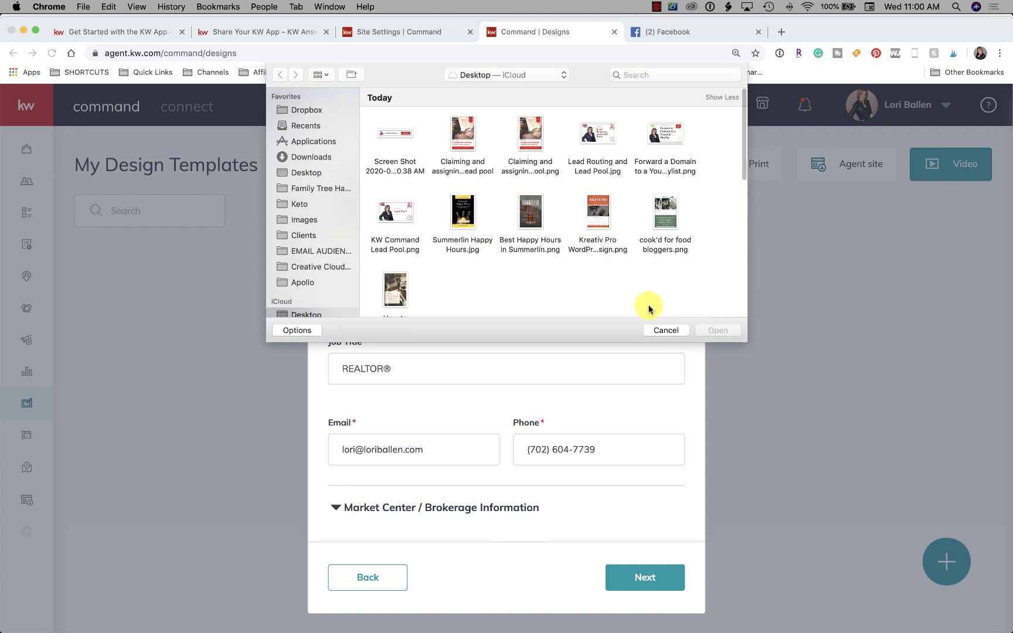
click(668, 329)
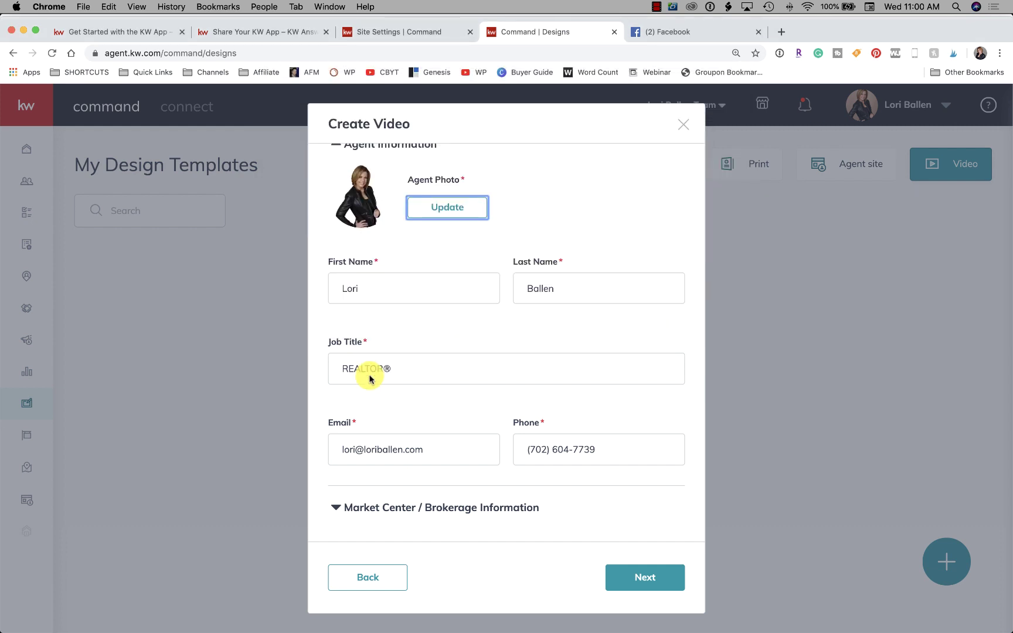
Expand the market center and brokerage information, review it, and continue to the video preview.
click(339, 509)
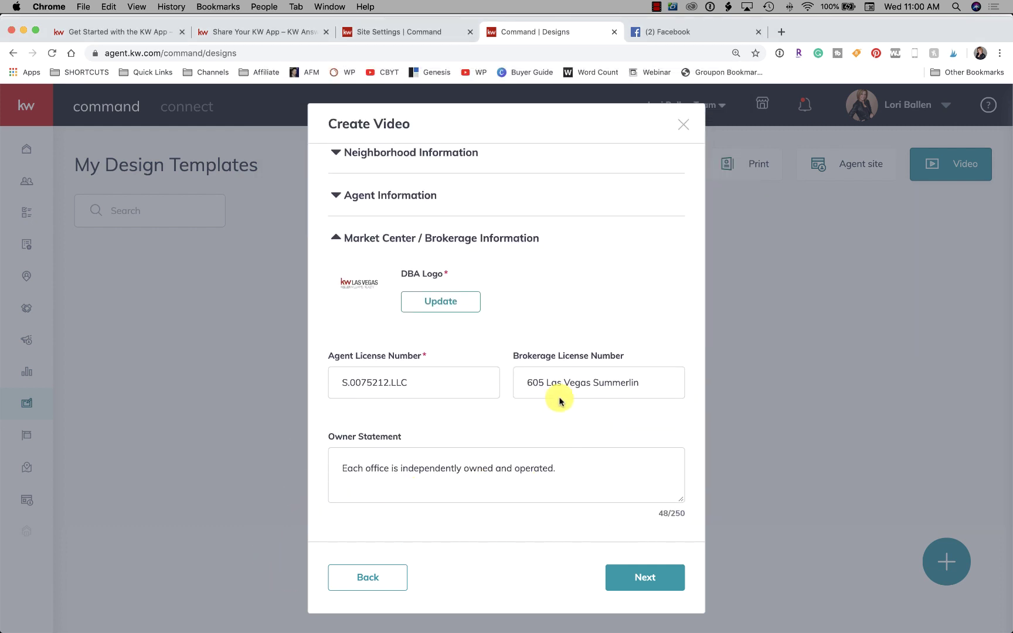
click(666, 579)
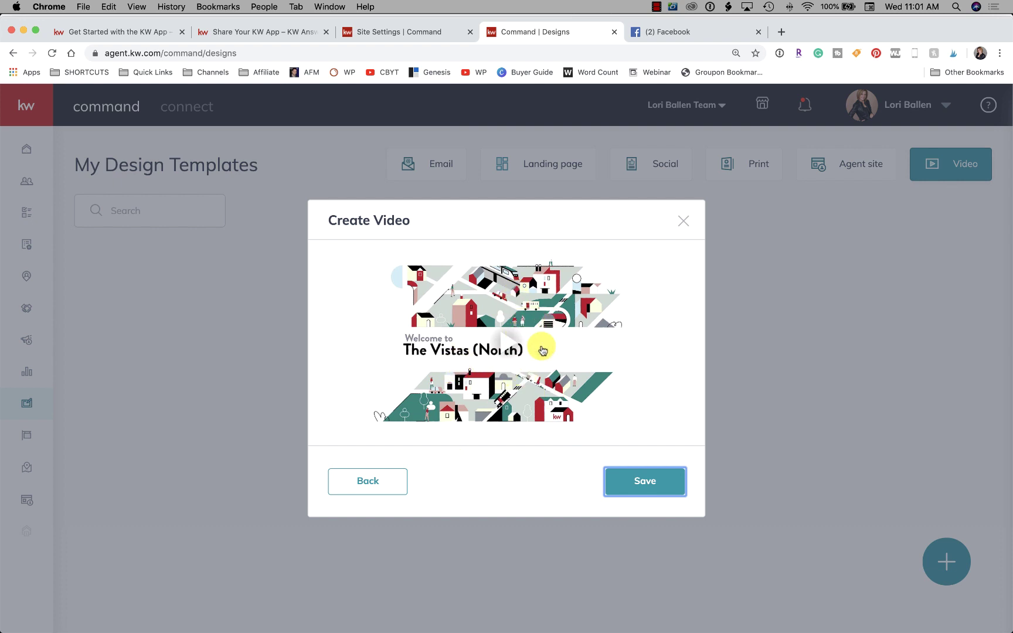
Play the generated The Vistas (North) video, save it, and refresh the design templates list.
click(510, 349)
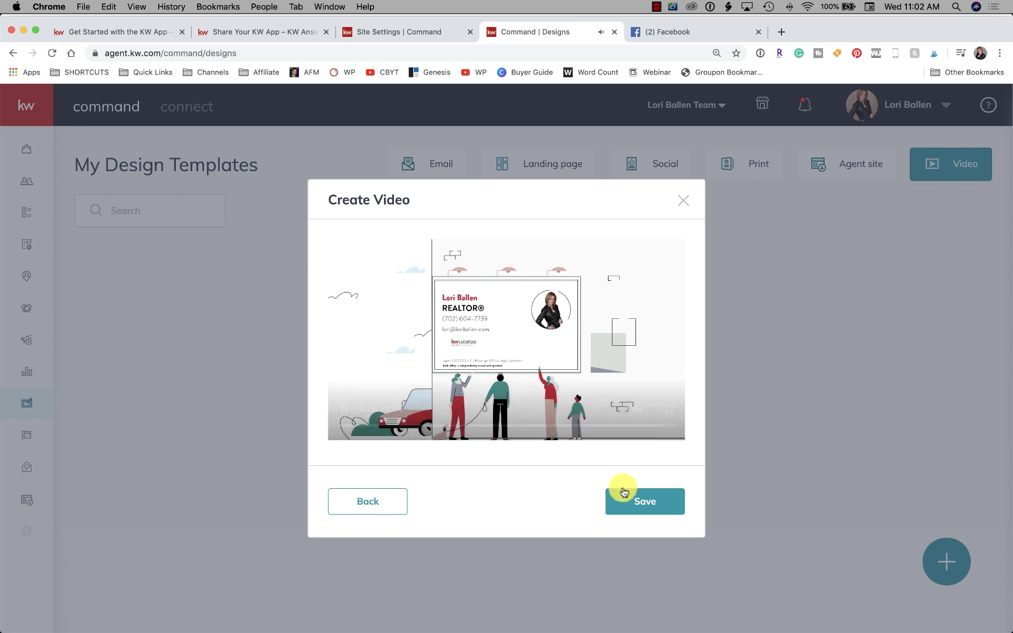
click(634, 508)
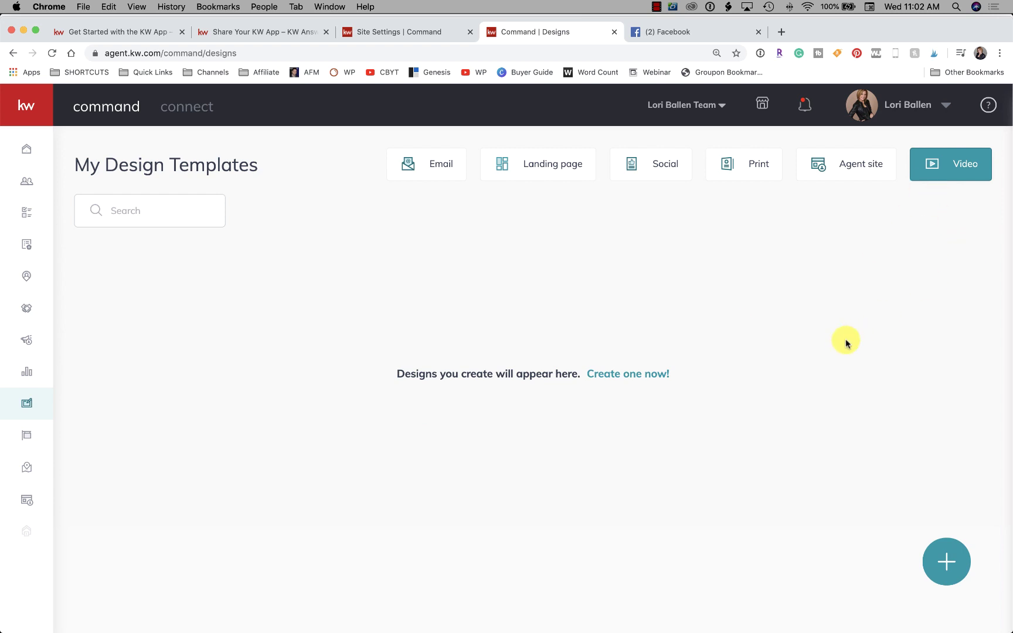
key(super+r)
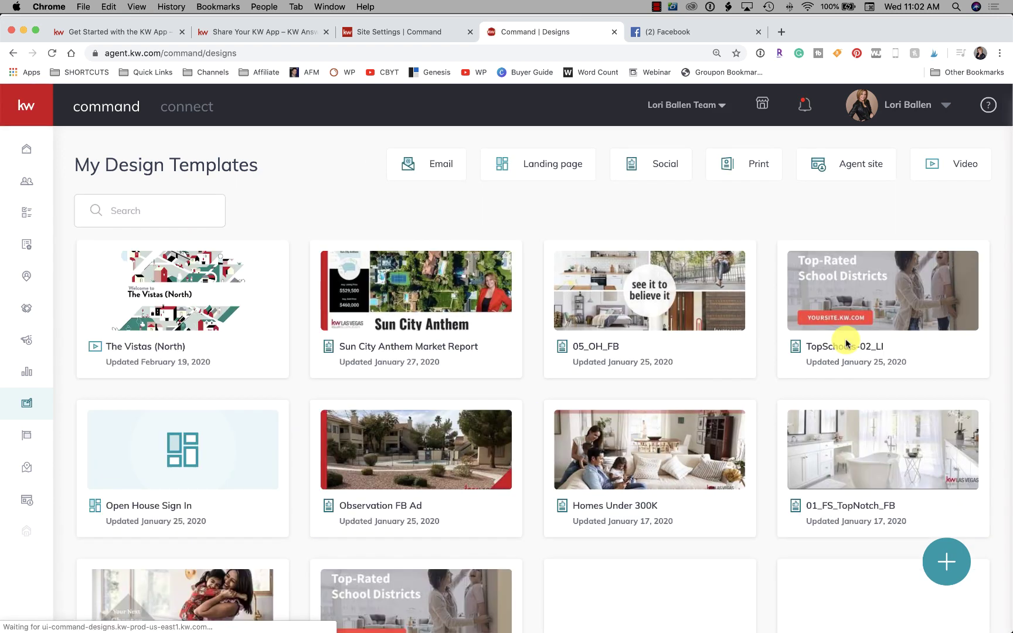
Download The Vistas (North) video to the Desktop as an MPEG-4 movie named "The Vistas North Market Report February 2020".
click(267, 269)
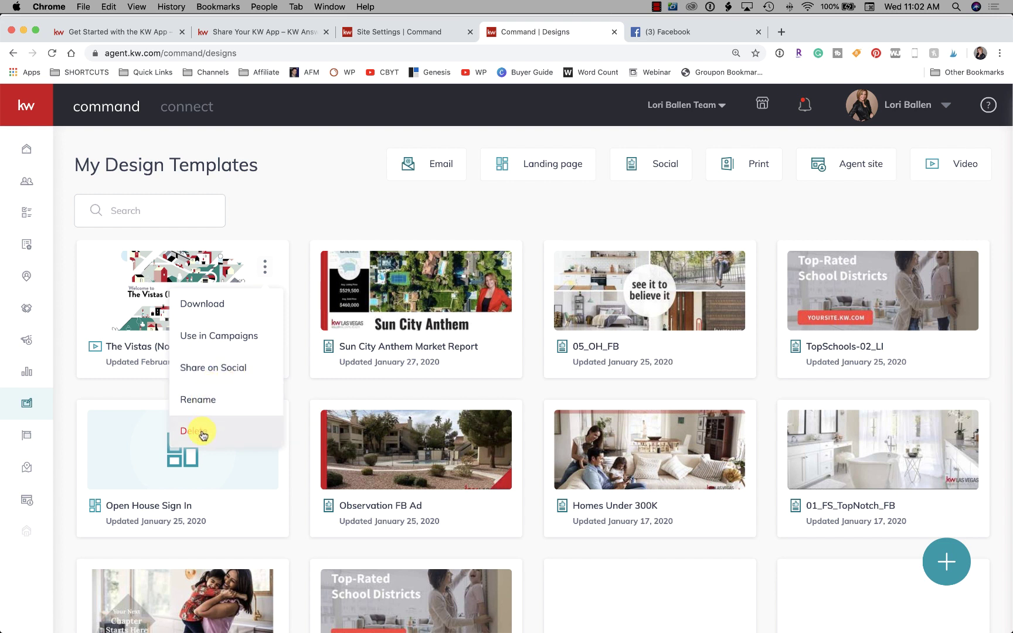
click(211, 304)
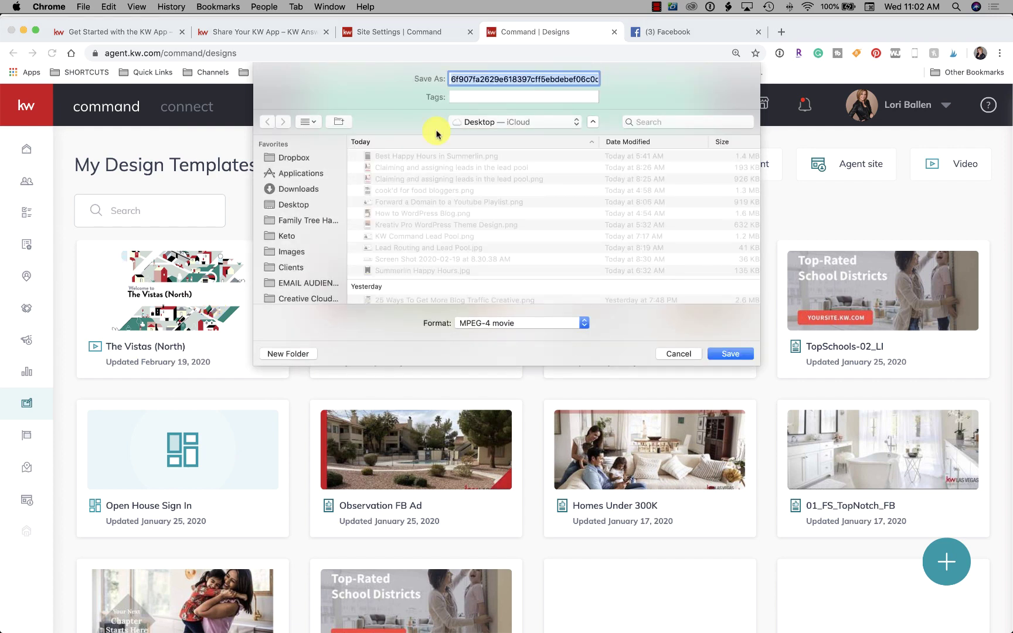
text(The Vistas North)
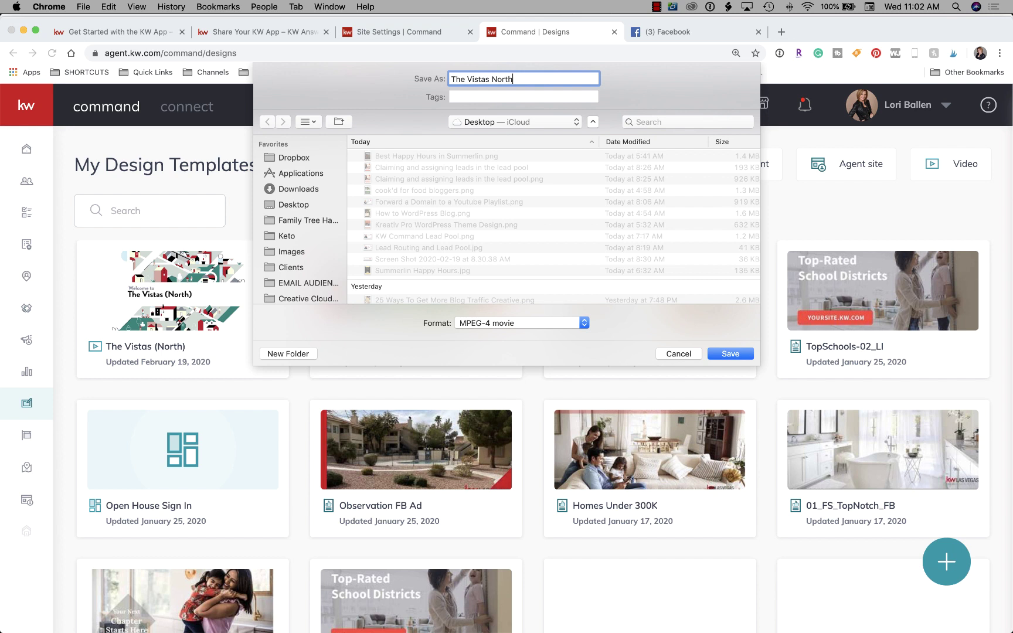
text( Market Report February 2020)
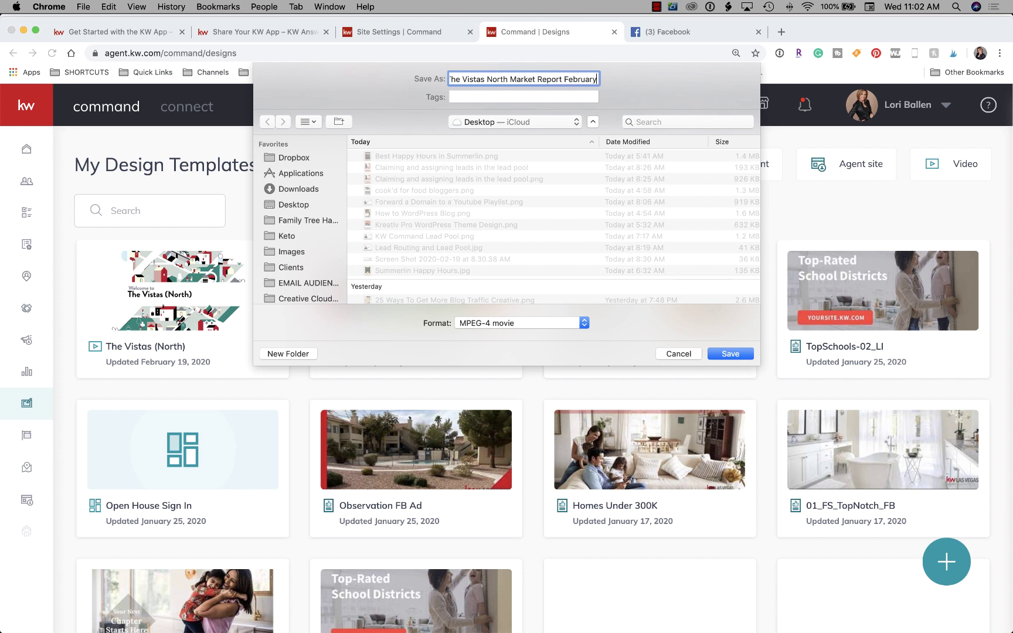
click(731, 354)
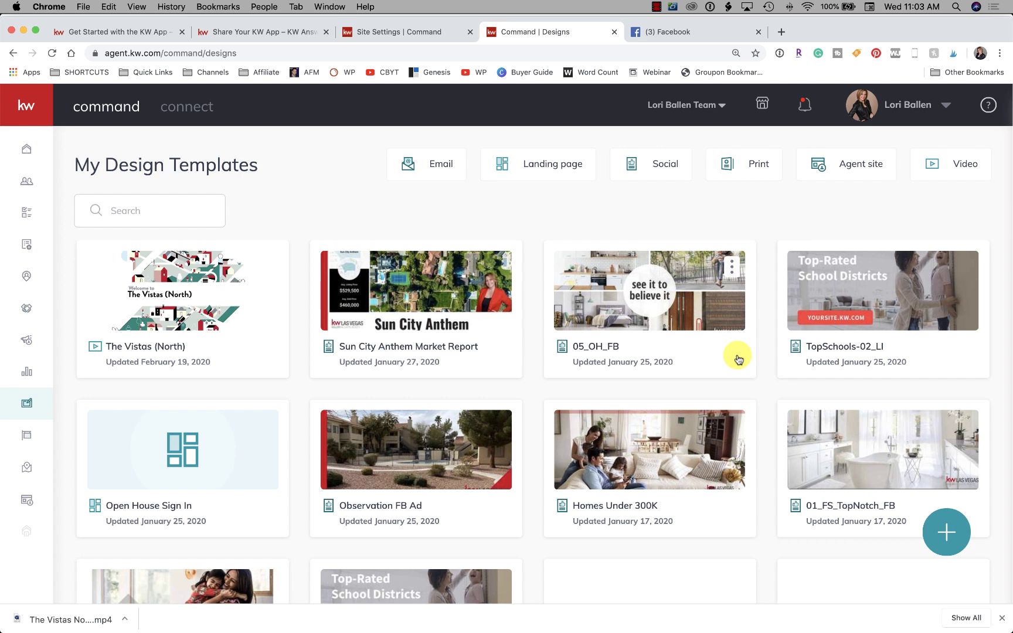
Share The Vistas (North) video on social to start a new post, and look over the post form.
mouse_move(233, 261)
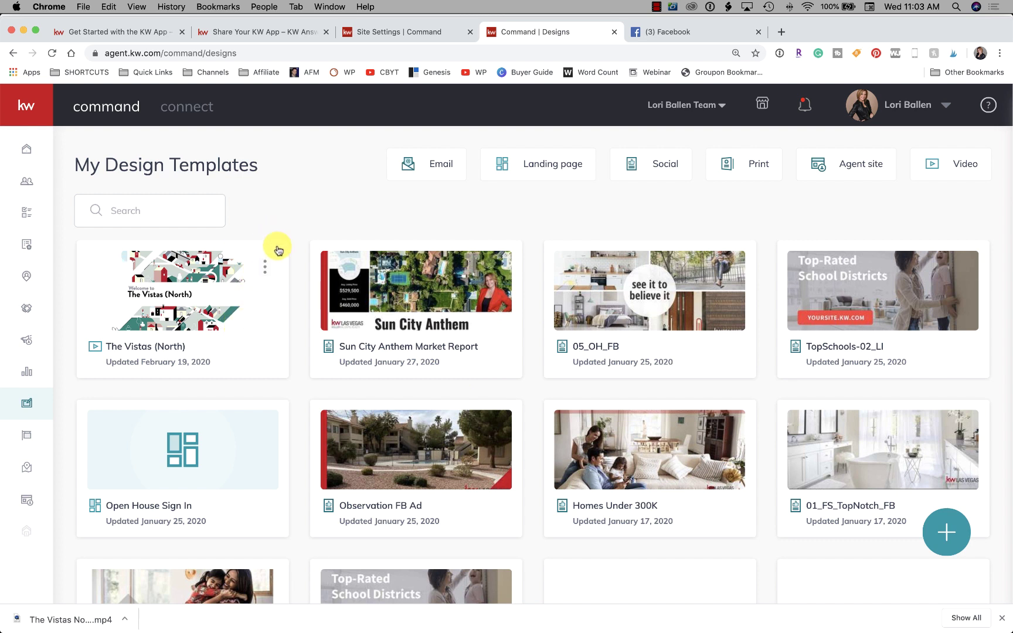
click(265, 266)
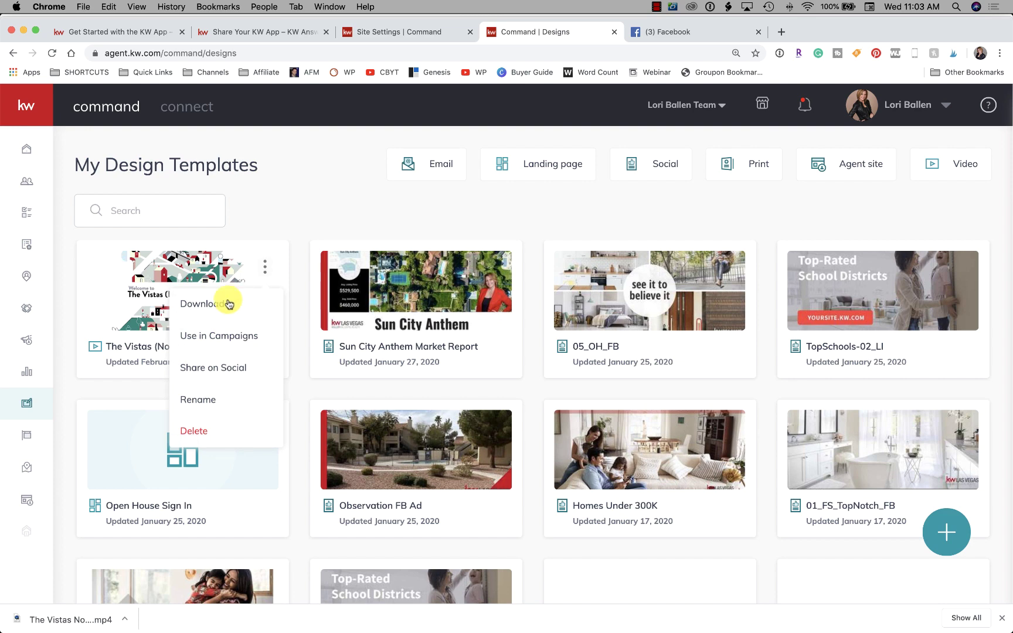
click(228, 368)
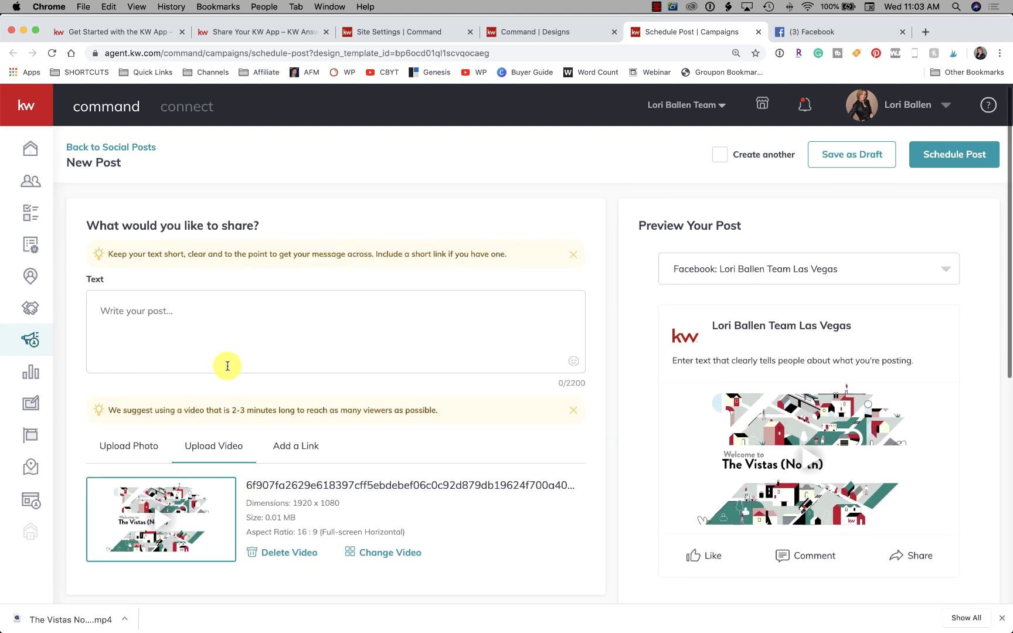
scroll(228, 365, down, 5)
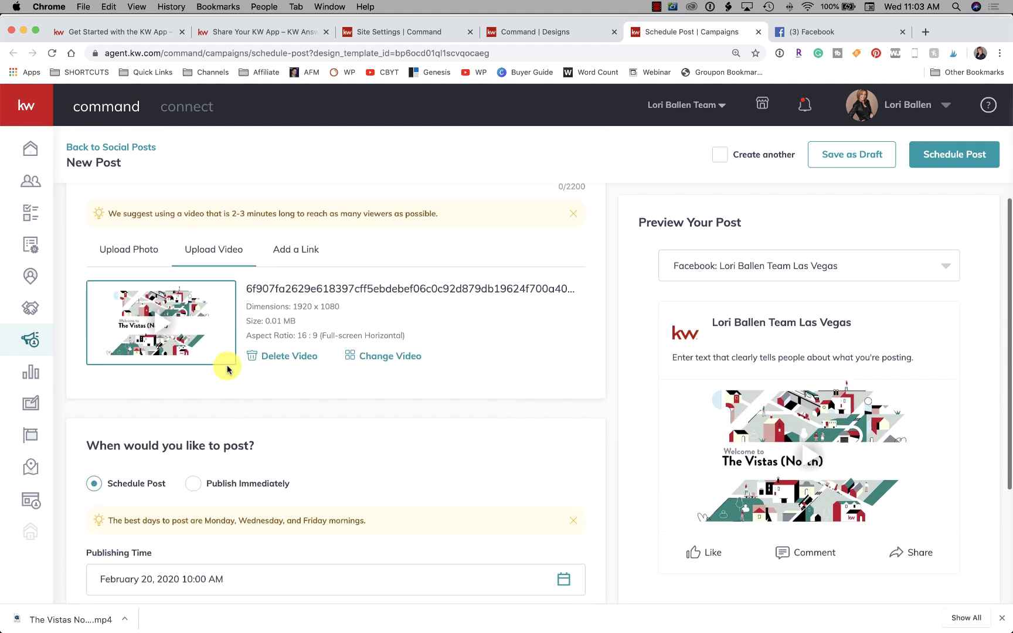
scroll(228, 368, up, 5)
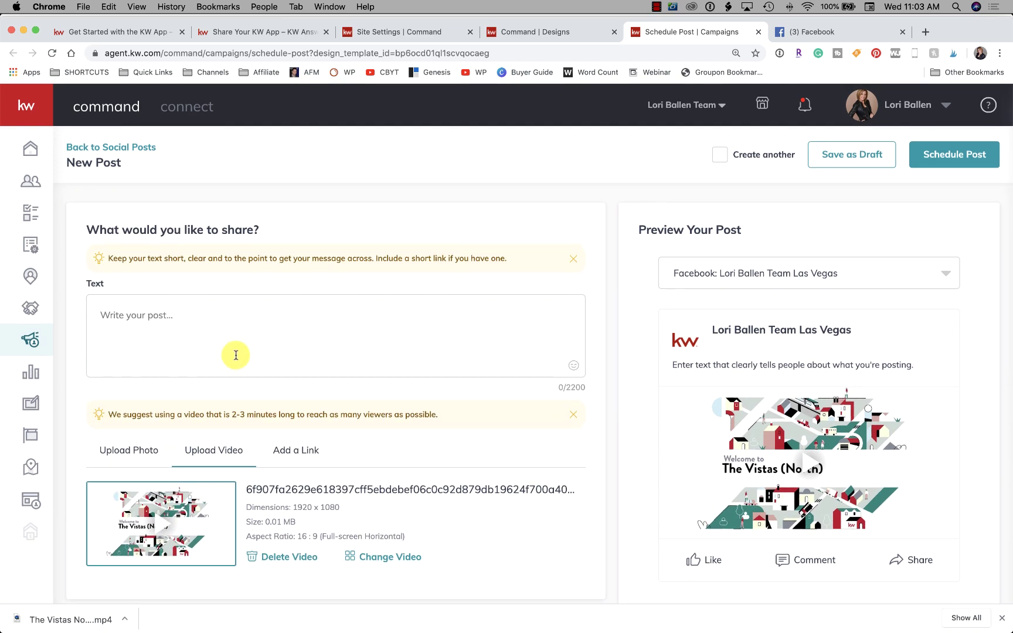
Write the post text "The Vista North Market Report and Local Guide.".
click(234, 331)
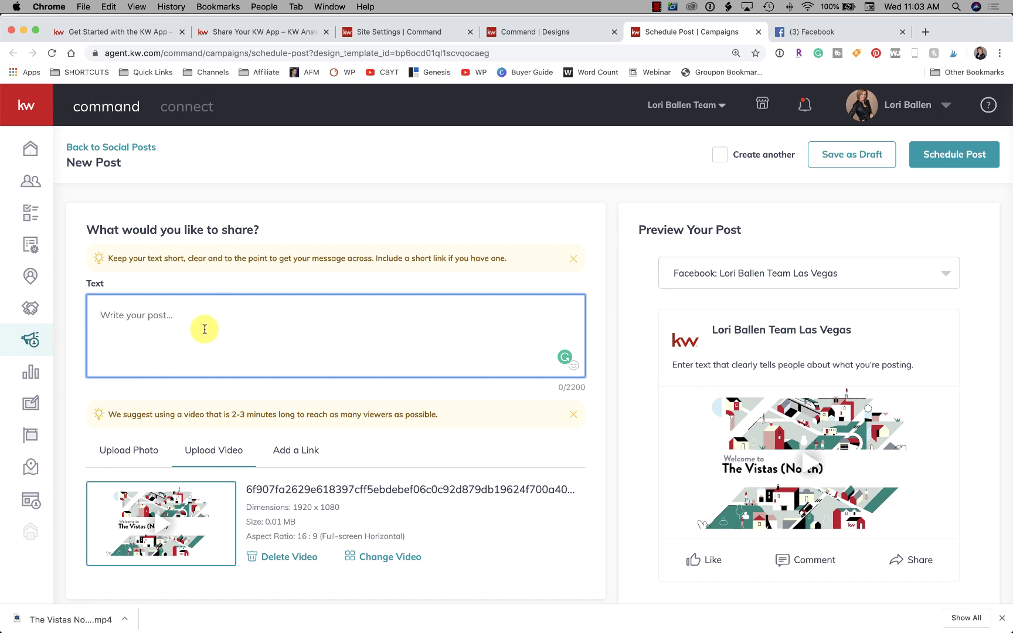
text(Tge Vista)
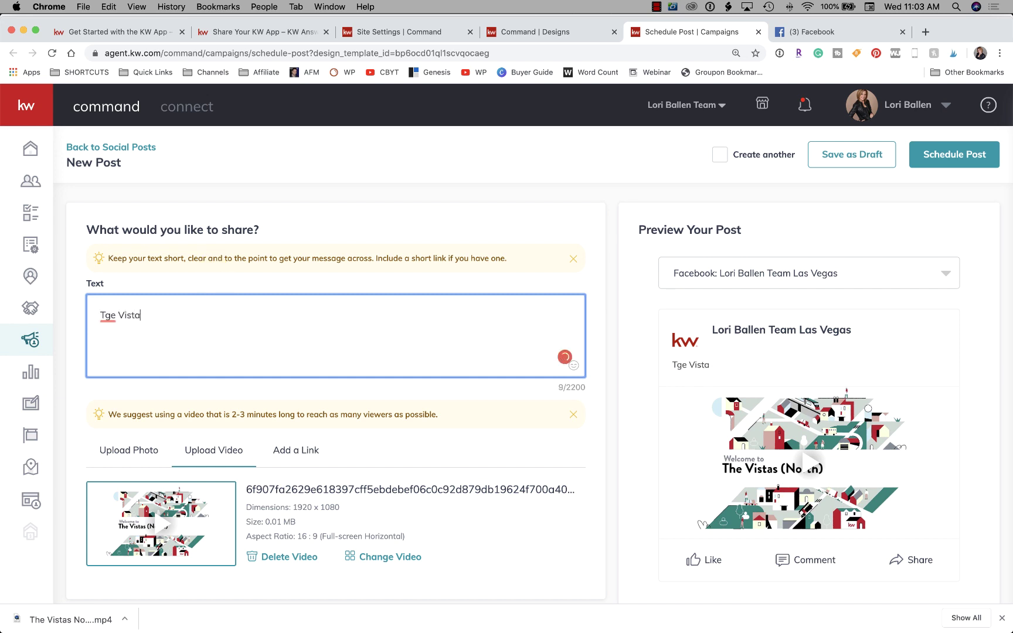
key(BackSpace)
key(BackSpace)
key(BackSpace)
key(BackSpace)
key(BackSpace)
key(BackSpace)
key(BackSpace)
key(BackSpace)
text(he Vista North)
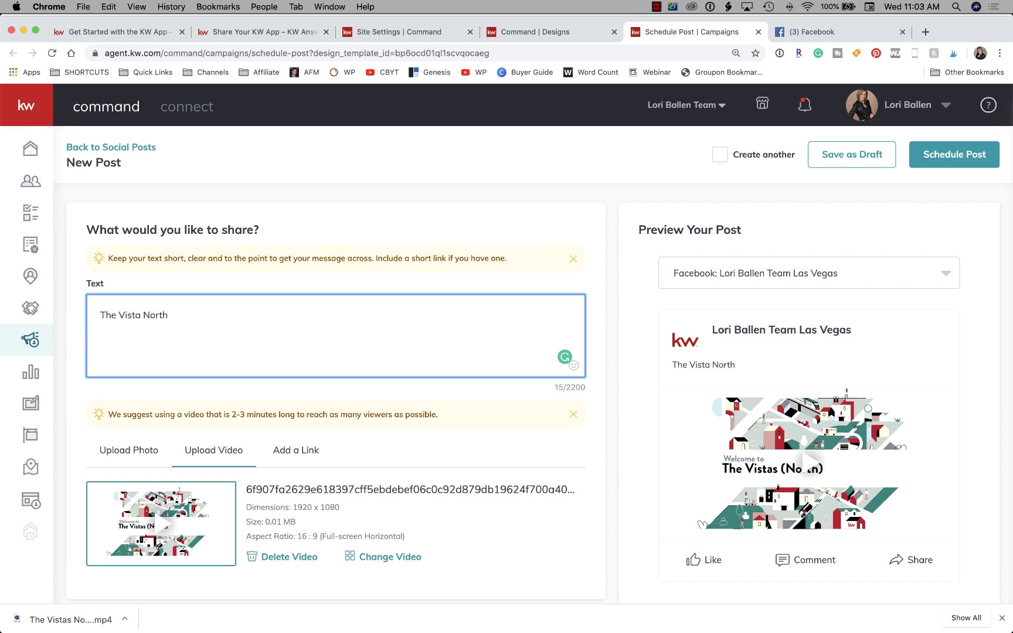
text( Marke )
text( Reapo)
key(BackSpace)
key(BackSpace)
key(BackSpace)
text(port )
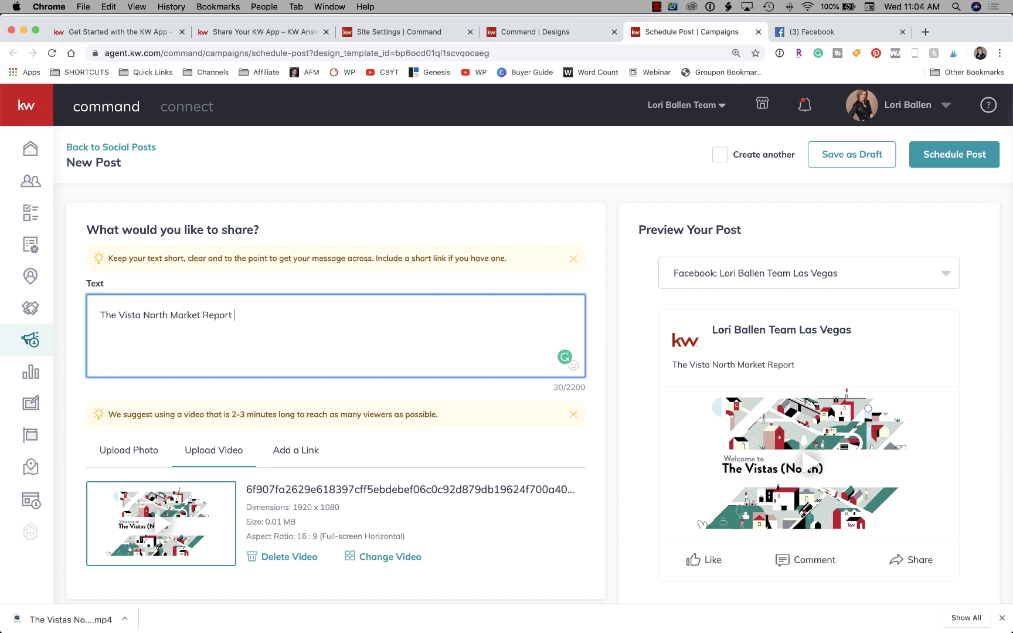
text(and Local Guide)
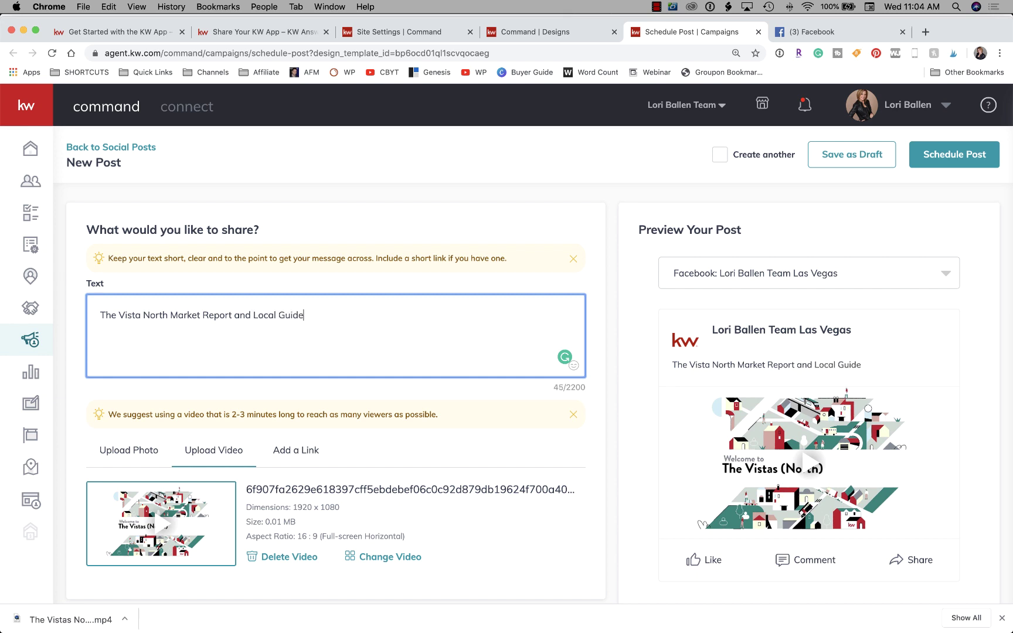
scroll(203, 323, down, 2)
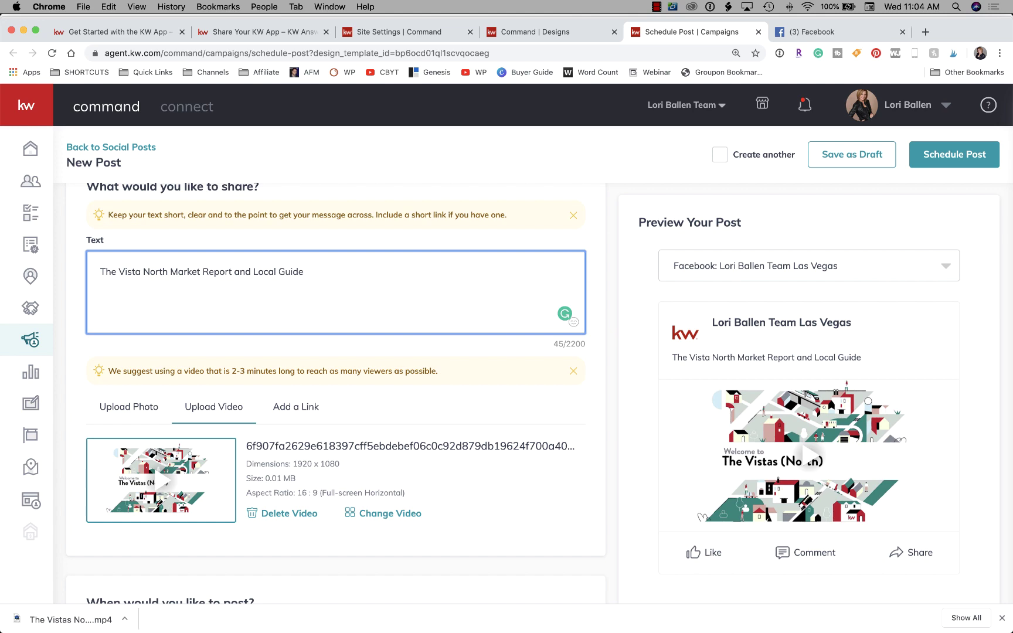
scroll(738, 467, down, 5)
scroll(738, 467, up, 4)
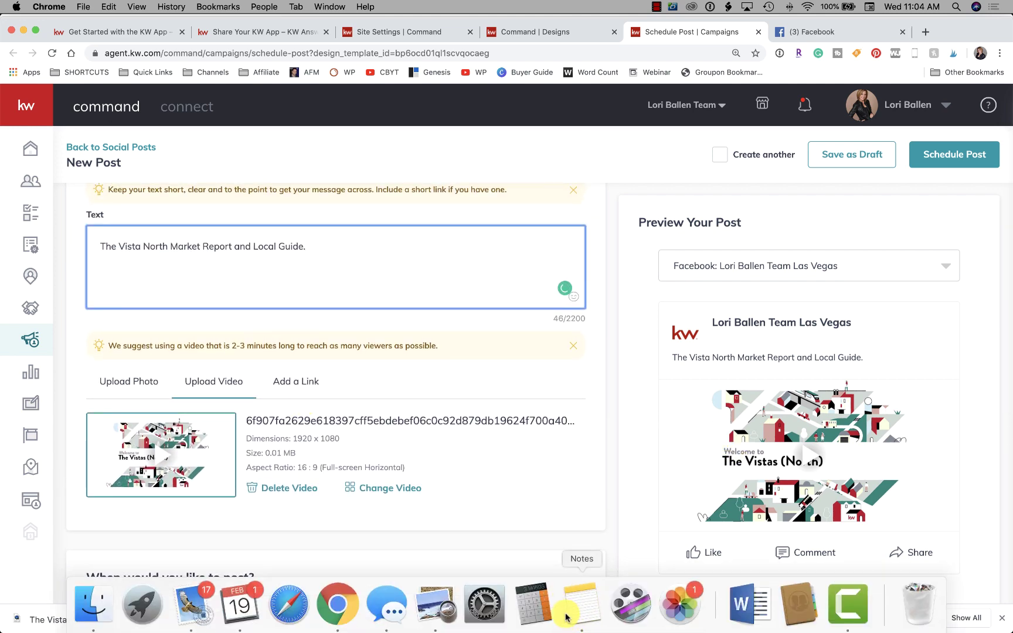
Switch to Notes and copy the app URL from the KW Command APP note.
click(587, 619)
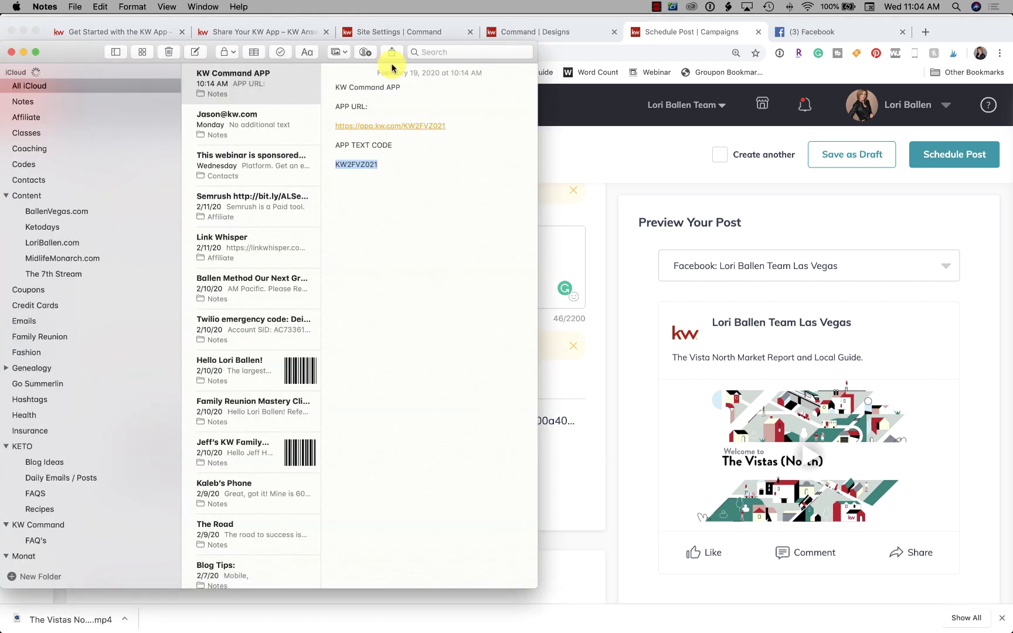
click(414, 155)
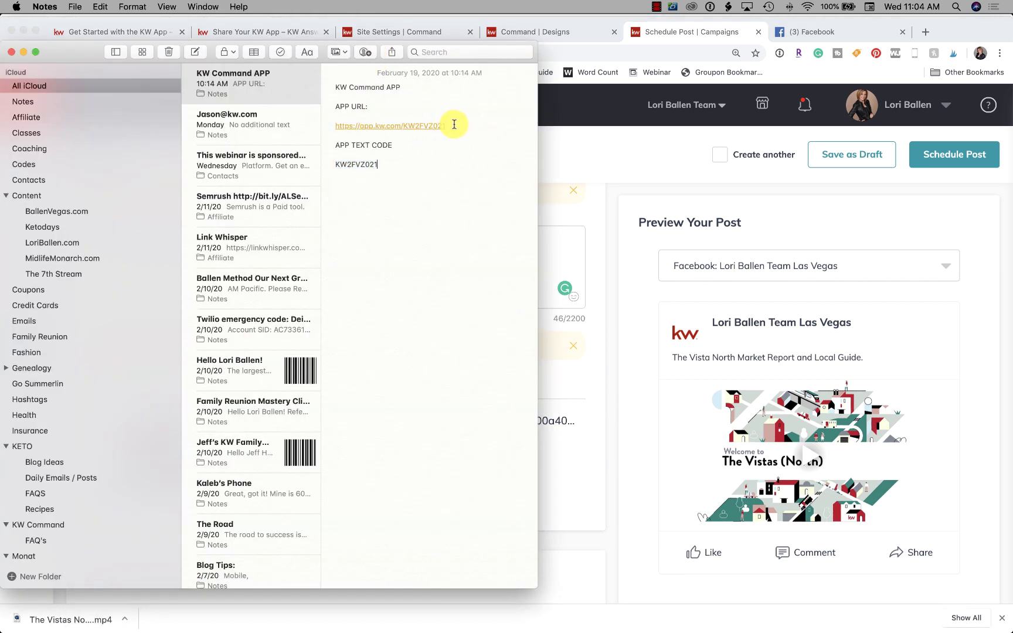
drag(453, 125, 330, 124)
key(super+c)
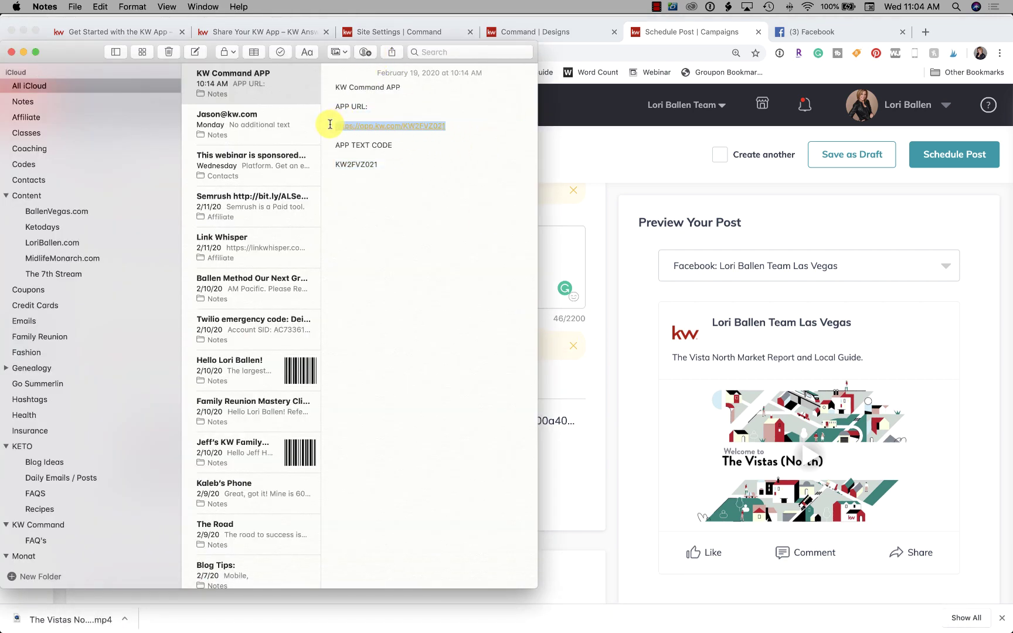
Return to the post in Chrome and append the copied app link to its text, introduced by "Get App:".
click(578, 248)
click(452, 244)
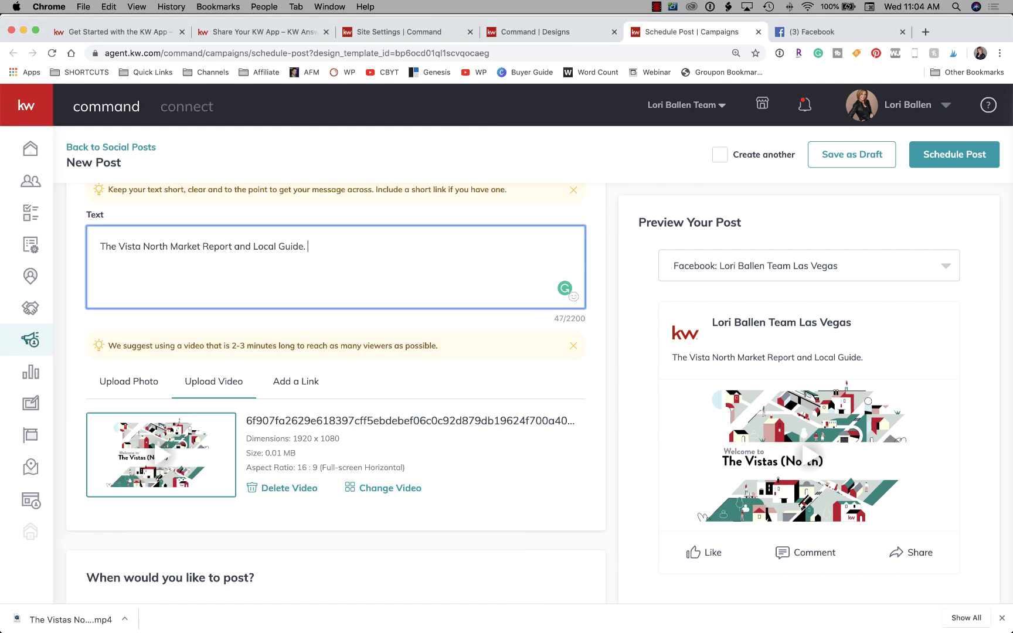
key(super+v)
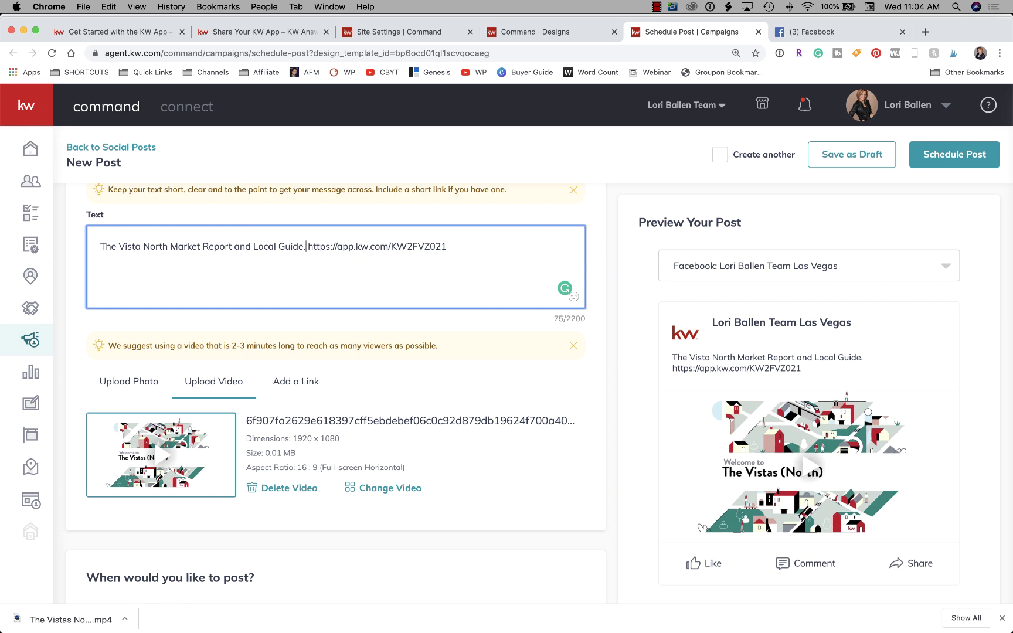
text(Get App )
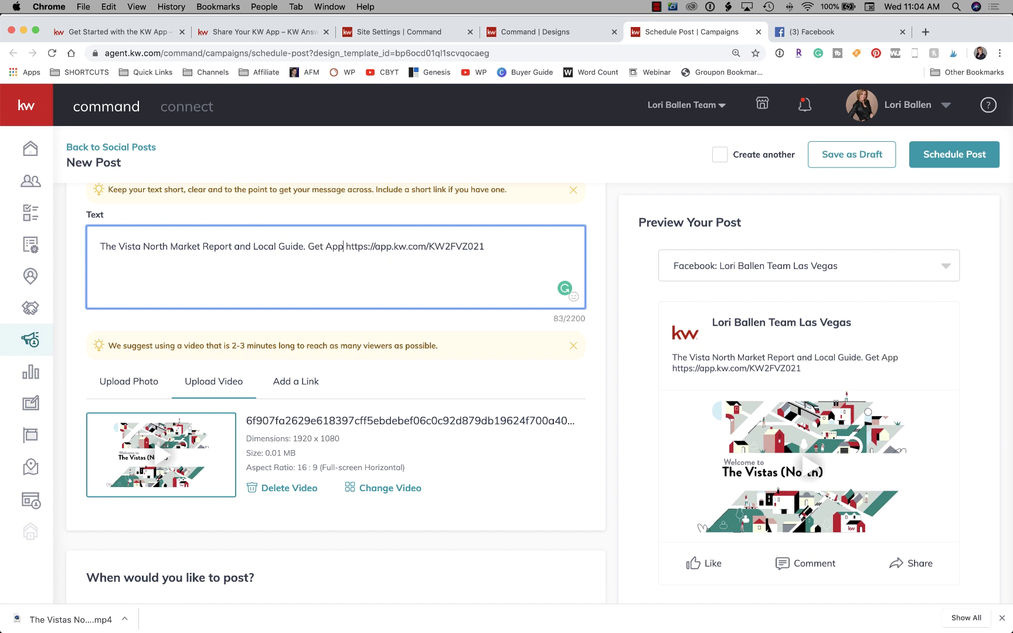
text(:)
click(507, 248)
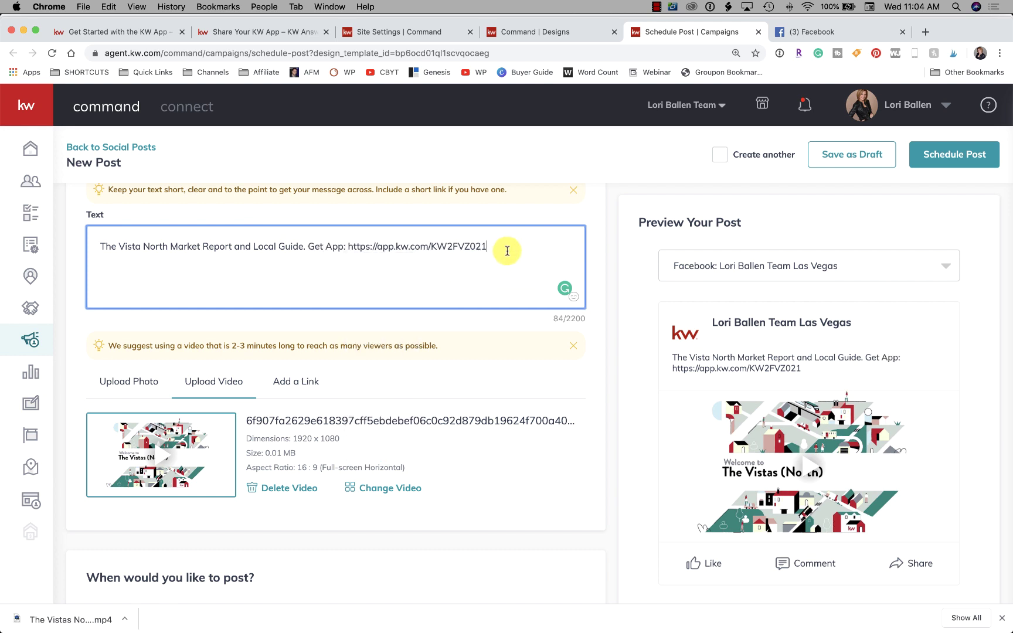
Review the post's publishing time options and the social pages available for posting.
scroll(507, 251, down, 1)
scroll(507, 250, down, 4)
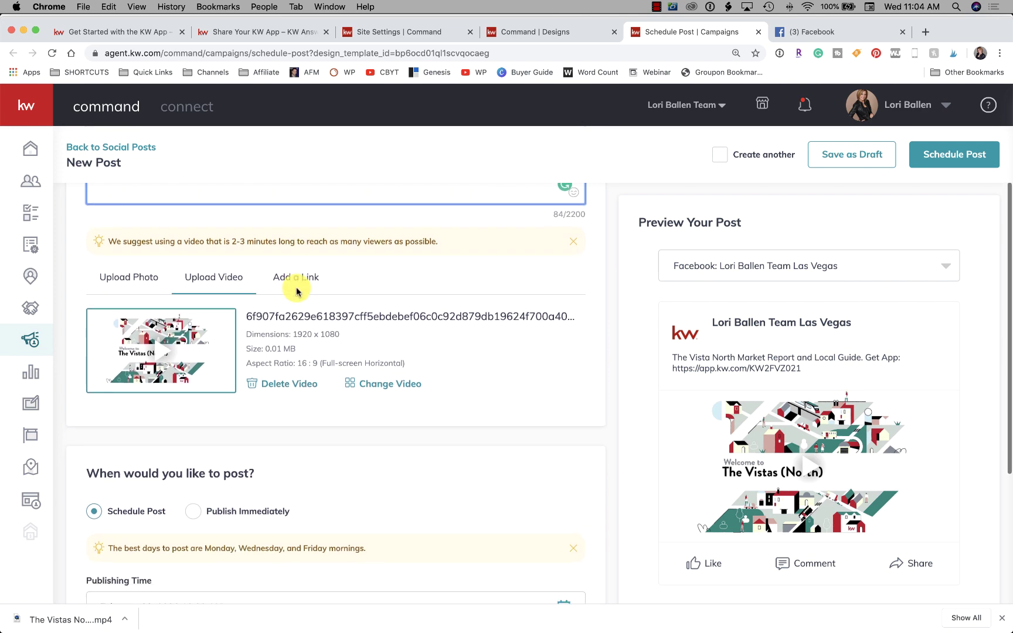
scroll(380, 335, down, 4)
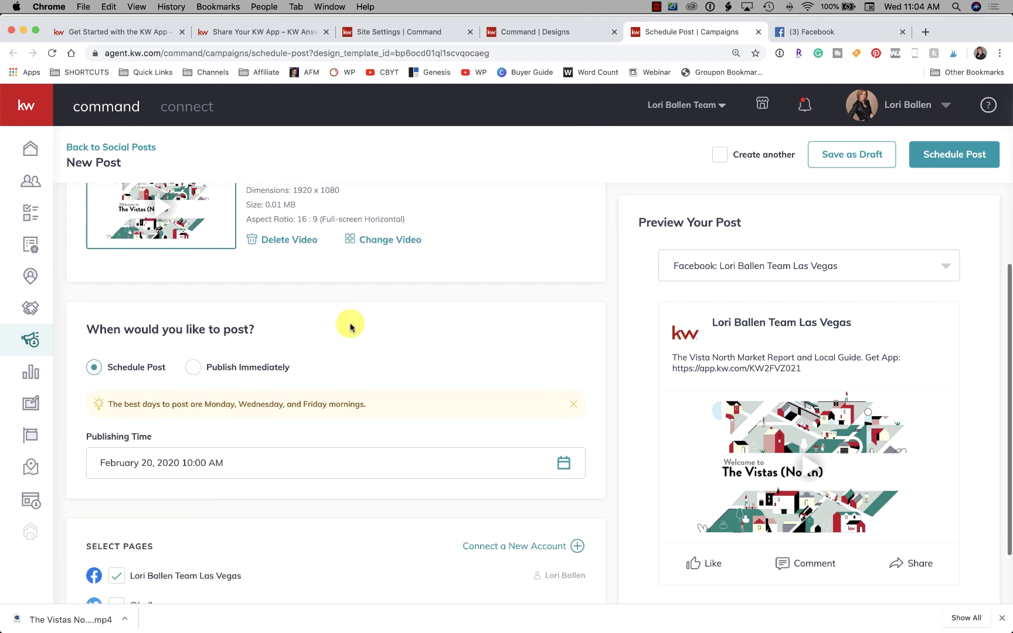
scroll(271, 357, down, 3)
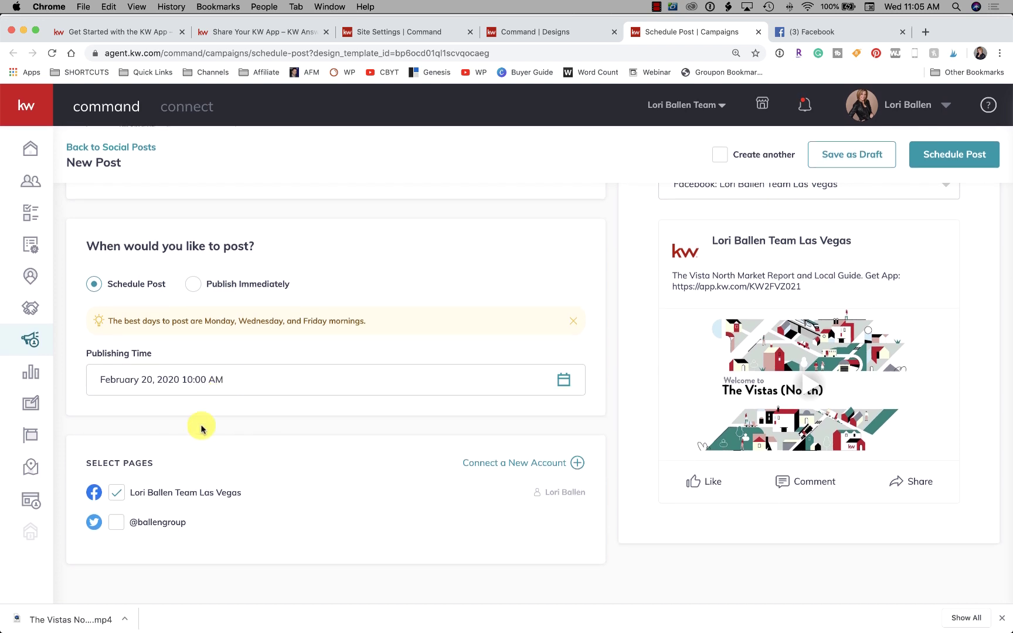
Add the Twitter page to the post's selected pages and set the post to publish immediately.
click(117, 521)
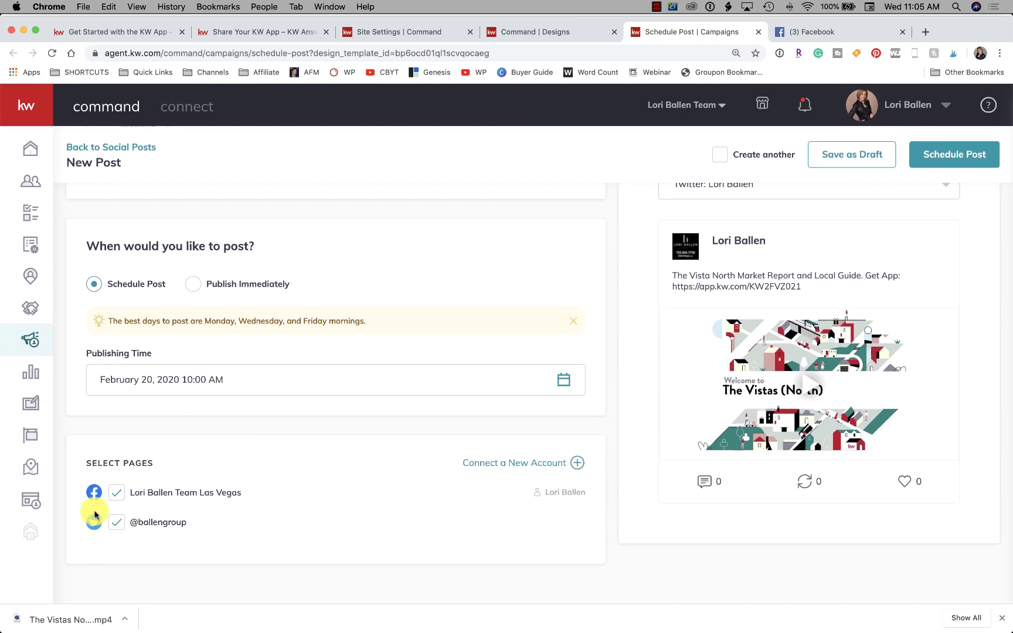
scroll(238, 416, up, 2)
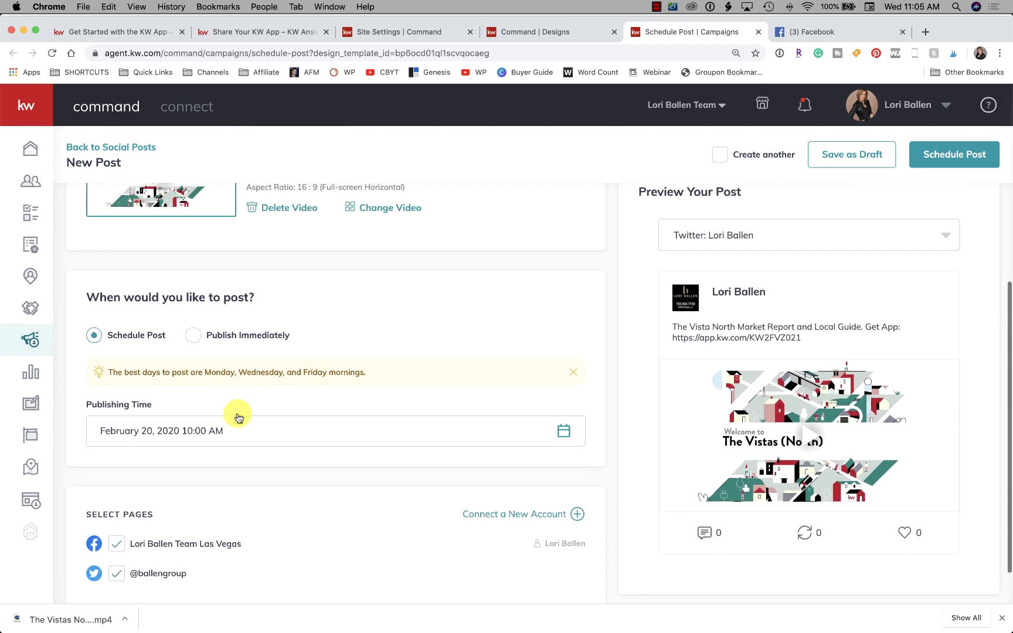
click(193, 315)
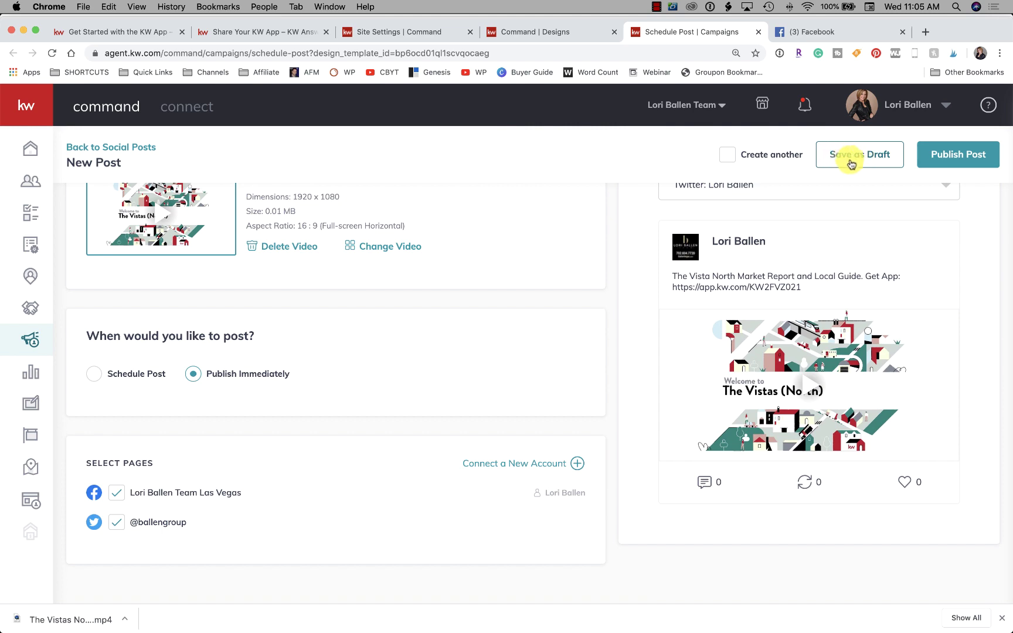
Review the post with its Facebook page preview and publish it to the selected pages.
scroll(354, 354, up, 5)
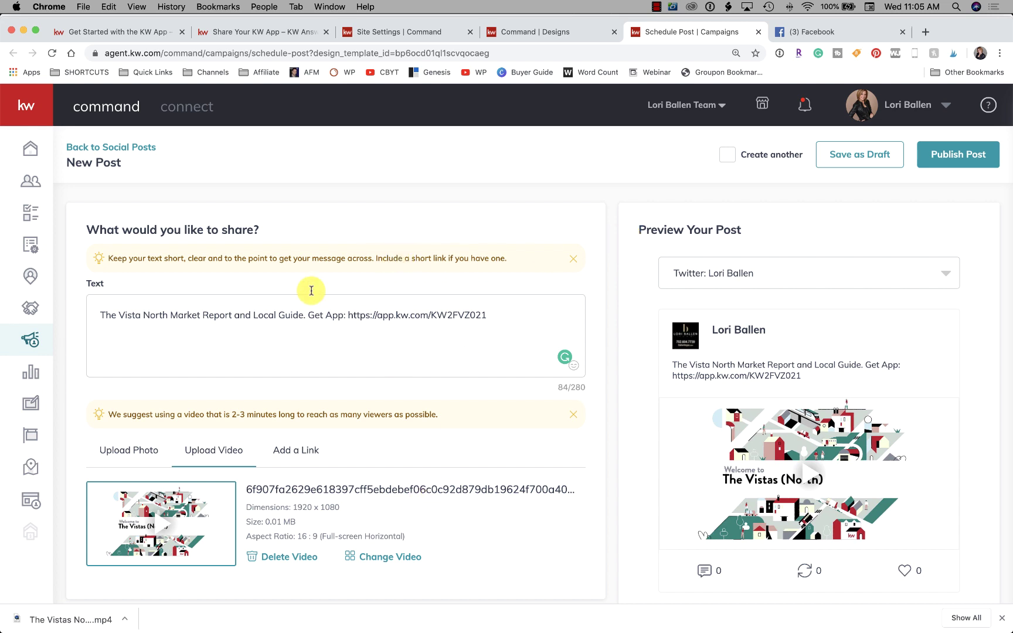
scroll(816, 335, down, 3)
scroll(815, 336, down, 3)
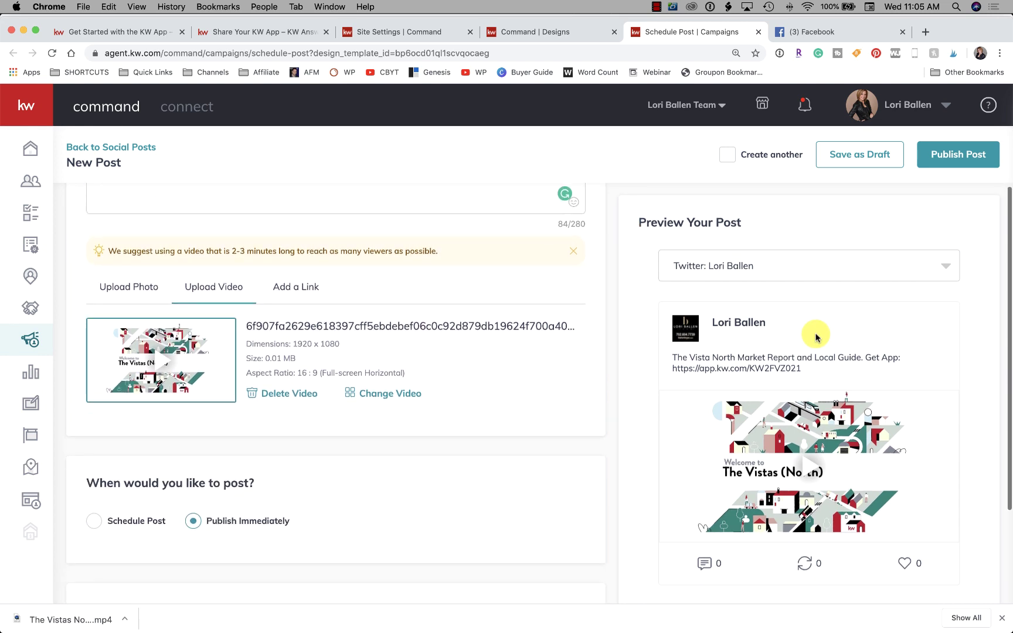
click(822, 266)
click(771, 305)
scroll(893, 242, down, 2)
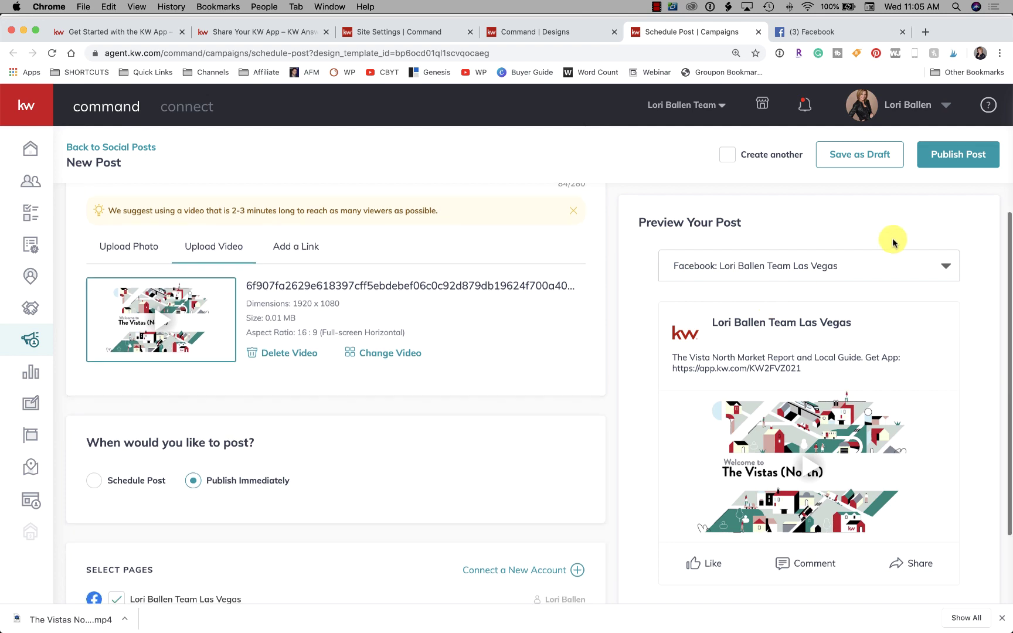
click(973, 156)
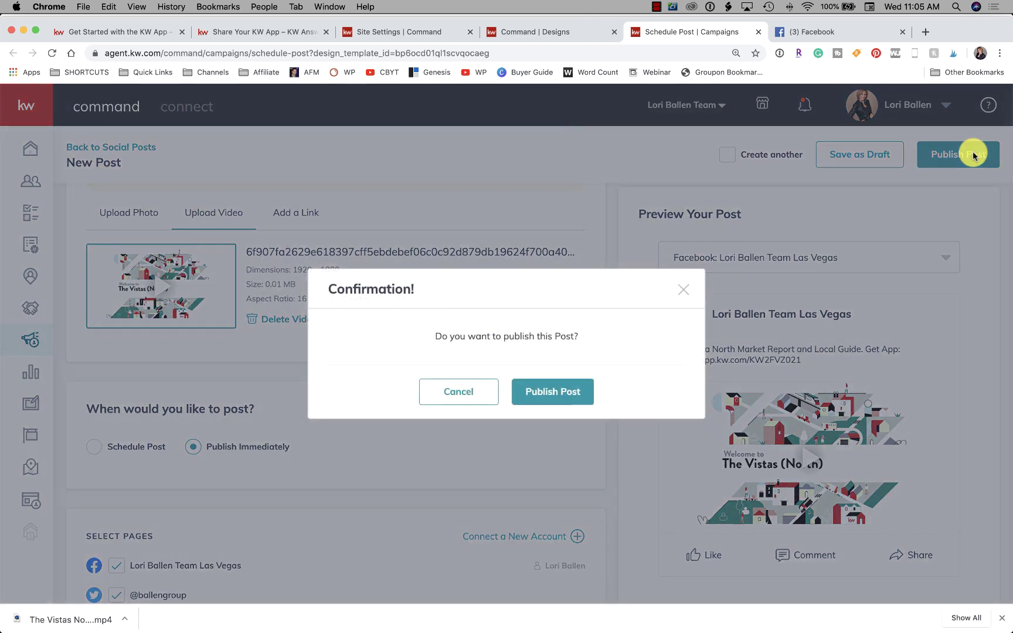
click(532, 397)
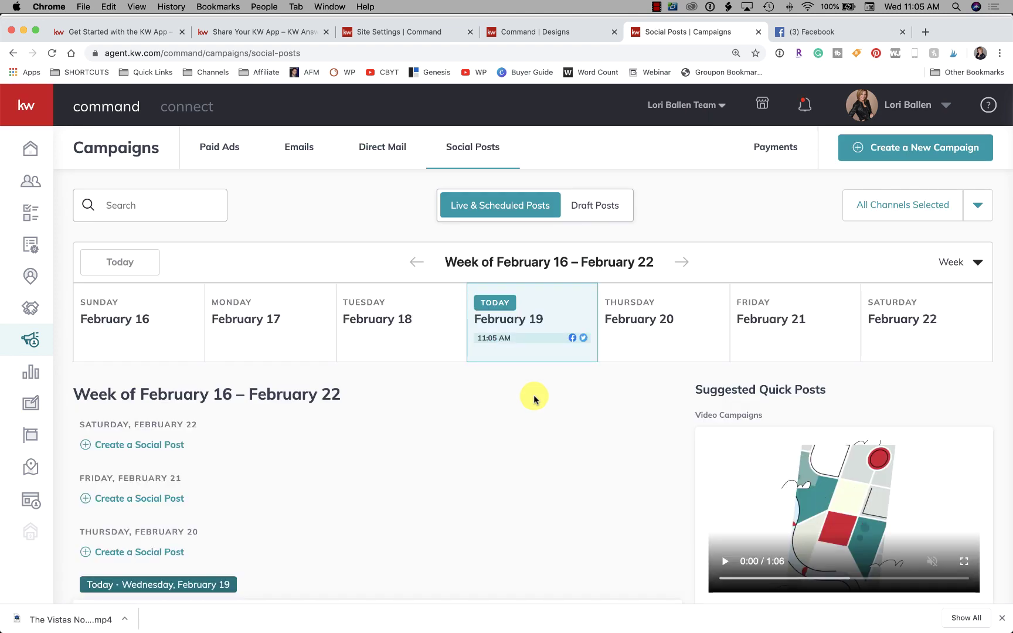
Examine the published post's entry, its channels and engagement figures, and its place in the weekly social posts calendar.
scroll(533, 398, down, 3)
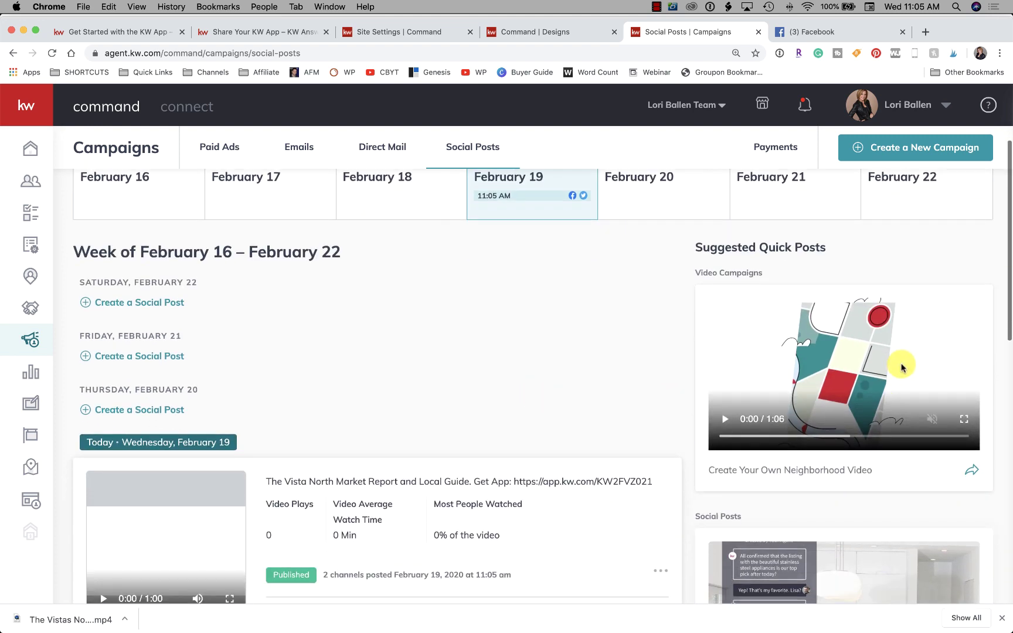
scroll(891, 365, down, 2)
scroll(882, 365, down, 2)
scroll(399, 369, down, 2)
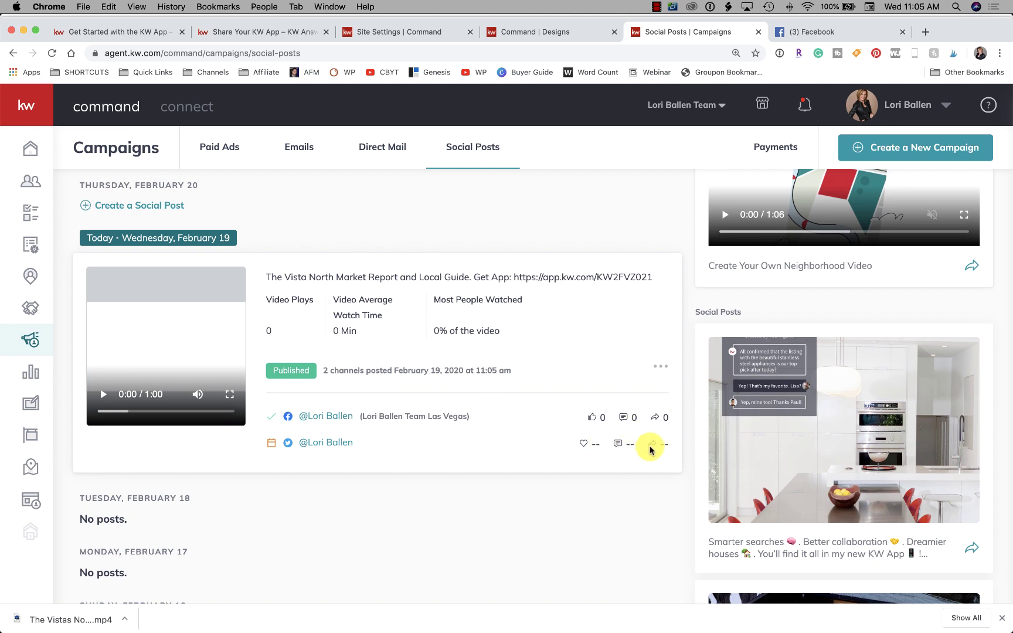
scroll(512, 396, up, 6)
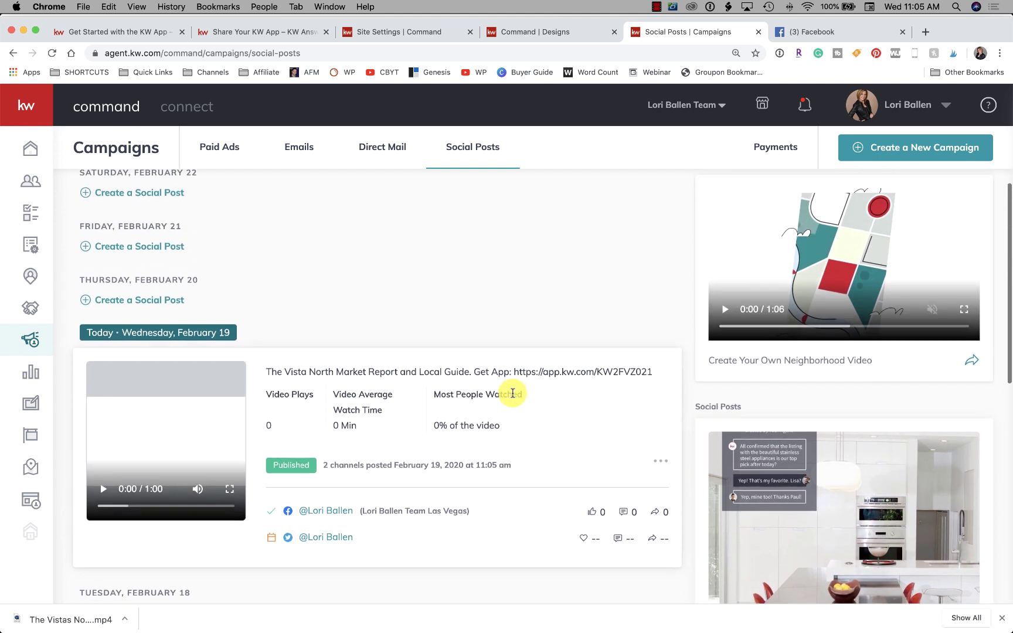
scroll(511, 396, down, 1)
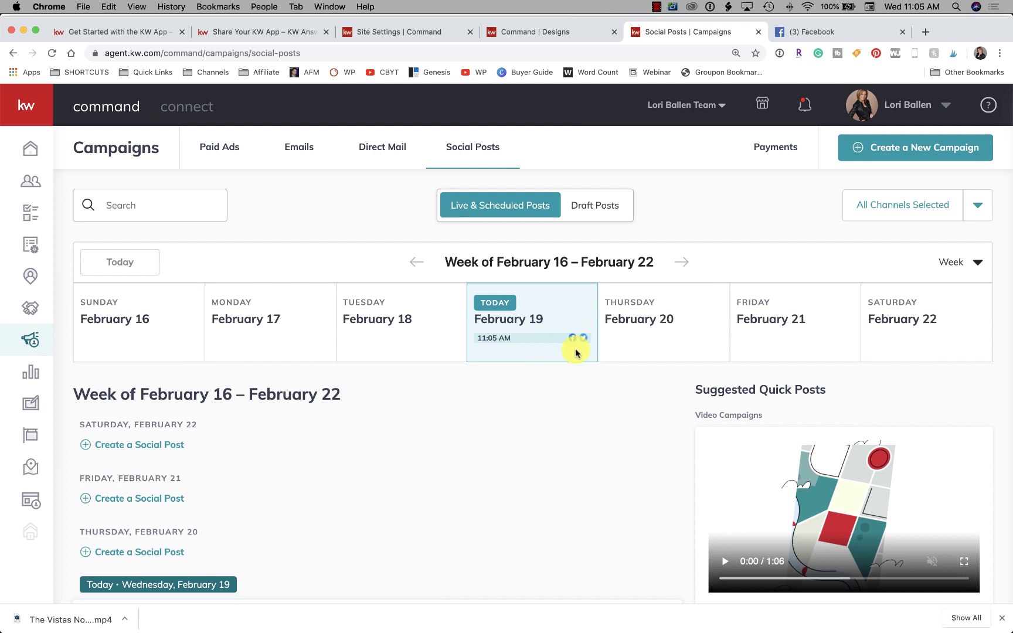
scroll(498, 550, down, 2)
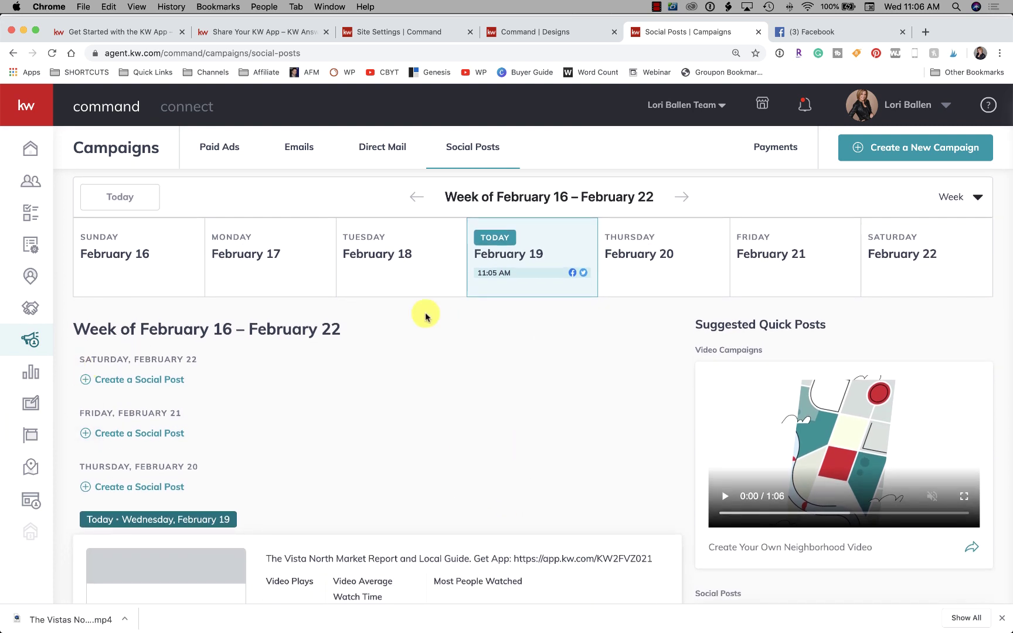
scroll(420, 316, up, 3)
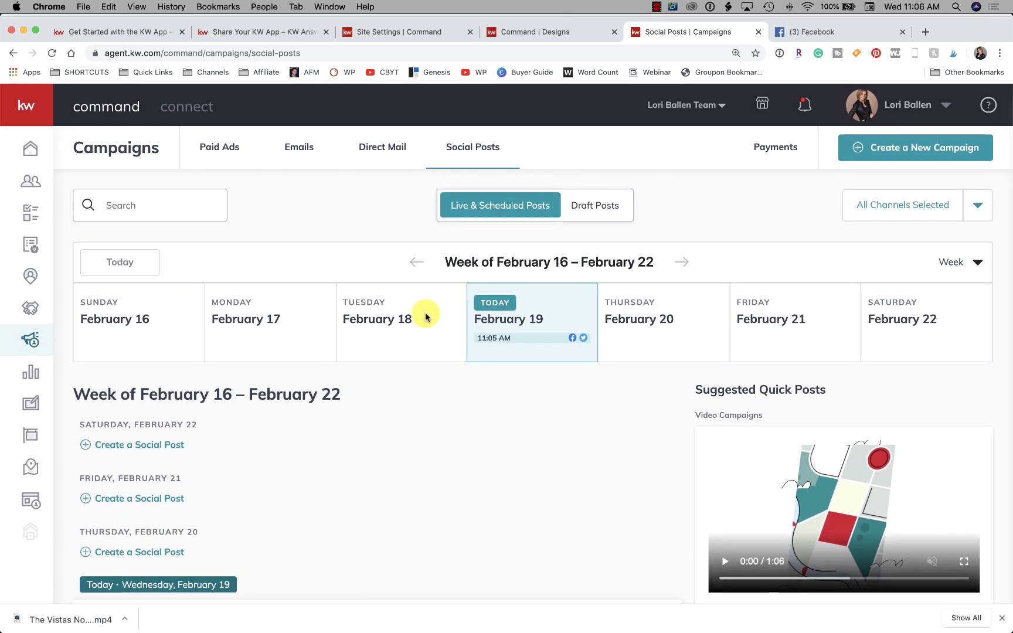
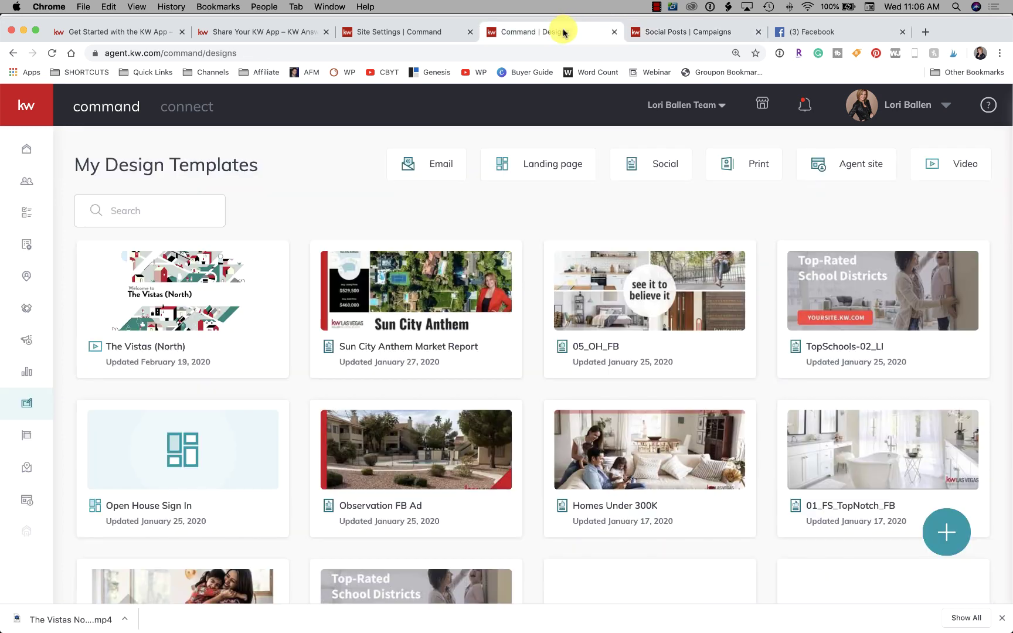
Use The Vistas (North) video design in a new social ad campaign with the goal Attract Buyers, running on Facebook.
click(265, 267)
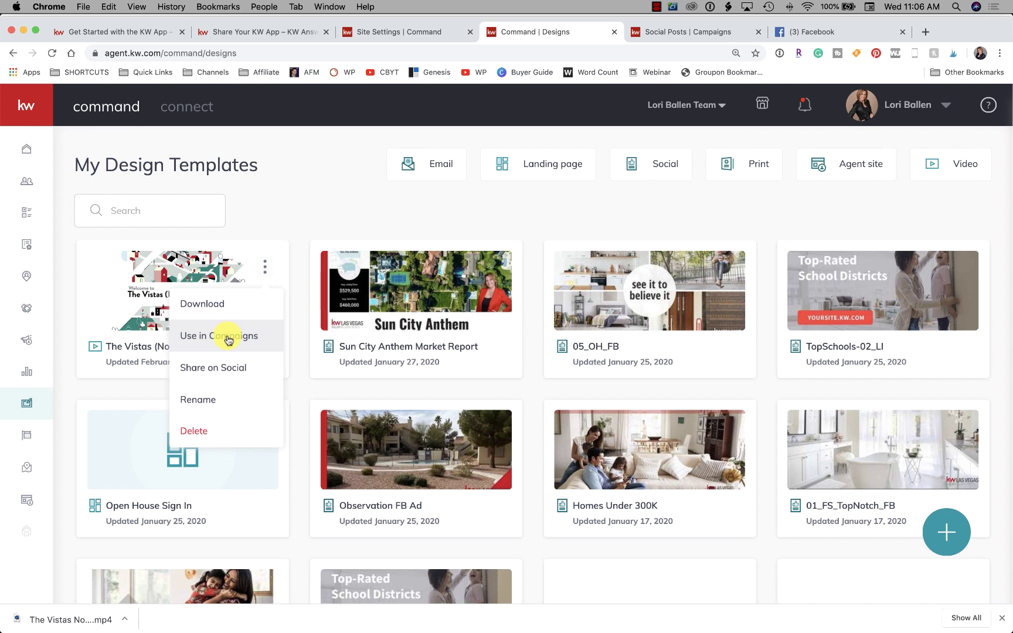
click(228, 340)
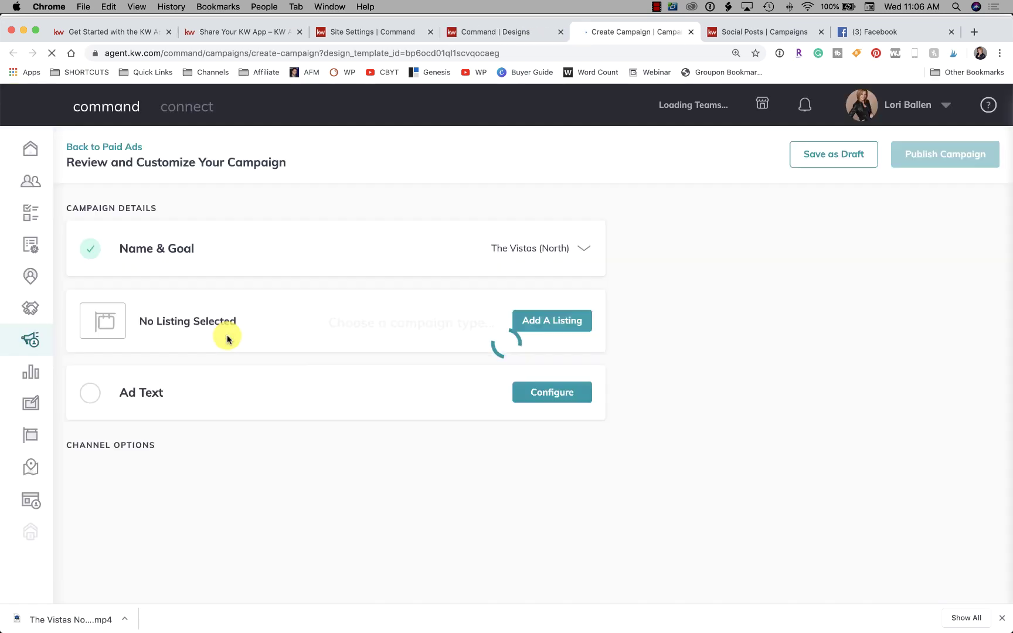
scroll(587, 260, down, 1)
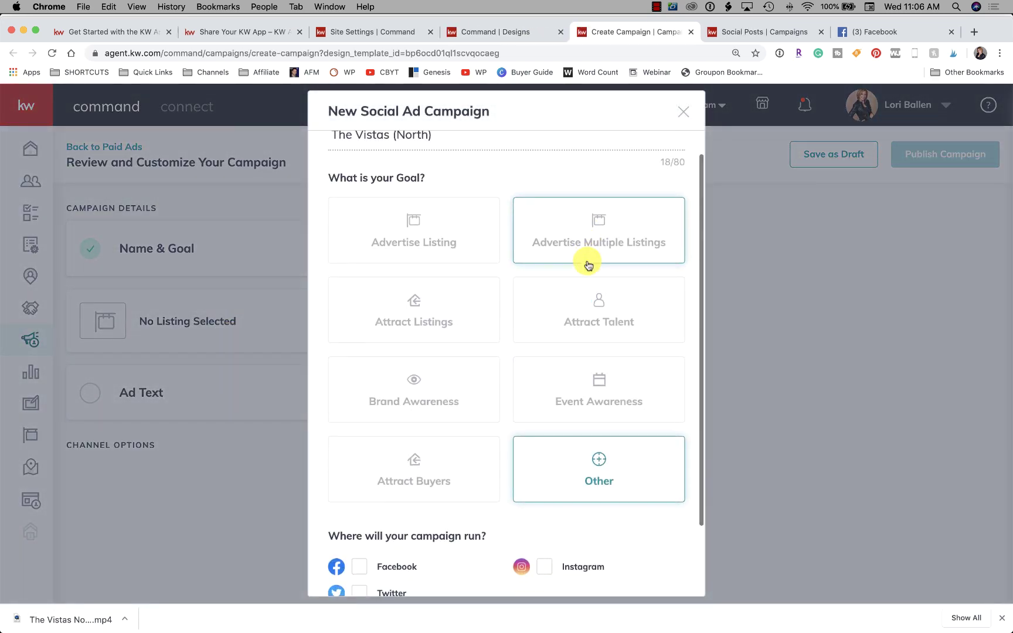
scroll(587, 259, up, 1)
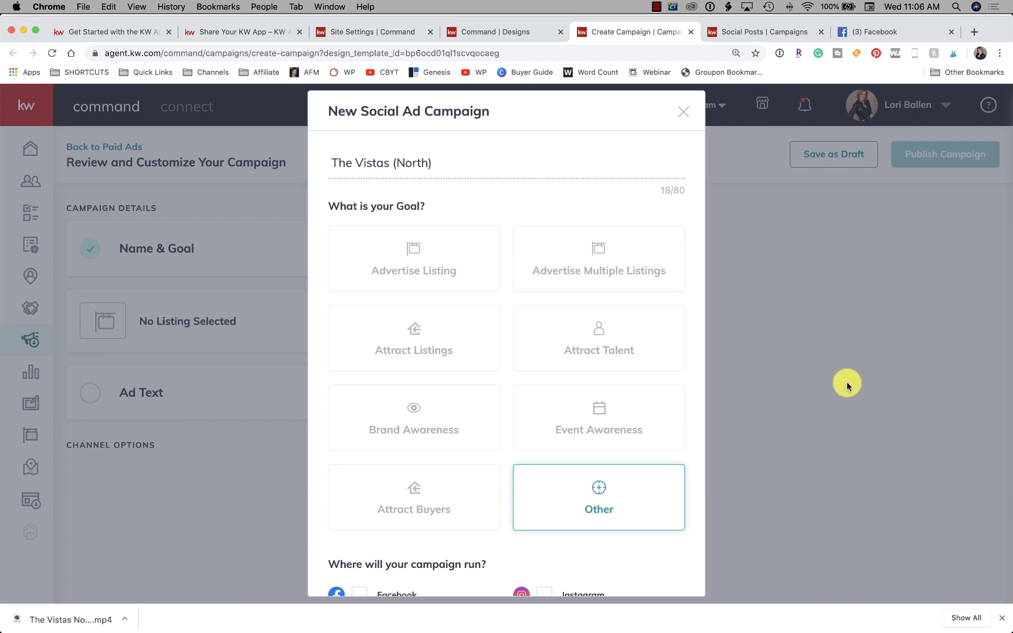
scroll(588, 351, down, 3)
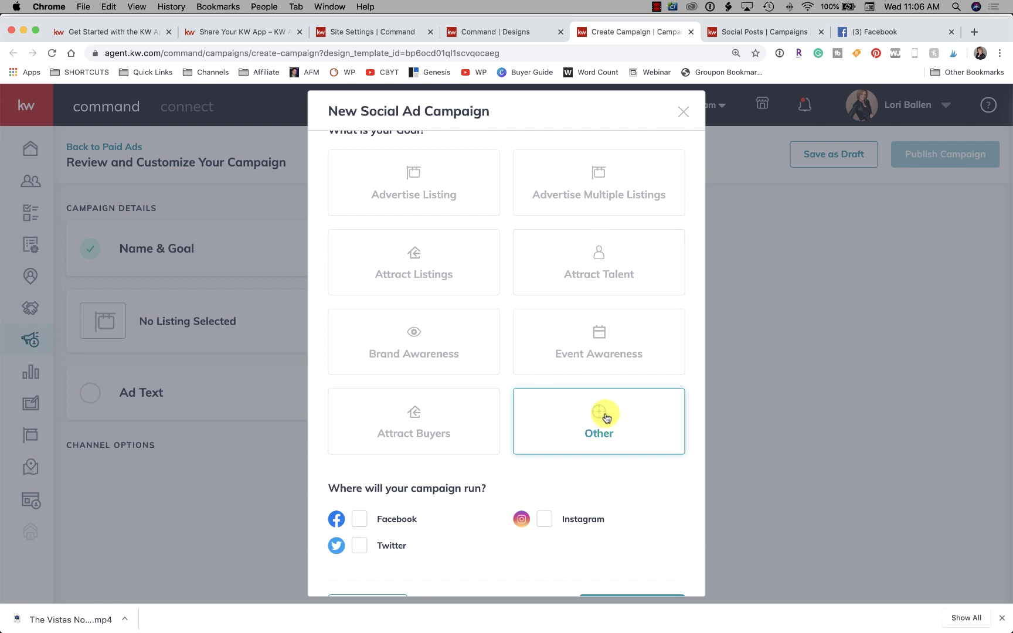
scroll(449, 446, down, 2)
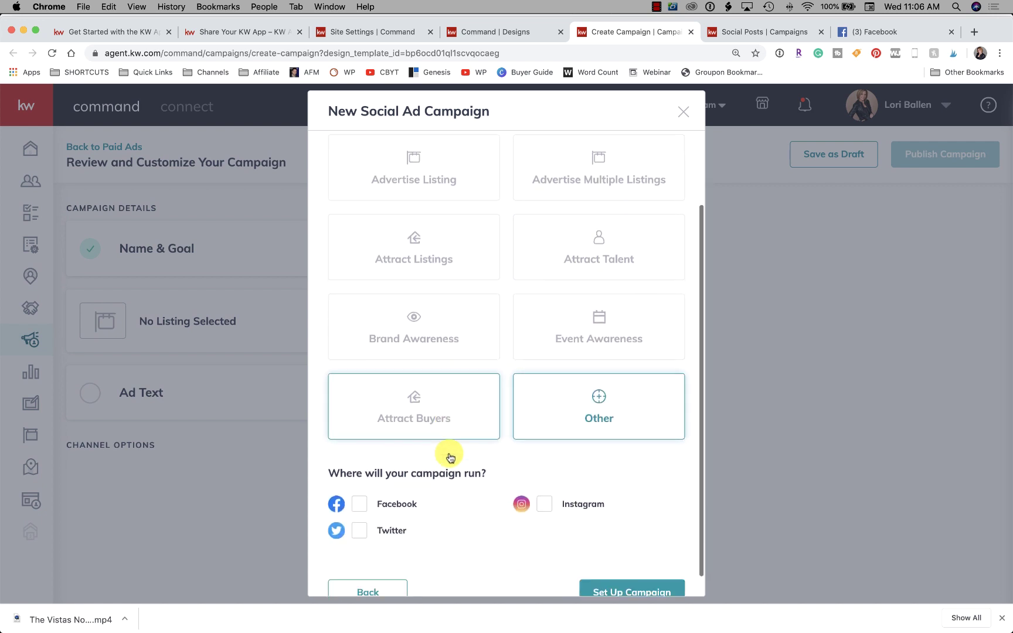
click(425, 394)
scroll(428, 398, down, 1)
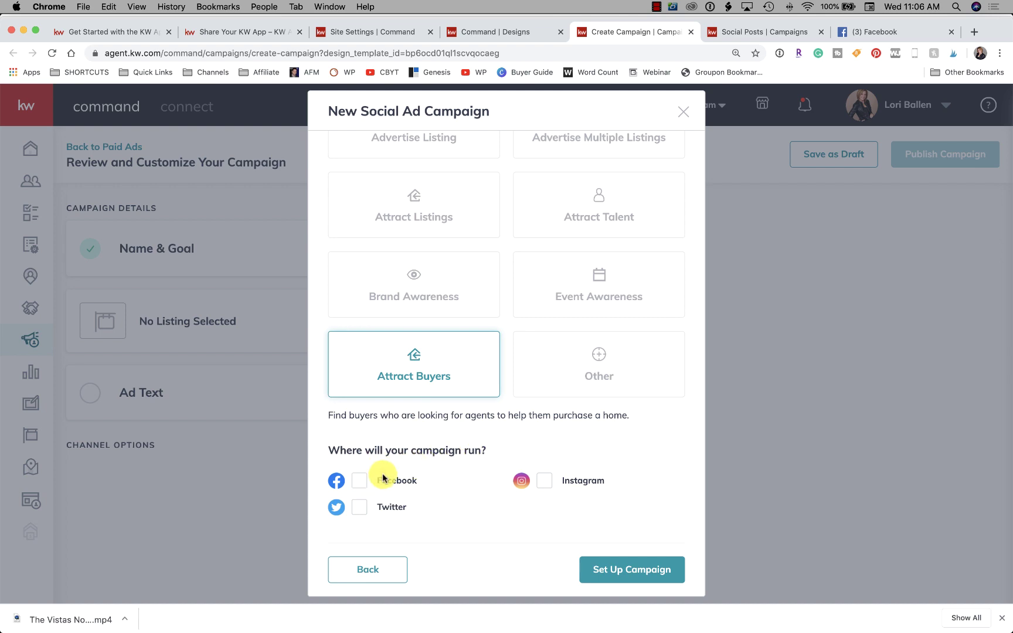
click(359, 481)
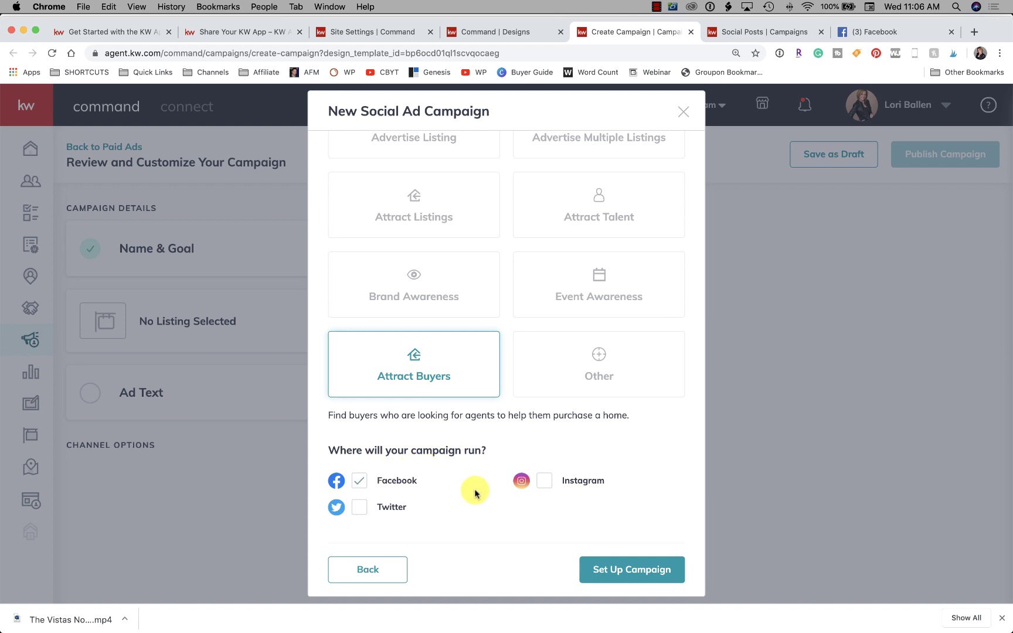
click(617, 569)
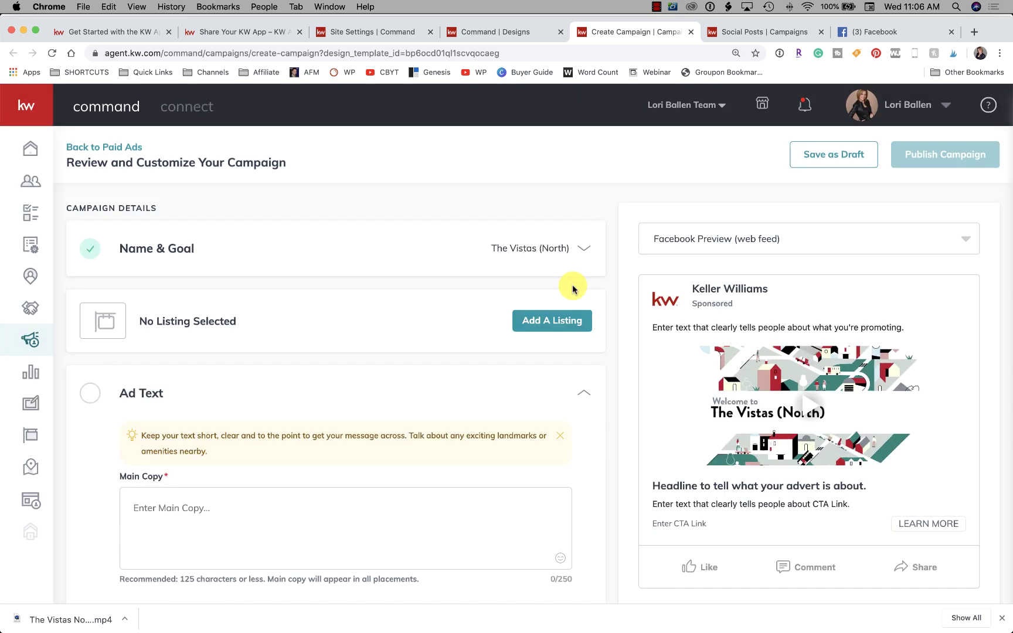
Enter "The Vistas North in Summerlin Market Report." as the ad's main copy.
scroll(411, 328, down, 2)
click(177, 418)
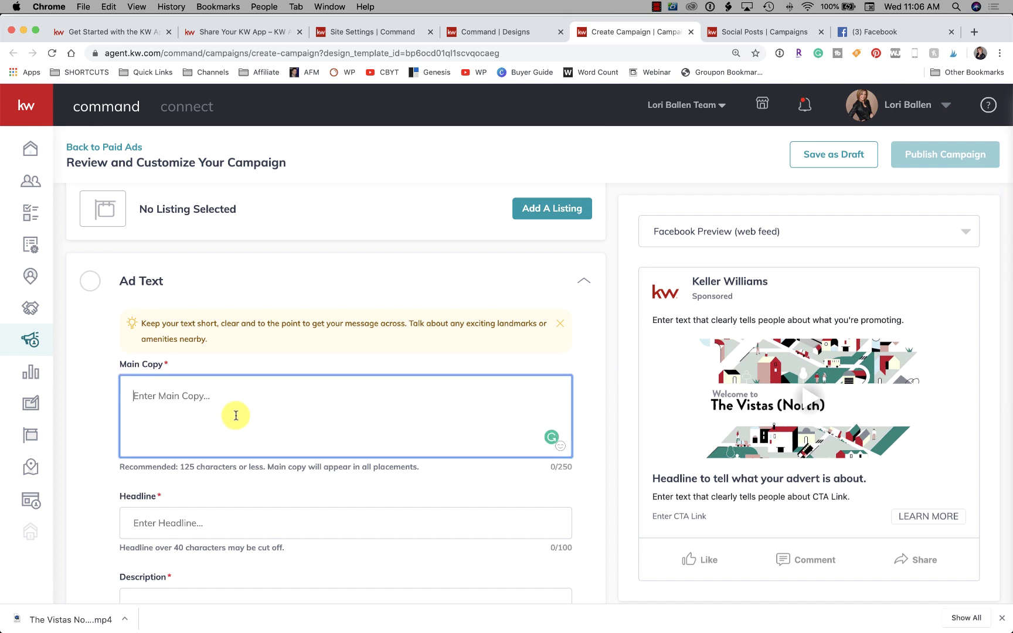
text(Th)
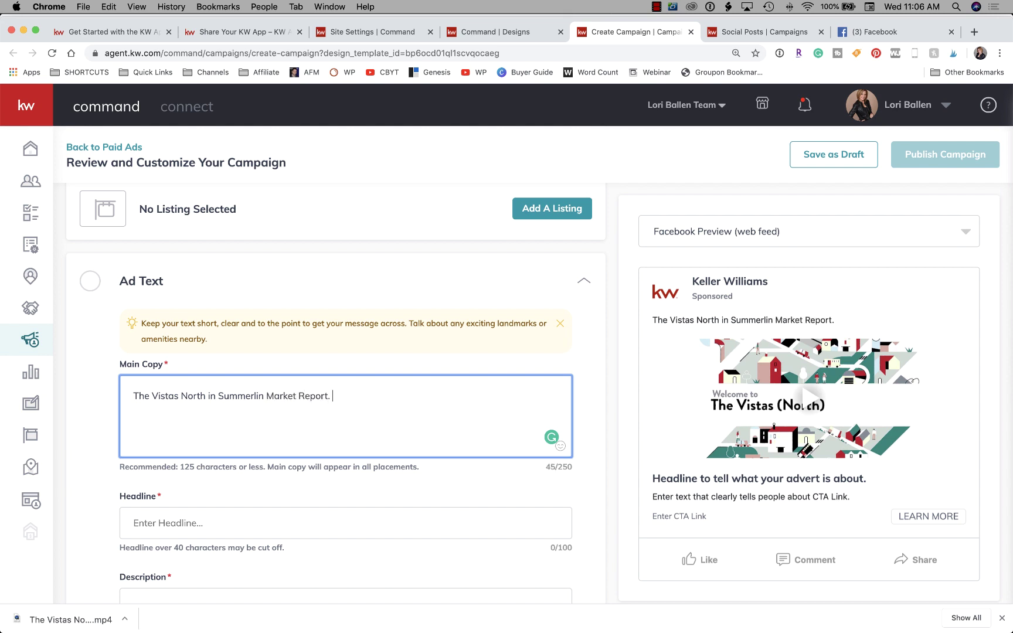
Set the ad's headline to "Up To Date Market Data".
scroll(234, 429, down, 4)
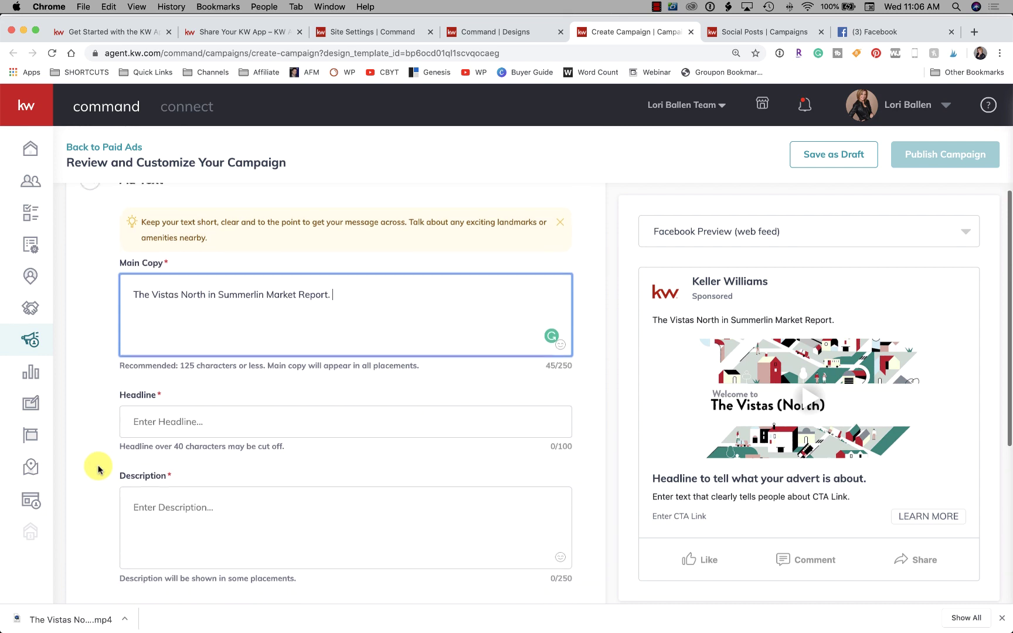
click(181, 415)
text(Up To Dat)
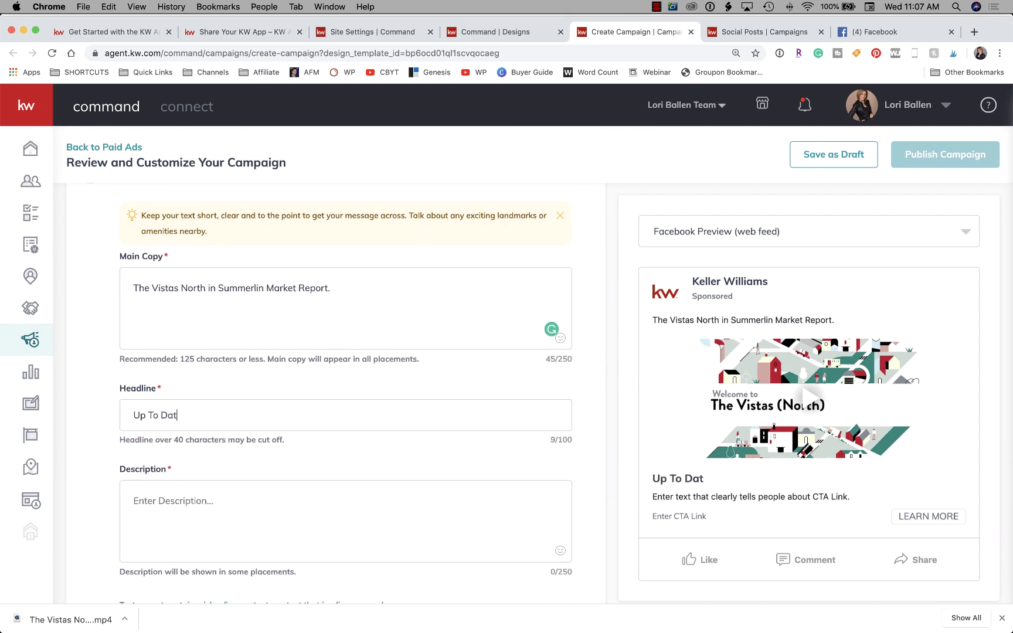
text(e Market Data)
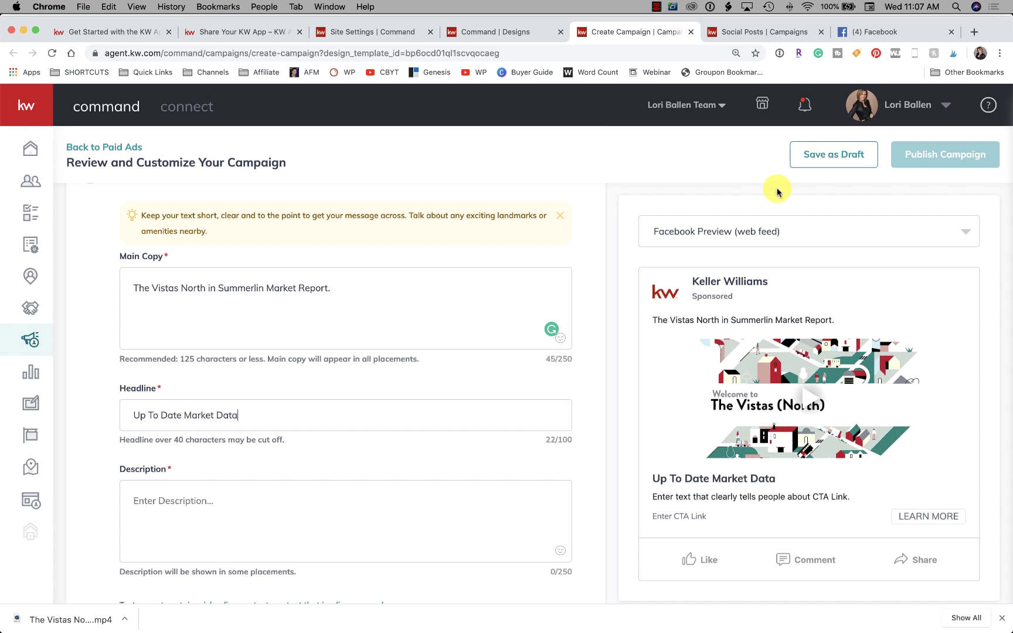
Switch the ad preview to Facebook mobile and insert "Summerlin" before "Market Data" in the headline.
click(764, 229)
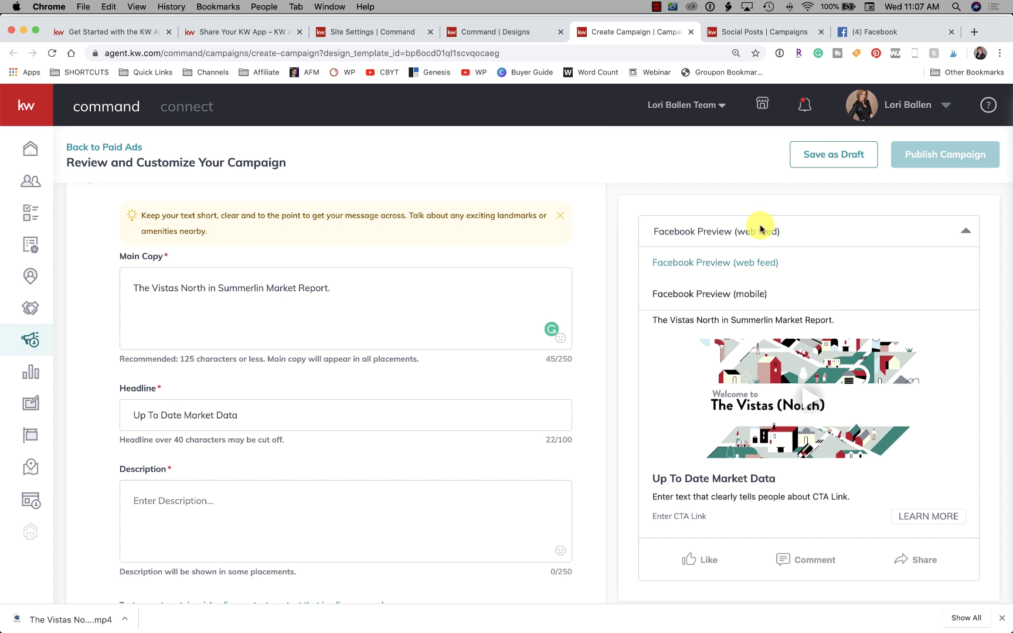
click(736, 294)
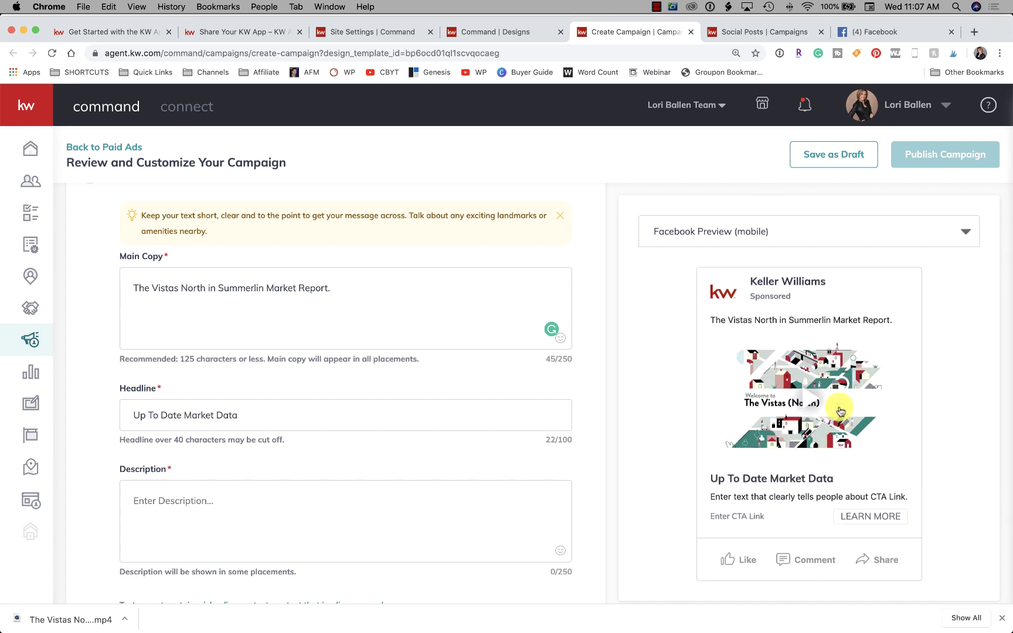
scroll(840, 410, down, 2)
scroll(839, 410, up, 1)
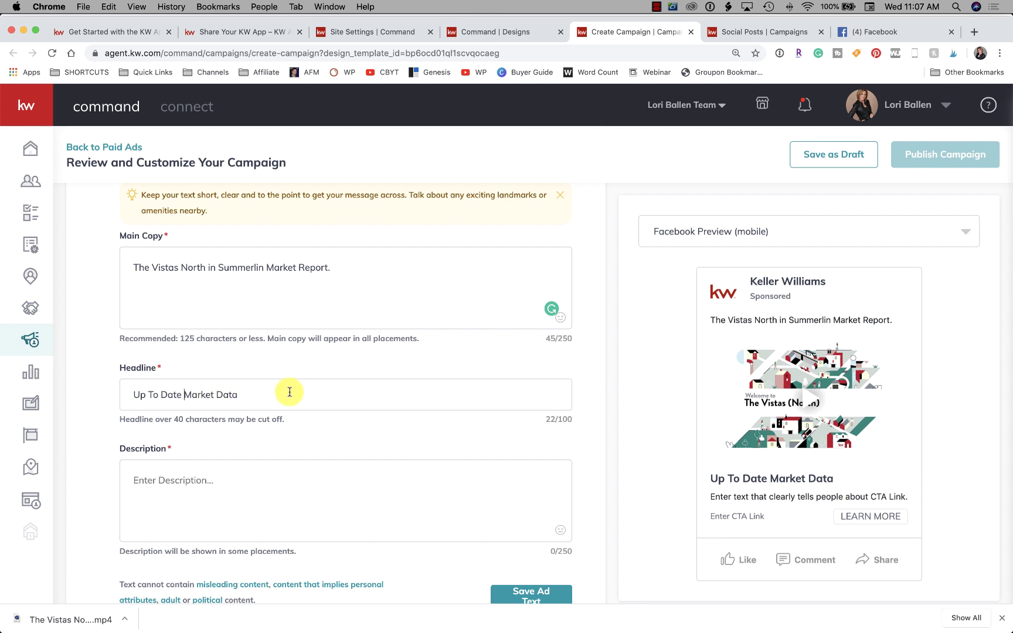
text(Summerlin)
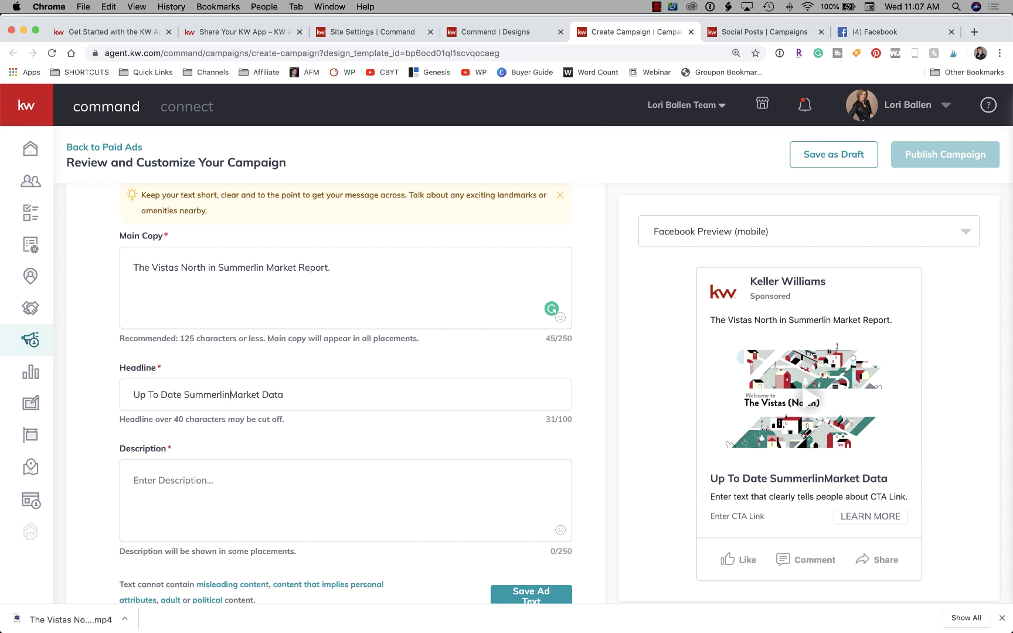
Enter "Home Prices, Days on Market, Neighbor Reviews" as the ad's description.
scroll(185, 457, down, 1)
click(250, 452)
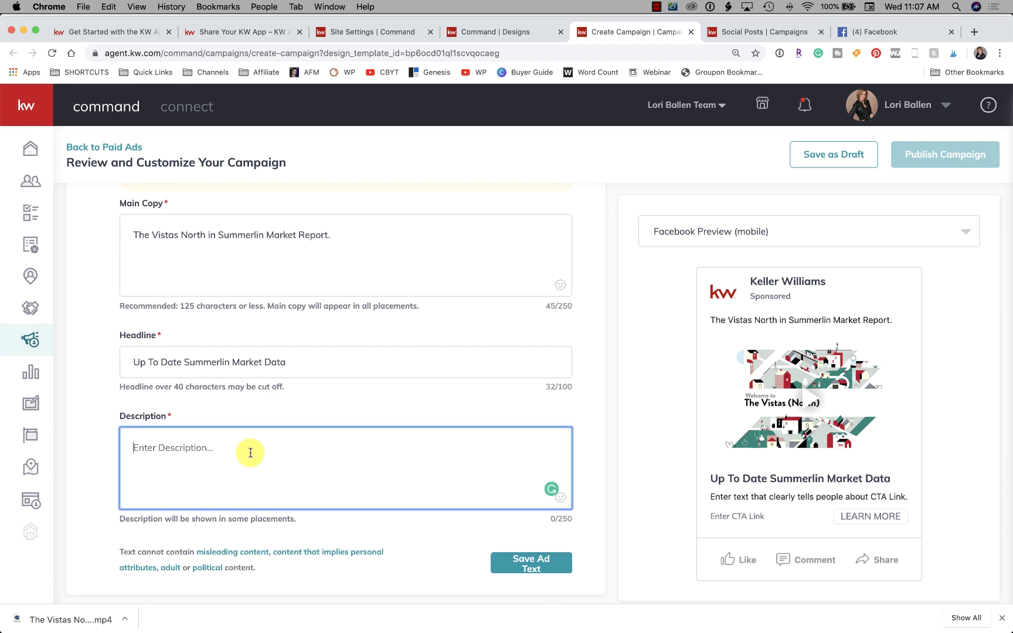
text(Home Prices, Days on Market, Neighbor Reviews)
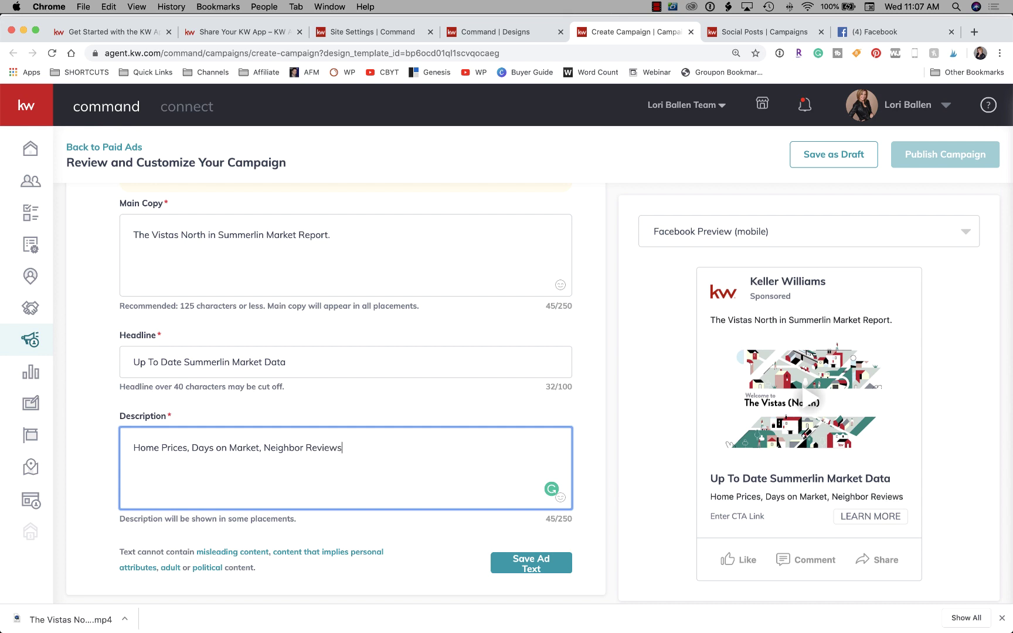
Expand the Facebook Ad channel options, review the Pages and Destination settings, and briefly play the video in the ad preview.
scroll(681, 491, down, 2)
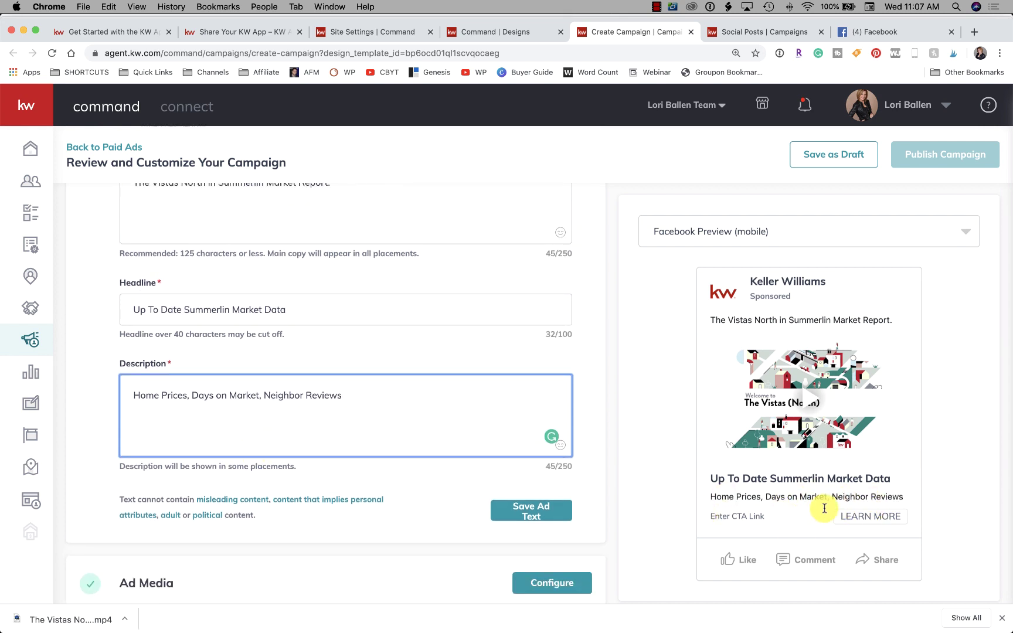
scroll(237, 491, down, 1)
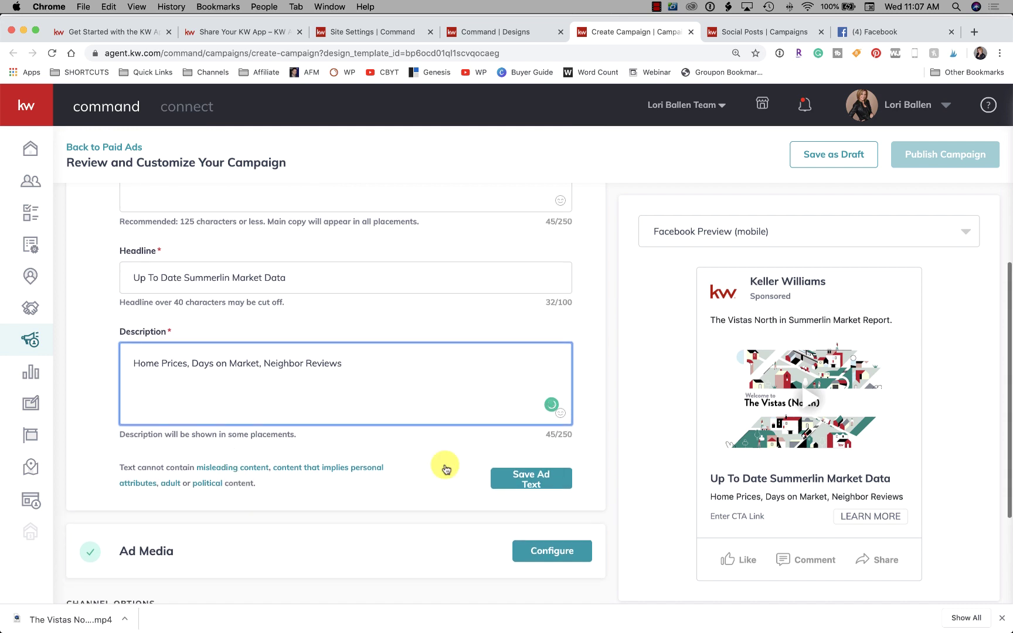
scroll(842, 429, down, 3)
scroll(842, 430, down, 3)
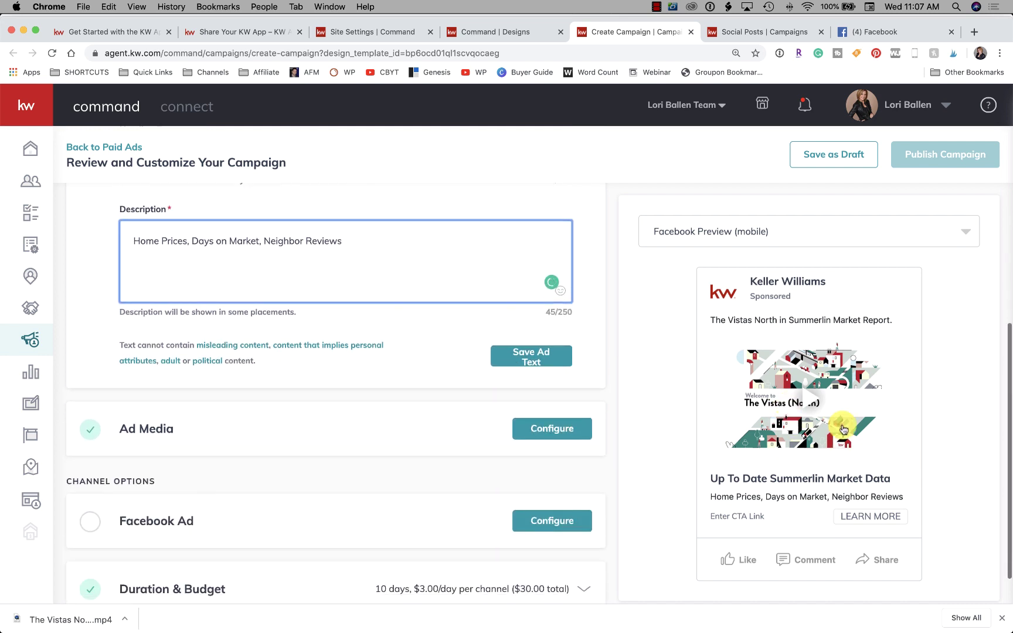
scroll(411, 423, down, 1)
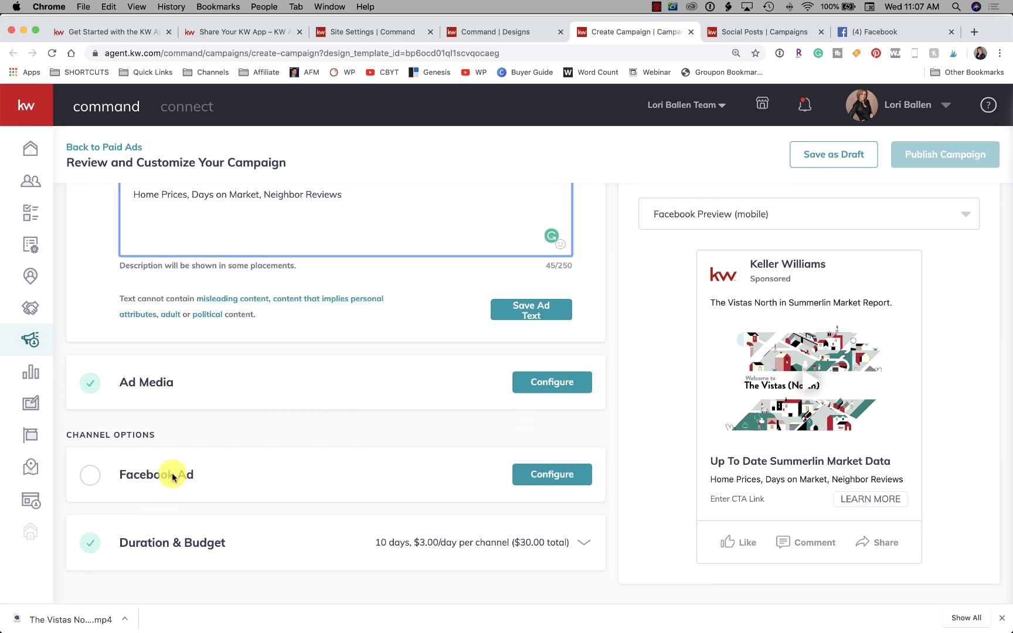
click(89, 473)
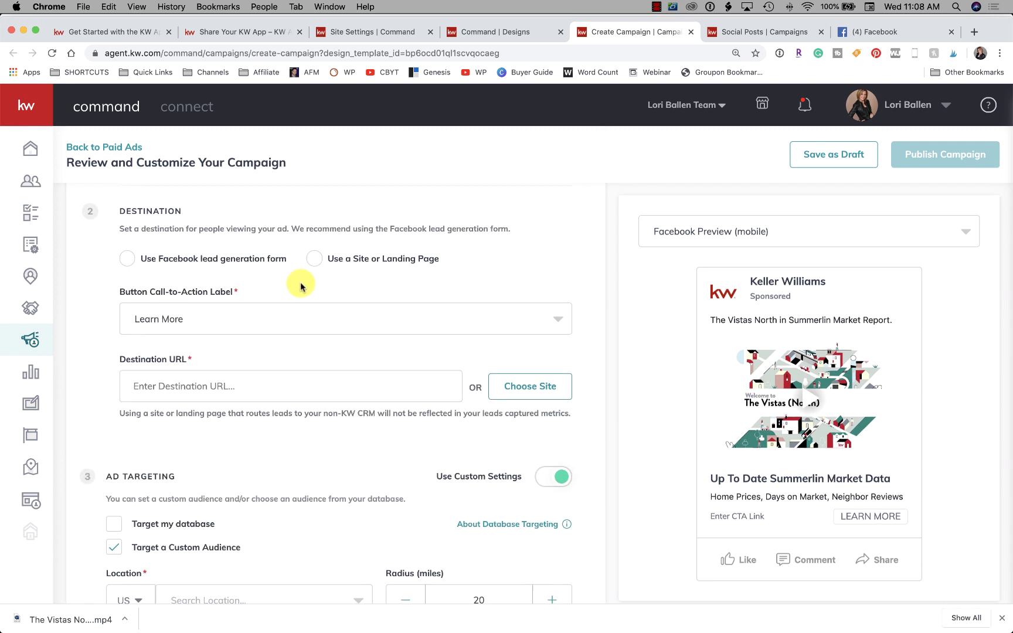
scroll(204, 326, up, 2)
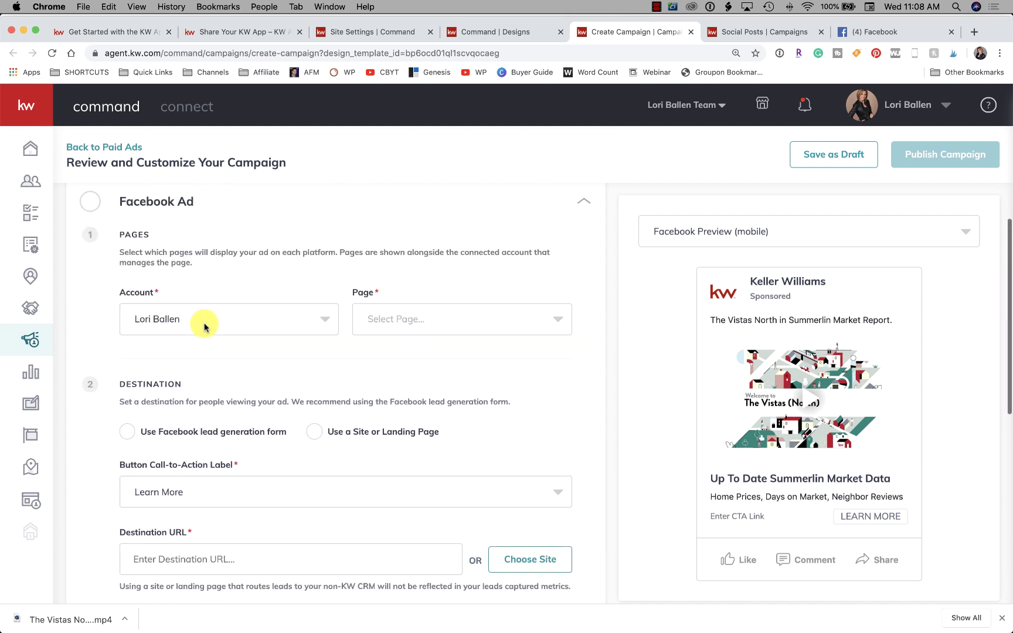
scroll(203, 328, down, 2)
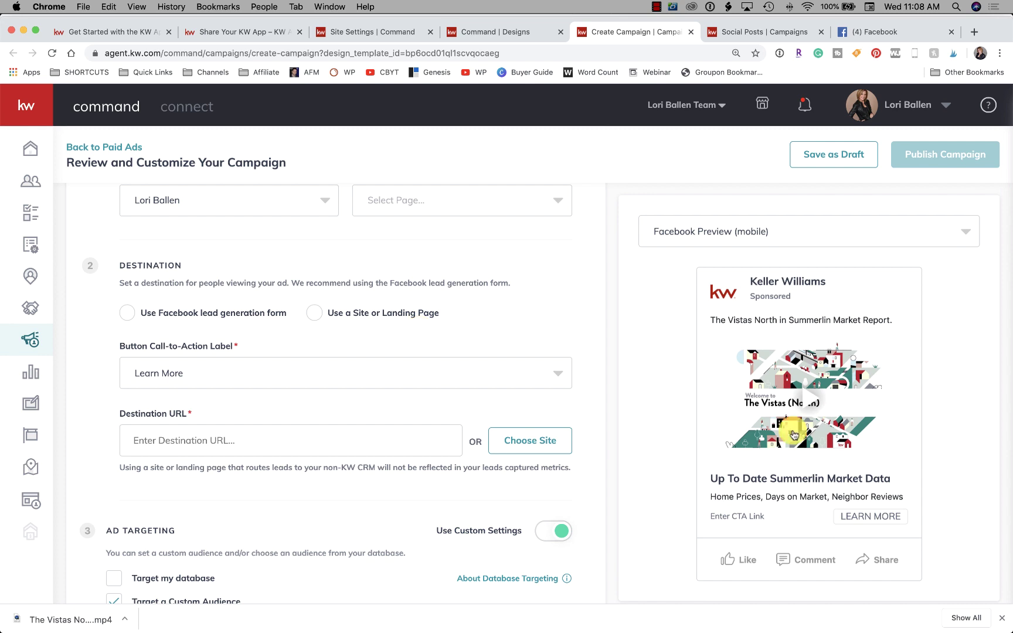
click(813, 399)
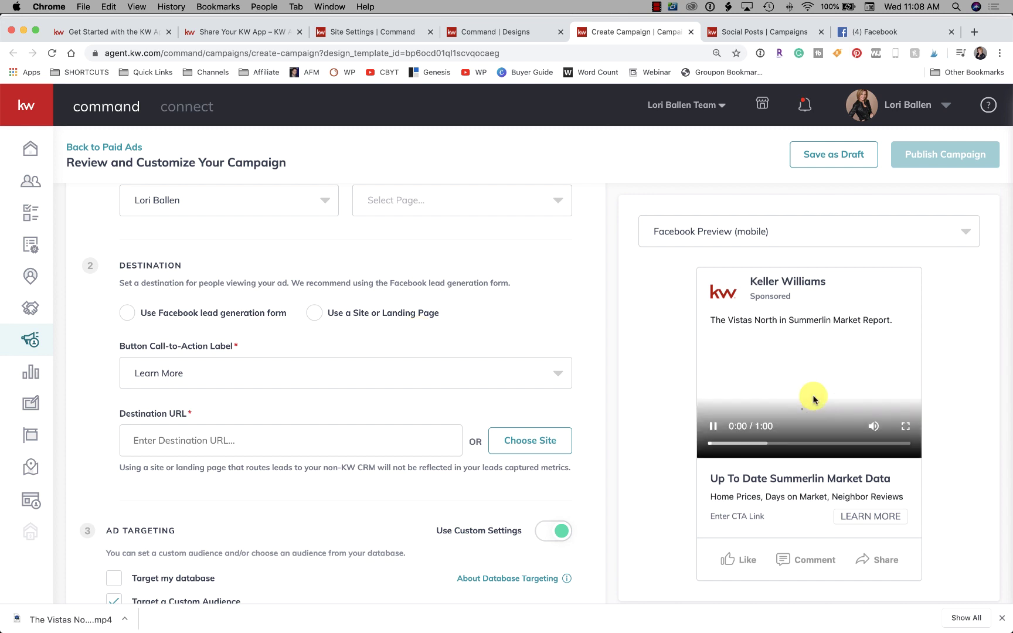
click(714, 429)
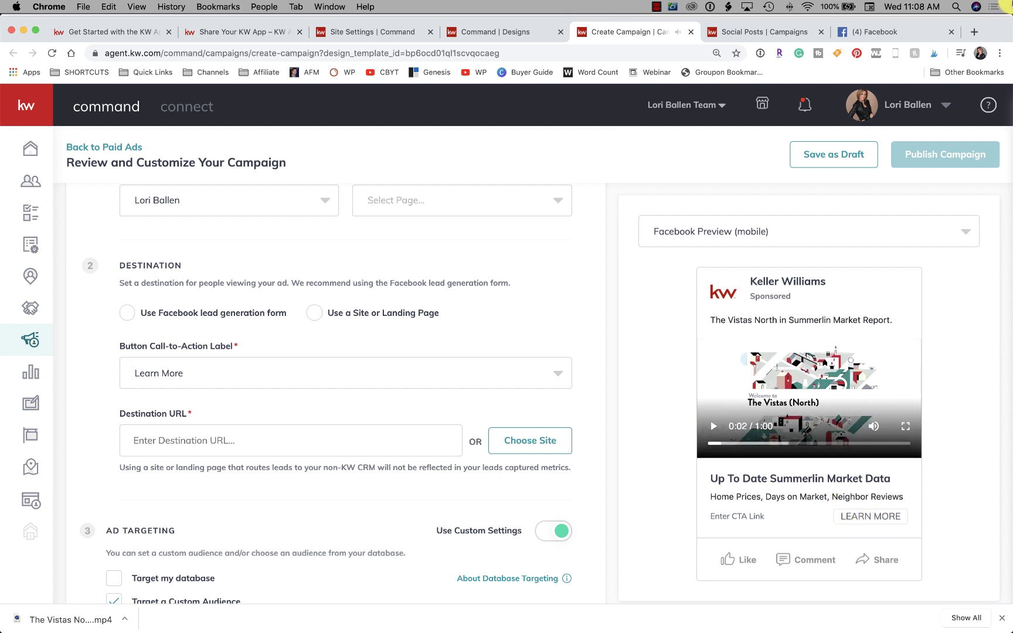
Open gosummerlin.com in a new browser tab and look over its home page listings and Summerlin information.
click(975, 31)
text(go)
key(Return)
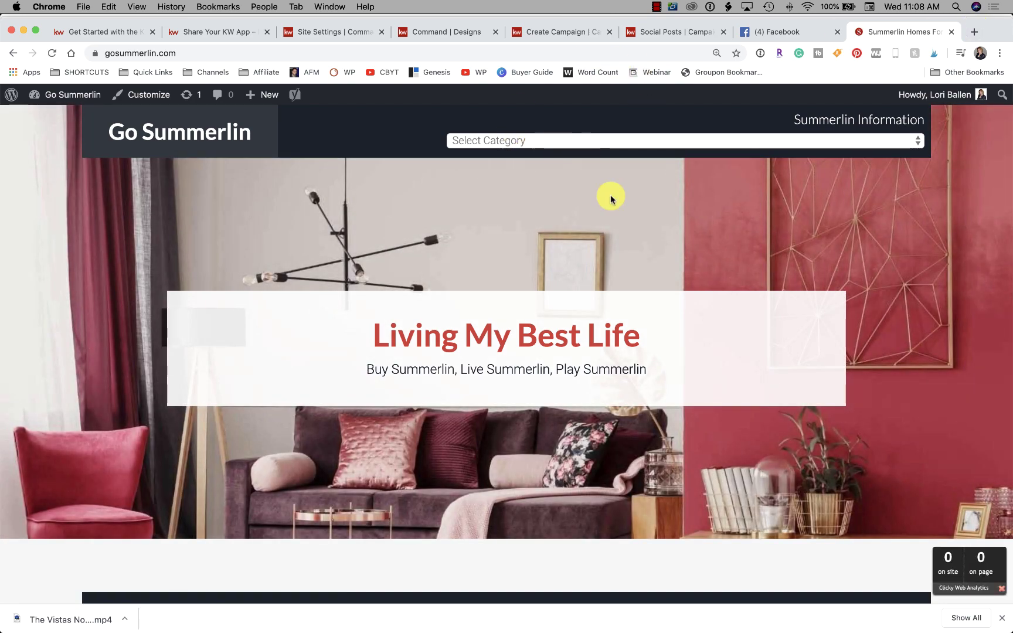
scroll(613, 202, down, 5)
scroll(617, 214, down, 3)
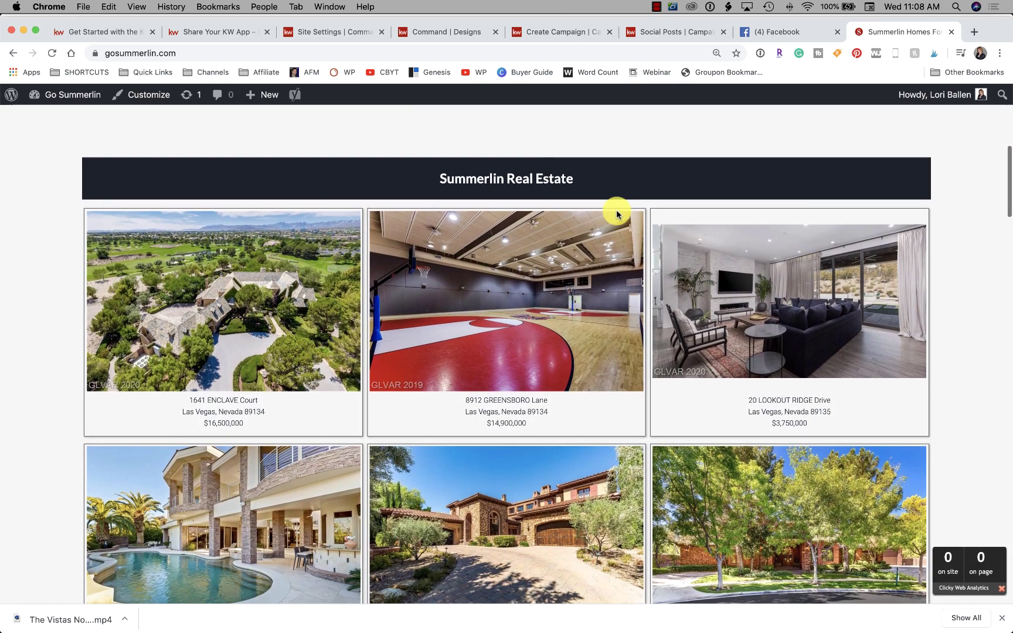
scroll(617, 215, up, 3)
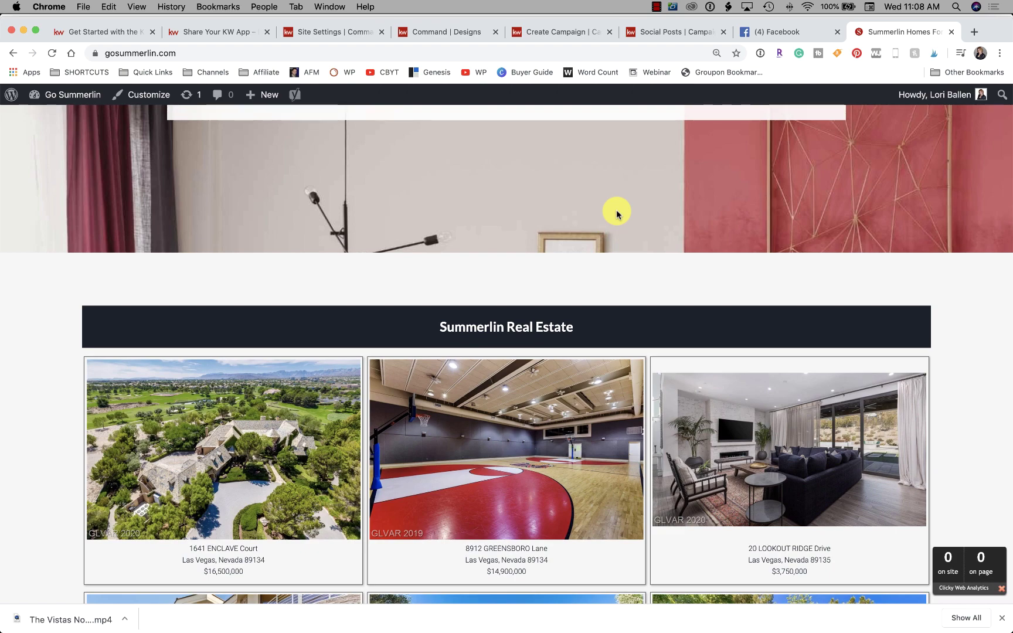
scroll(615, 213, down, 10)
scroll(628, 416, up, 10)
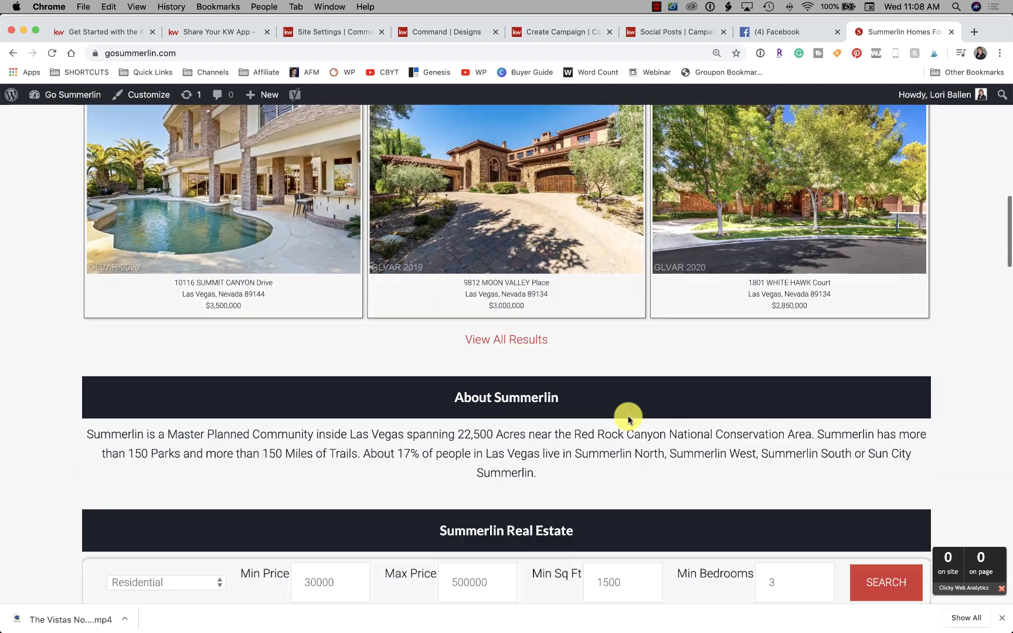
Return to the campaign being created, reopen its Ad Text and replace the main copy with "View All Las Vegas Home Prices".
click(648, 35)
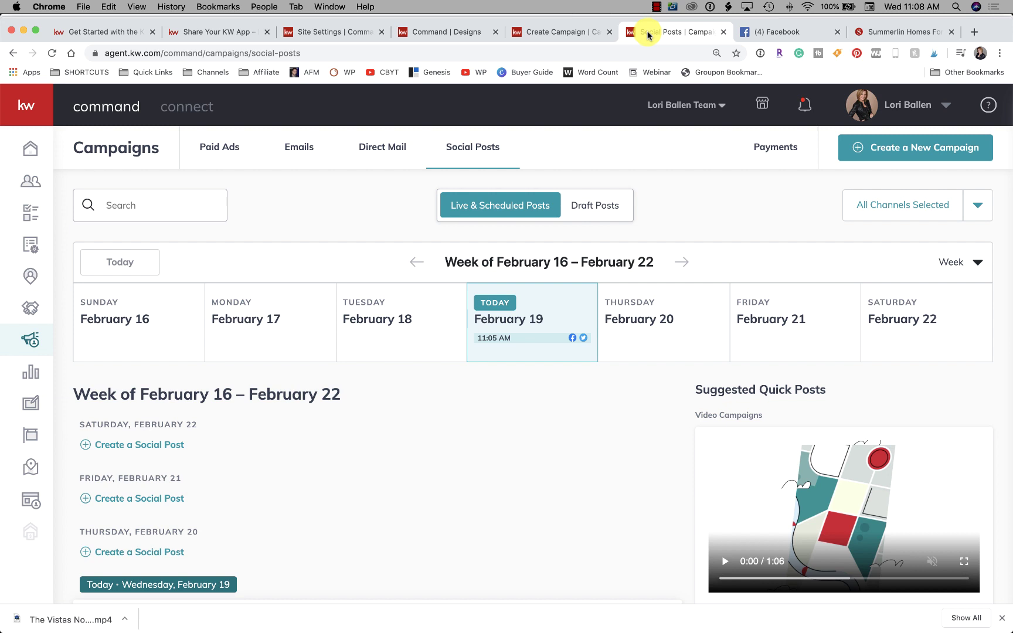
click(581, 36)
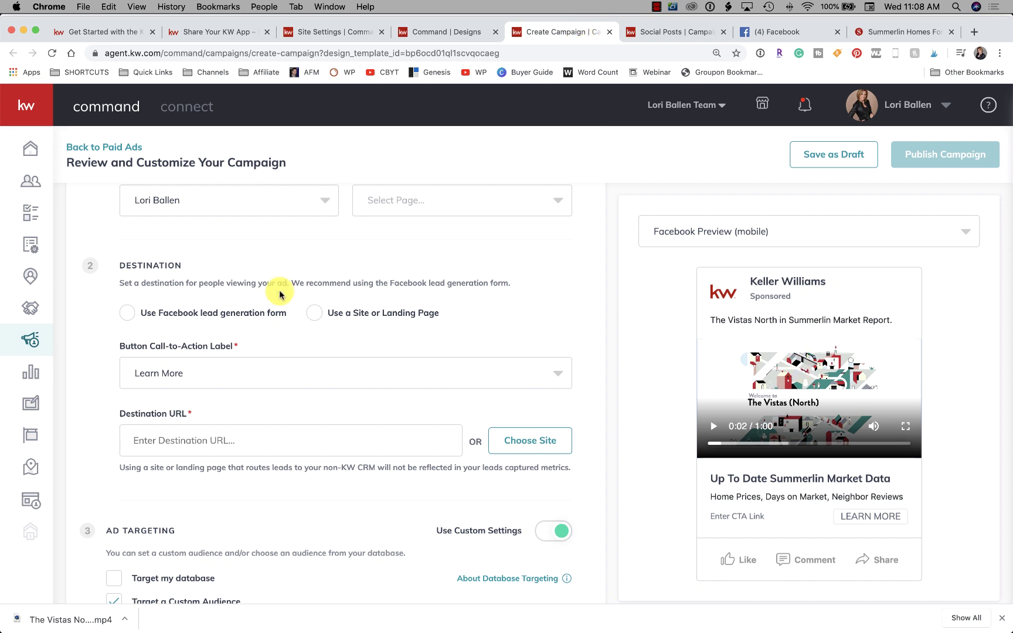
scroll(276, 287, up, 4)
scroll(282, 289, down, 3)
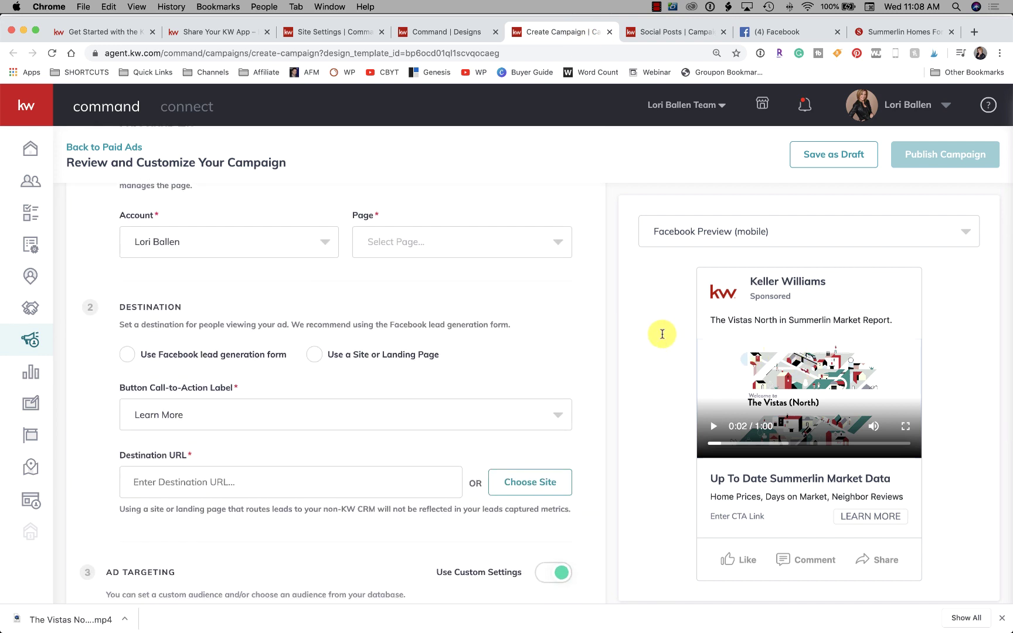
scroll(199, 346, up, 4)
scroll(200, 346, up, 5)
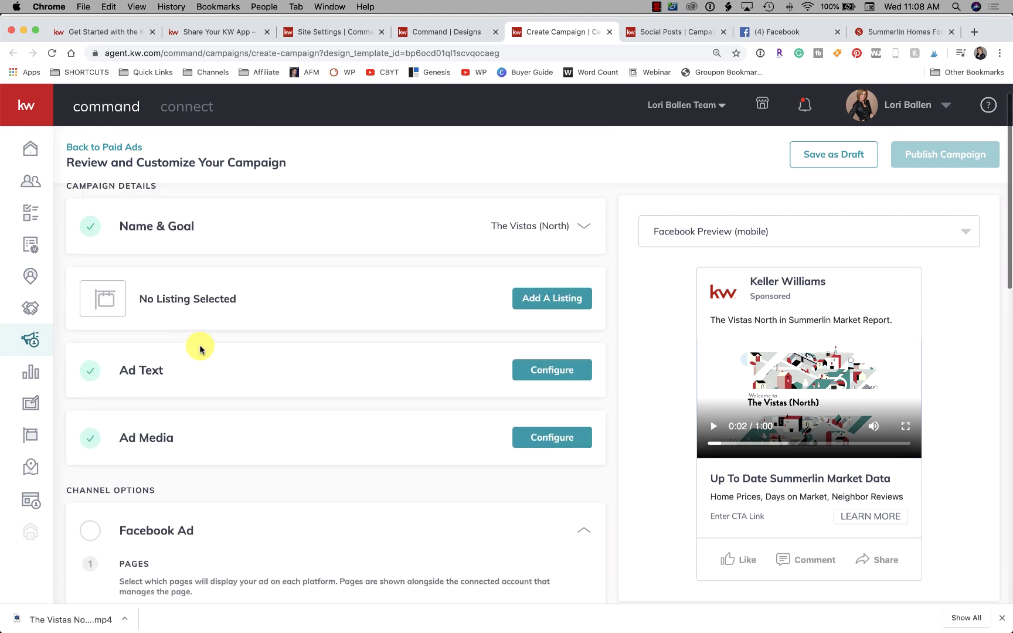
click(167, 392)
scroll(285, 437, down, 3)
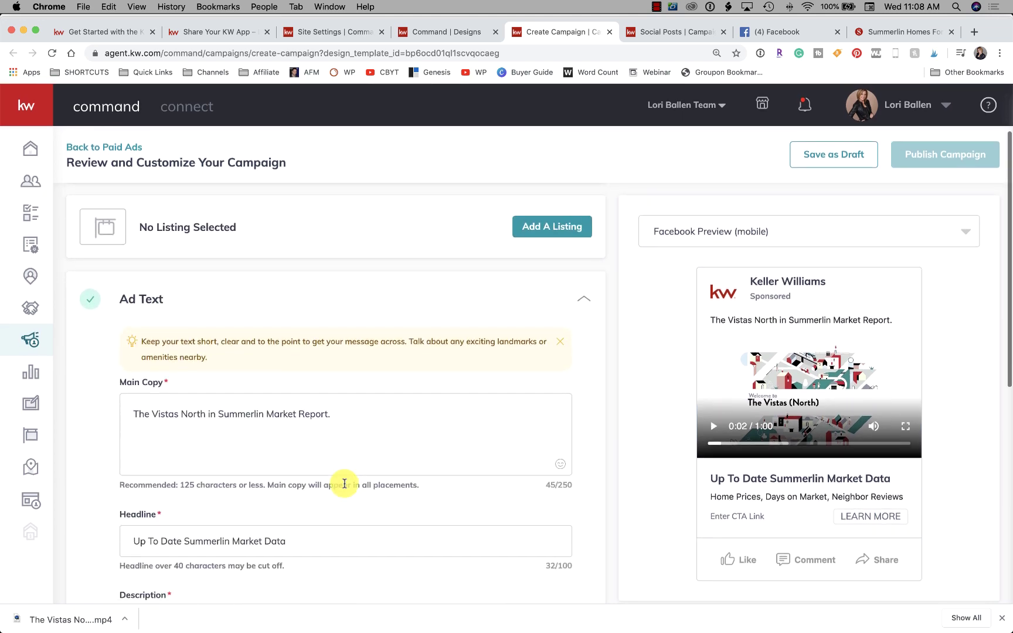
drag(342, 414, 126, 409)
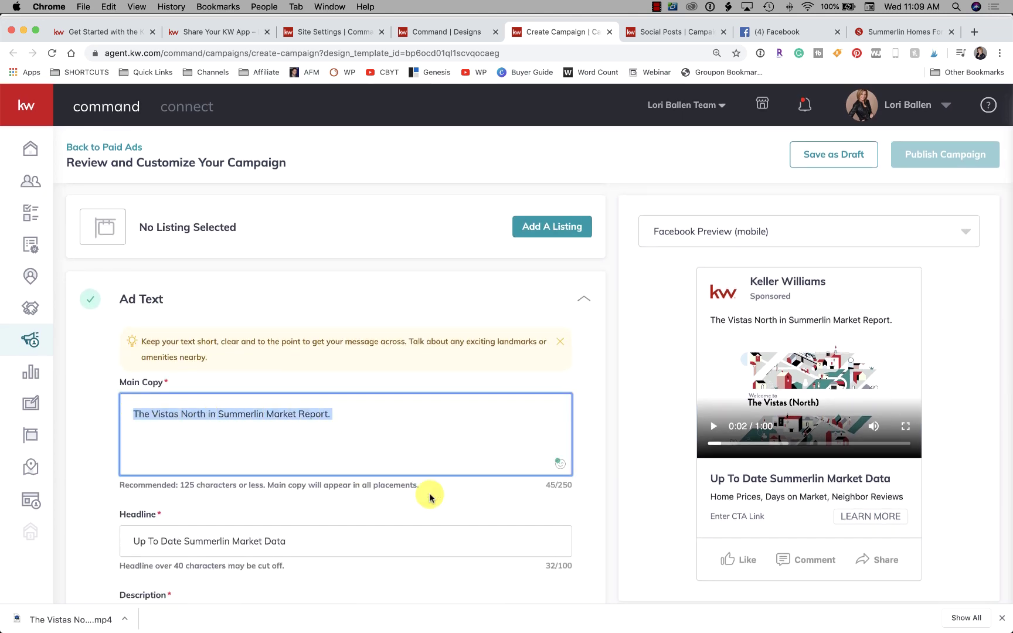
text(View)
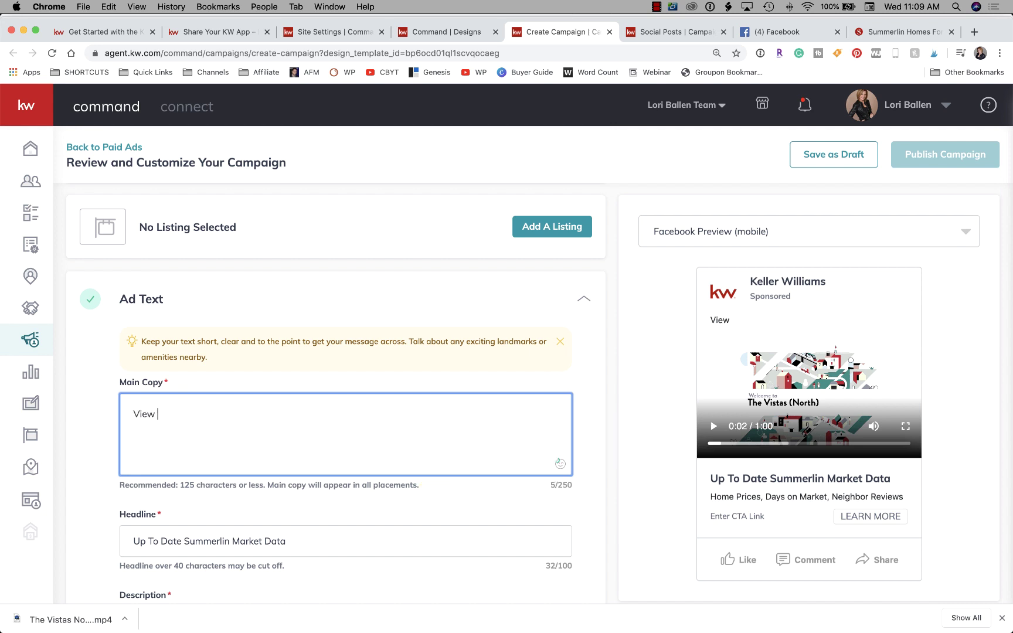
text( All o)
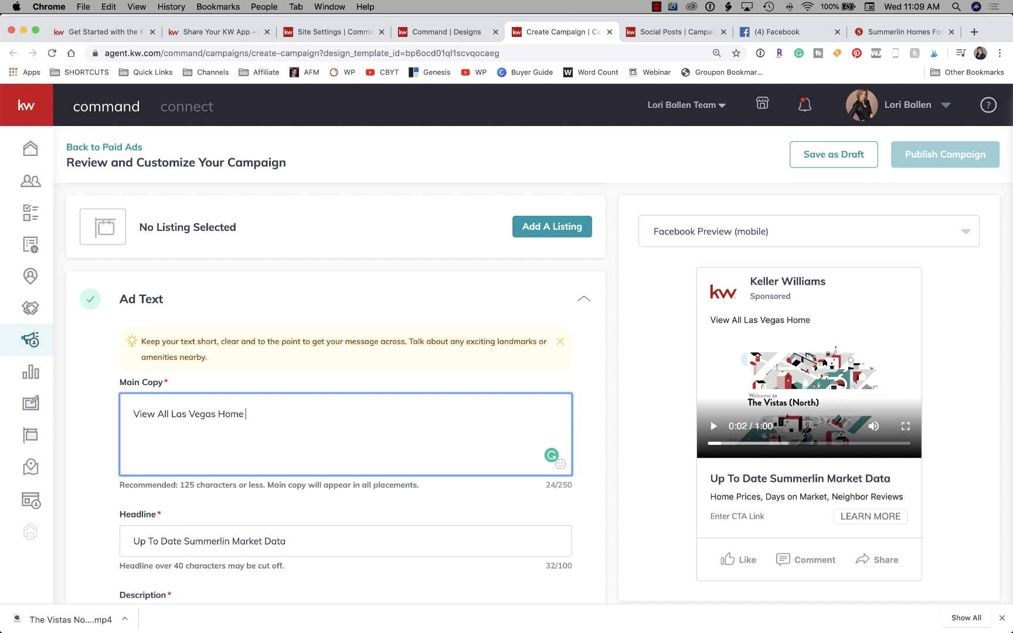
Replace "Summerlin" with "Las Vegas" in the ad headline so it reads "Up To Date Las Vegas Market Data".
scroll(422, 529, down, 3)
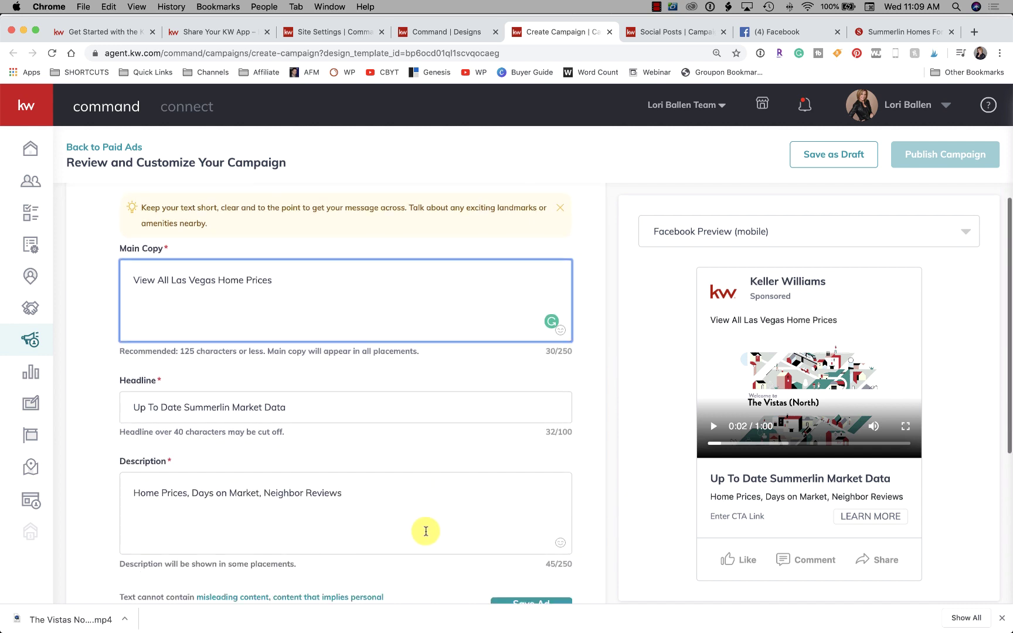
click(234, 406)
drag(233, 405, 181, 405)
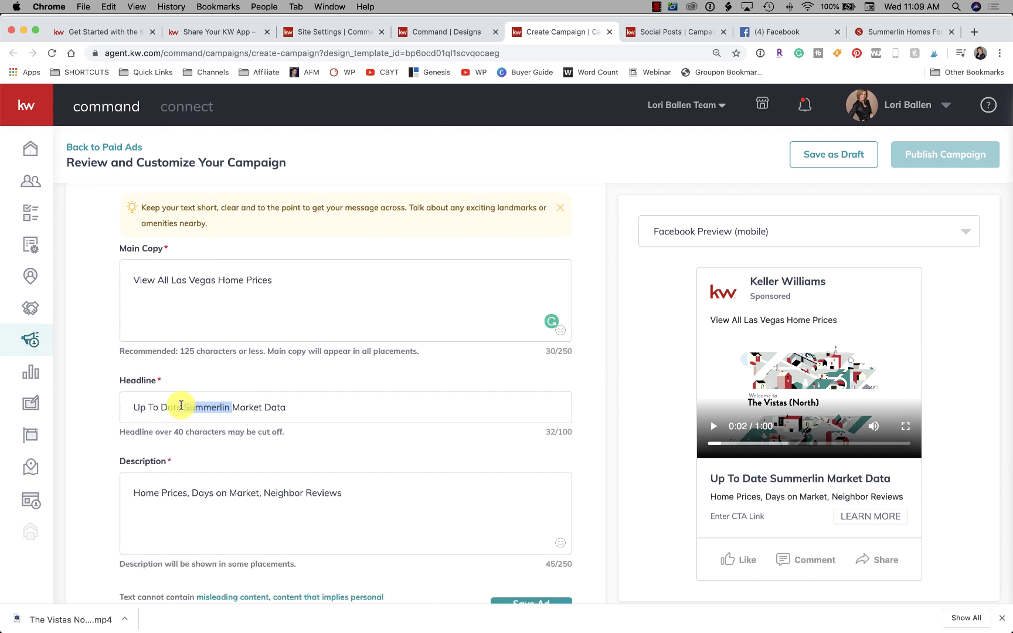
text(Las Vegas)
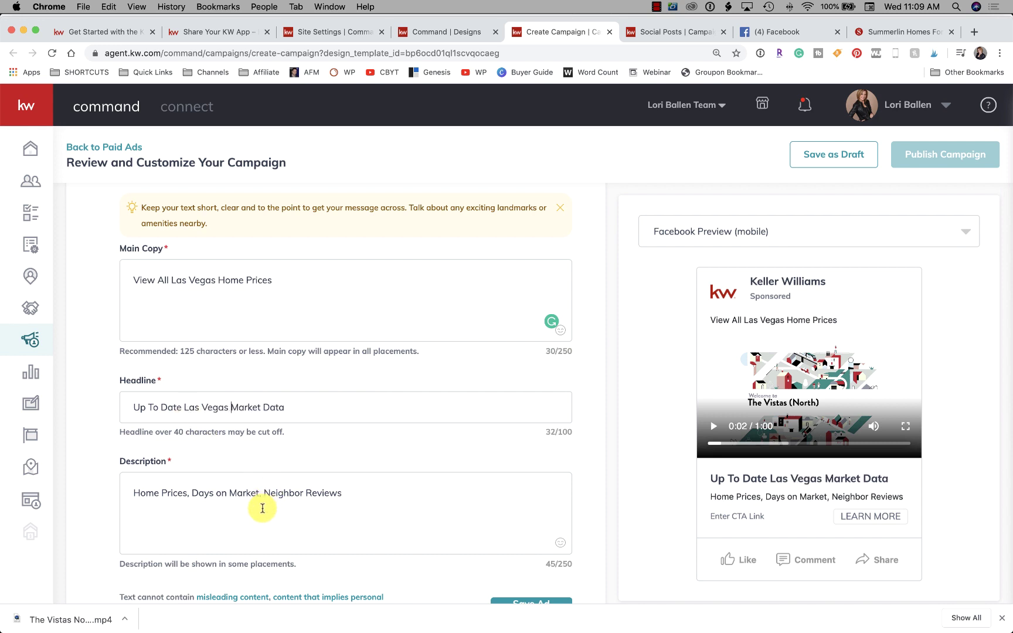
Replace "Neighbor Reviews" with "Reviews" in the ad description.
scroll(271, 498, down, 1)
click(257, 486)
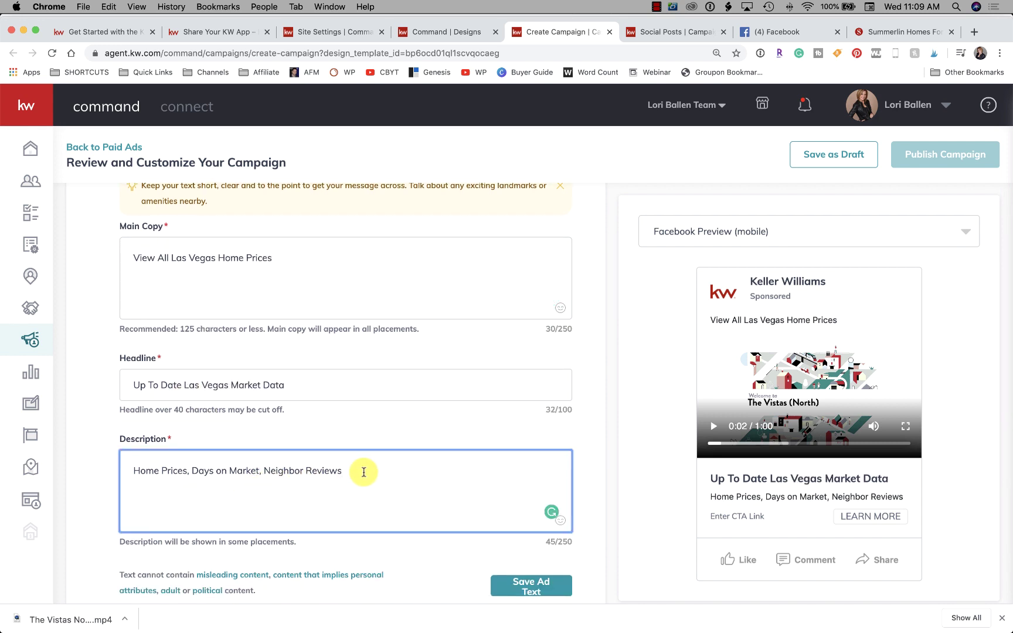
drag(355, 470, 265, 467)
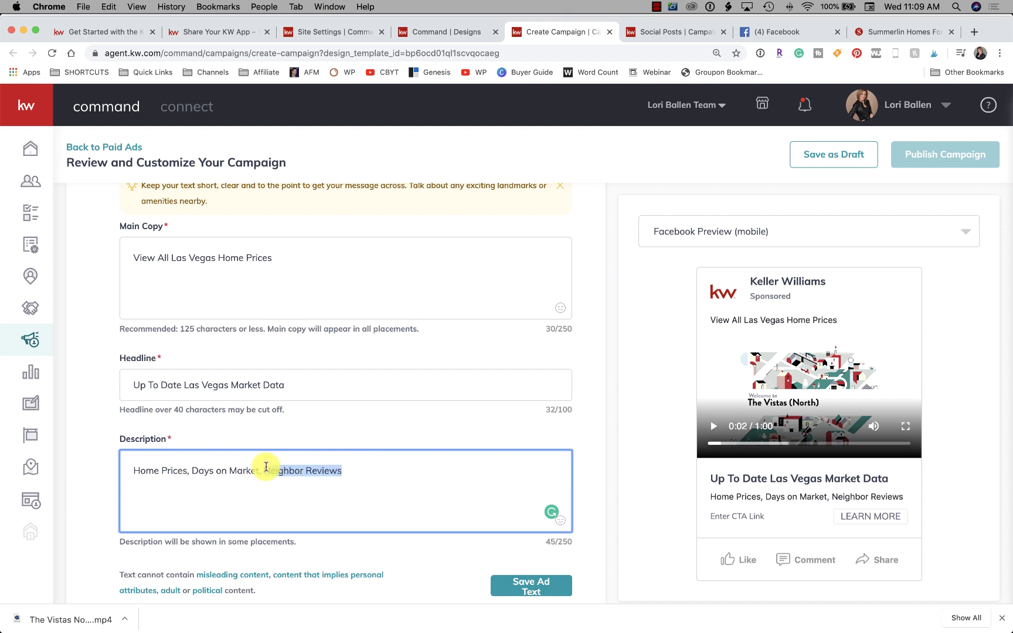
text(R)
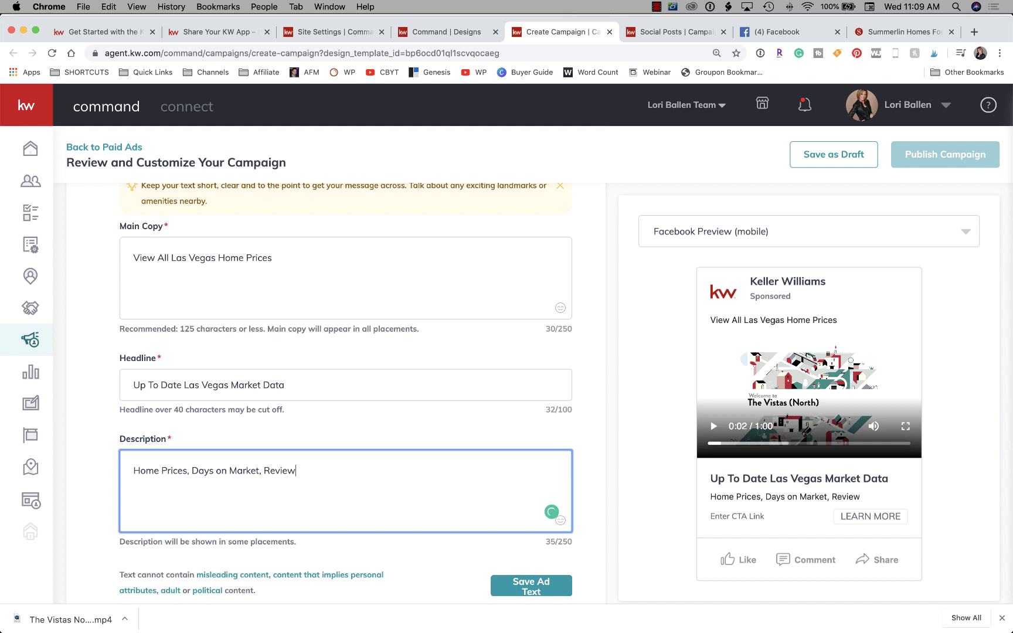
scroll(335, 472, down, 6)
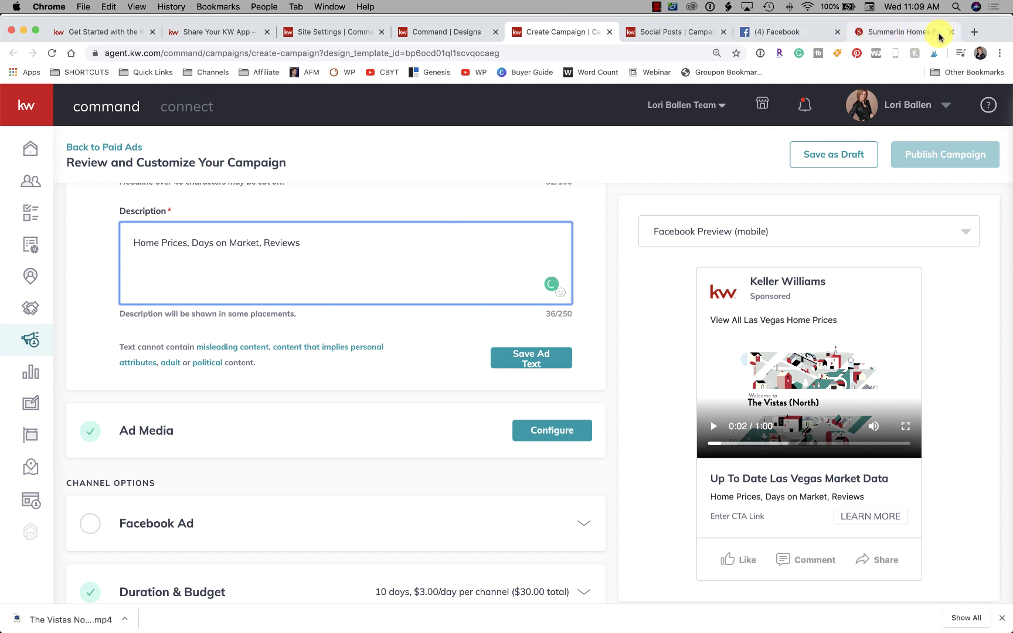
Open ballengrouphomes.com in a new browser tab and look over the page from the property search to the footer.
click(974, 36)
text(ballen)
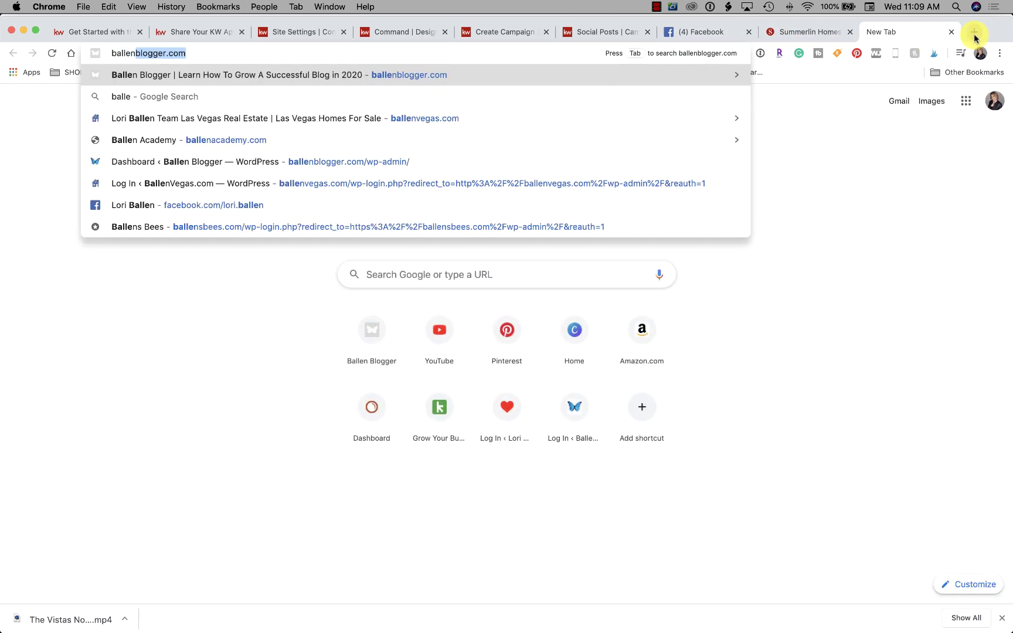
text(bfo)
key(BackSpace)
key(BackSpace)
key(BackSpace)
text(grouphomes)
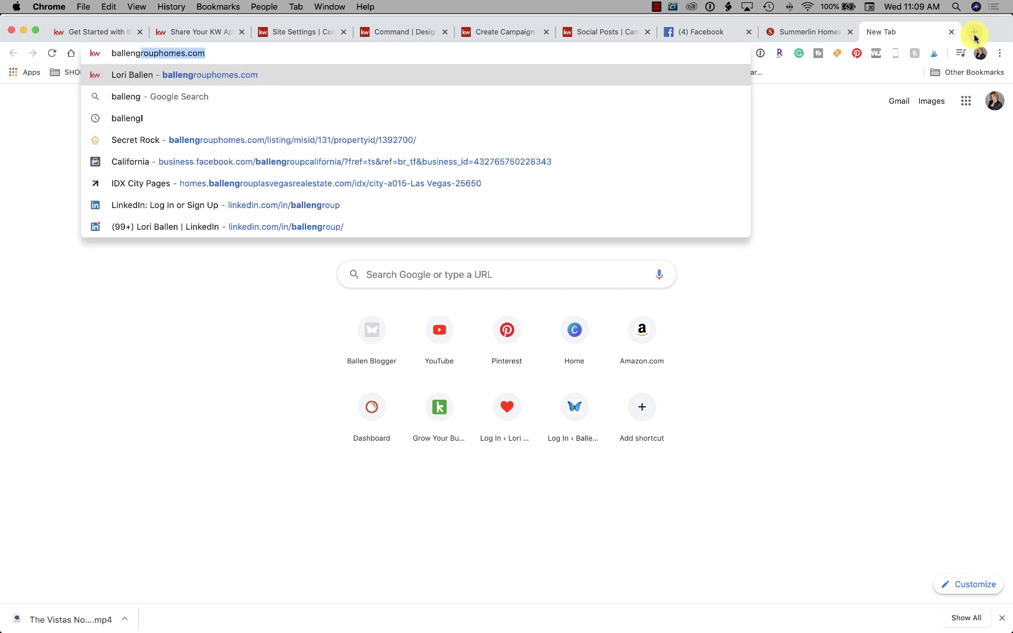
key(Return)
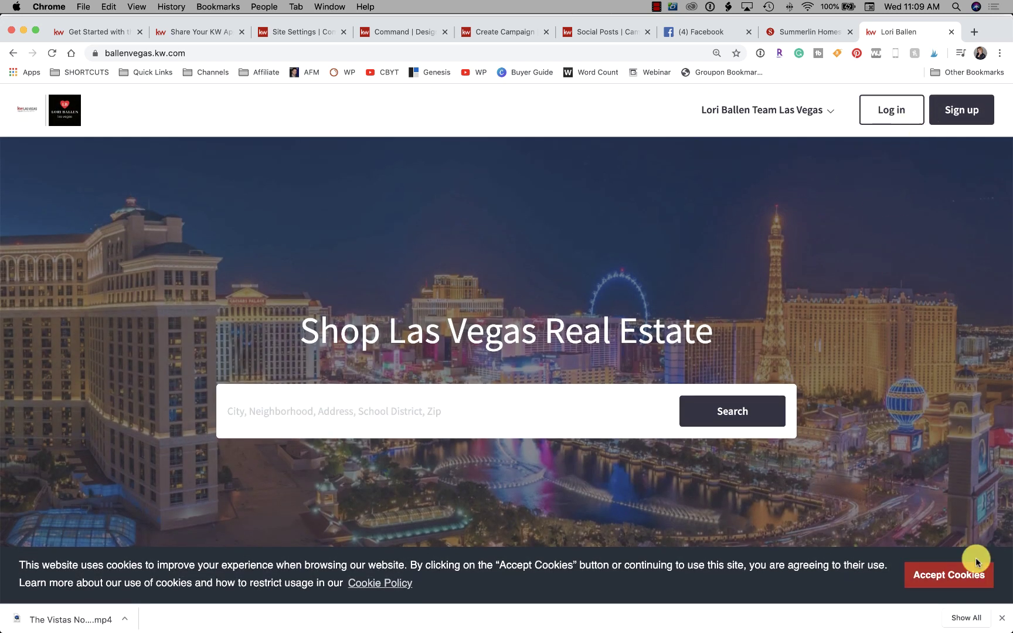
scroll(908, 519, down, 3)
scroll(907, 517, up, 3)
scroll(907, 517, down, 15)
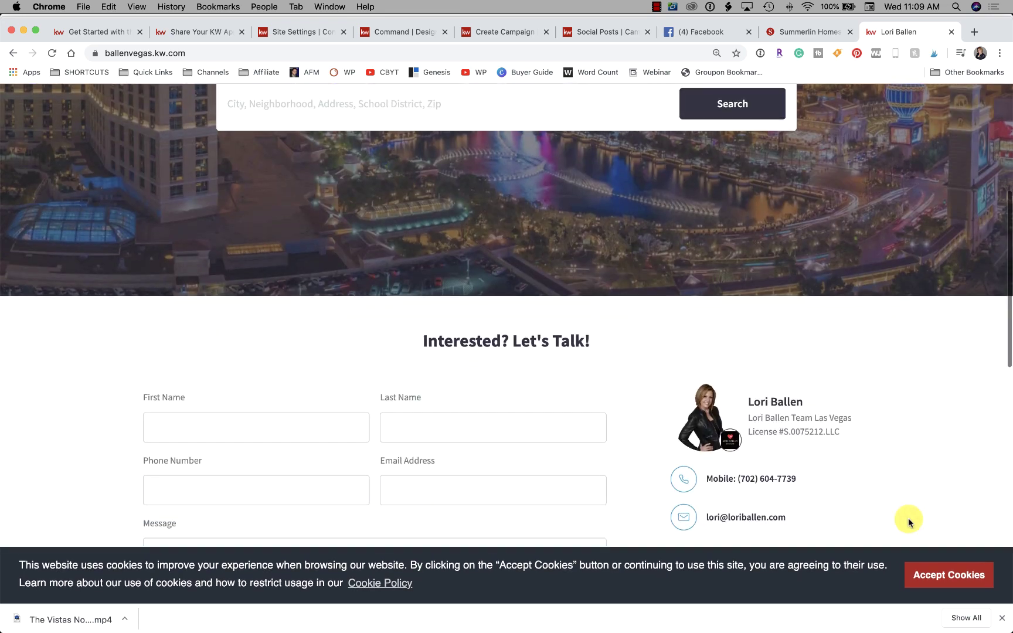
scroll(907, 518, down, 6)
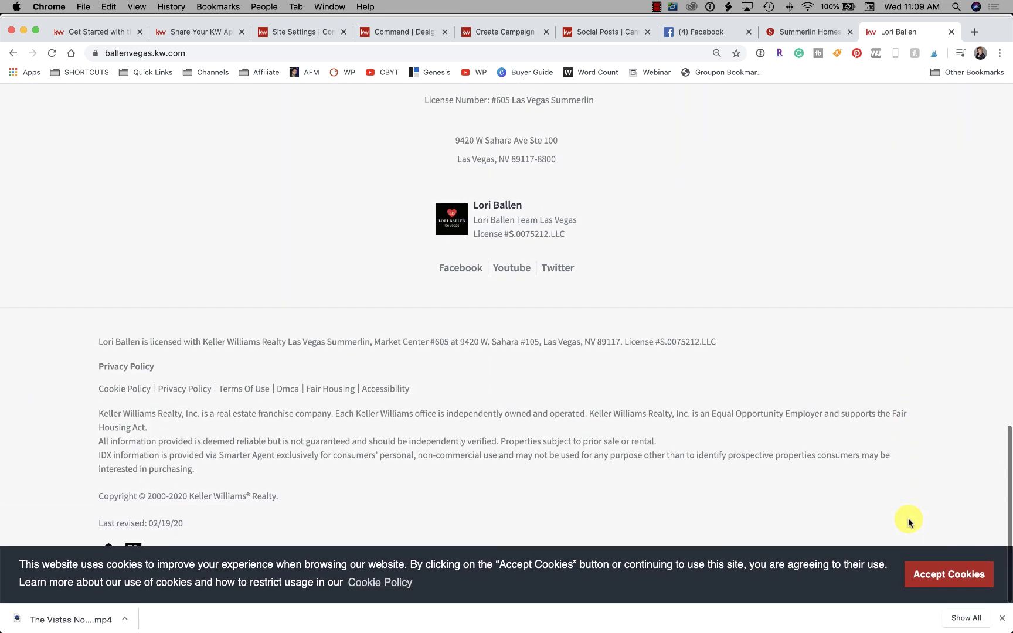
Switch to Notes, copy the app URL from the "KW Command APP" note and return to Chrome.
click(608, 612)
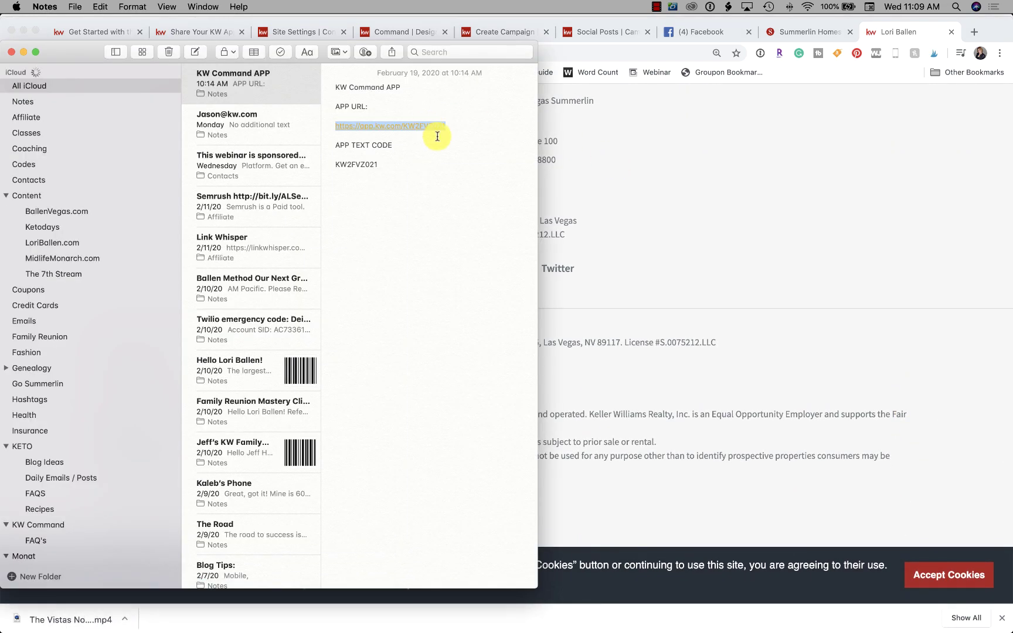
key(super+c)
click(816, 100)
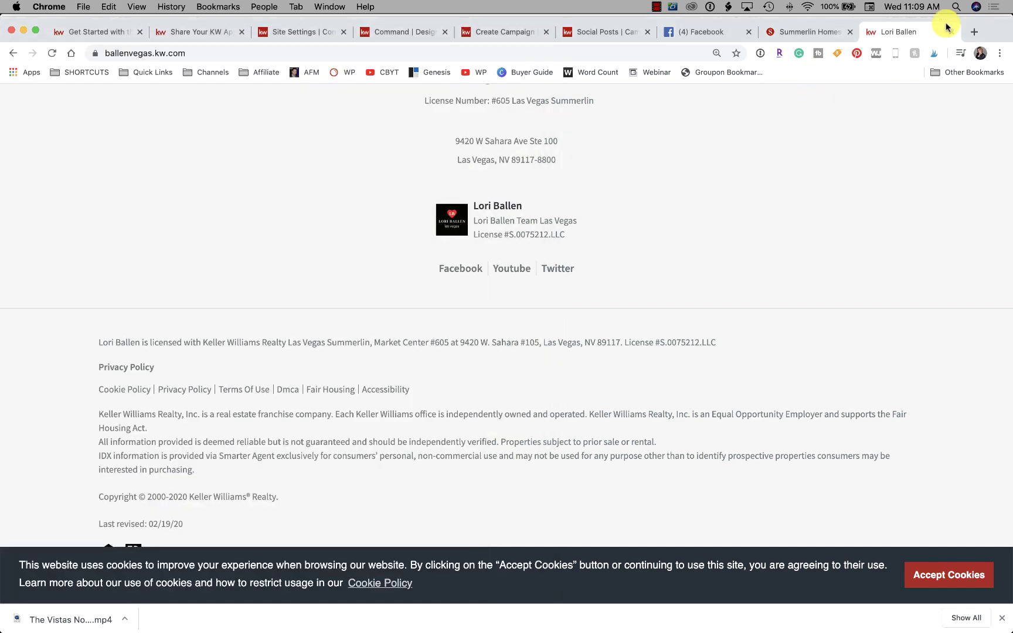
Open the copied app URL in a new browser tab, reduce the page zoom to 110% and look over the download page down to the footer.
click(975, 31)
key(super+v)
key(Return)
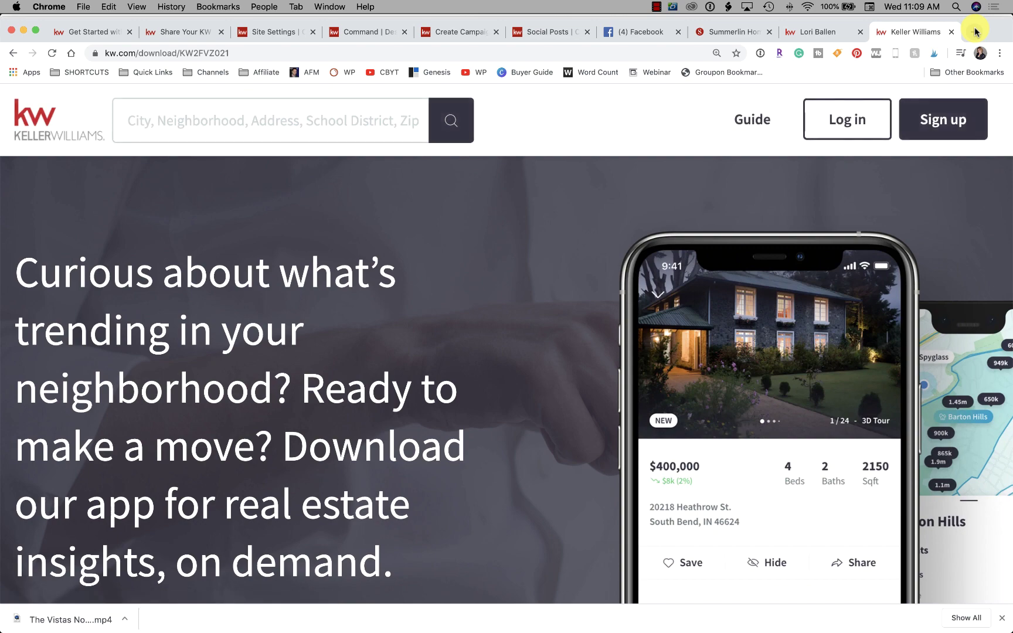
scroll(705, 234, down, 5)
scroll(705, 234, up, 2)
key(super+minus)
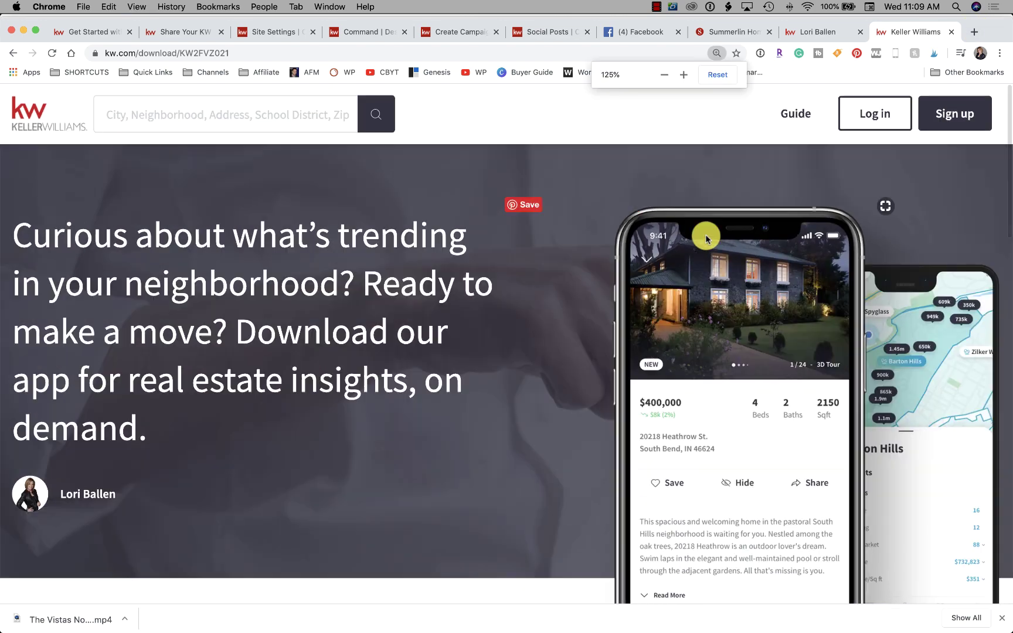
key(super+minus)
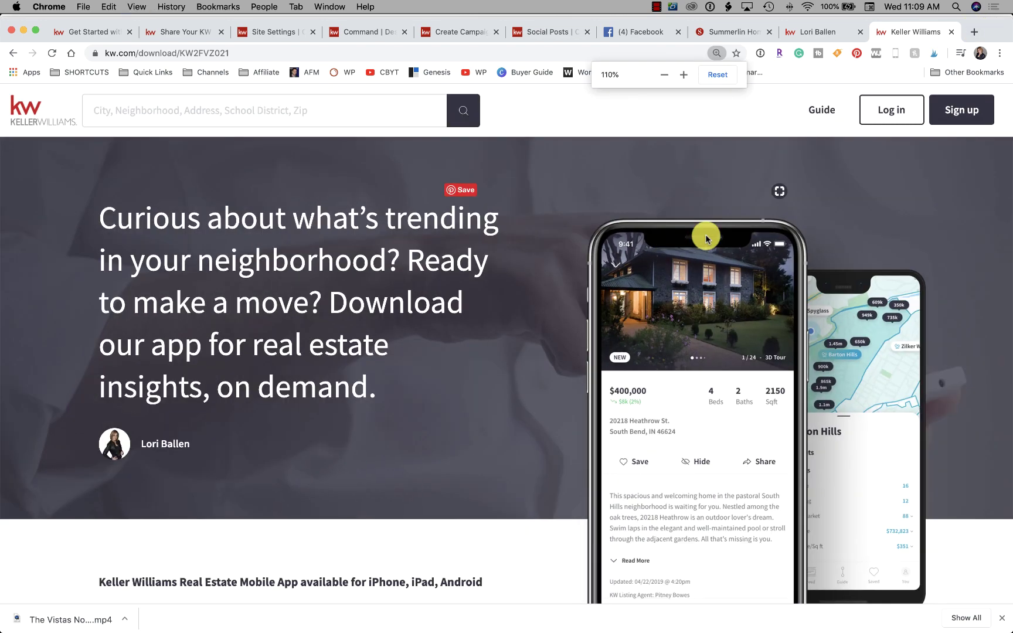
scroll(706, 238, down, 20)
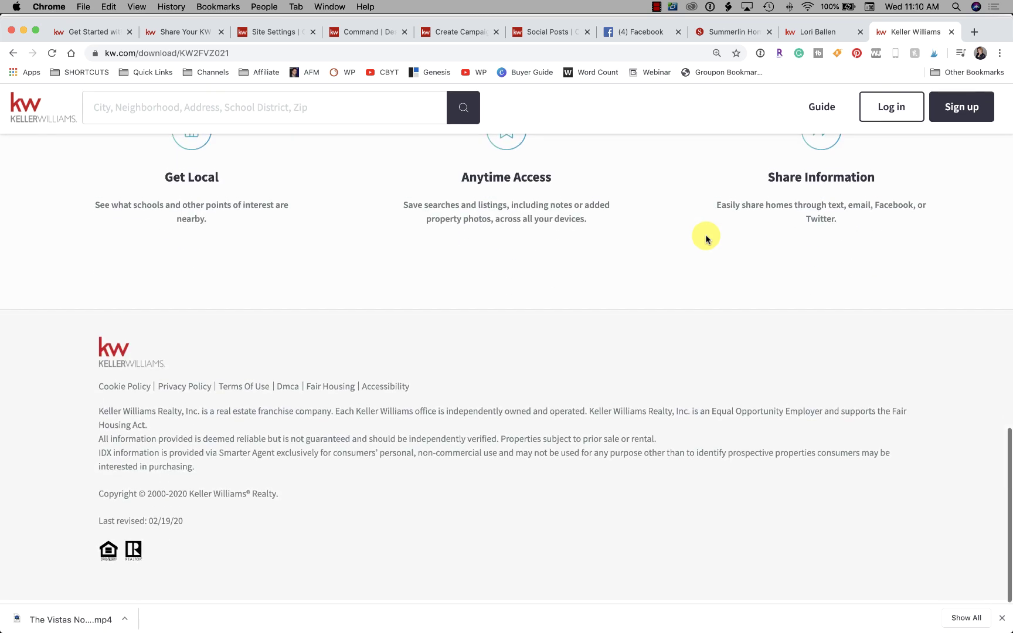
scroll(705, 236, up, 20)
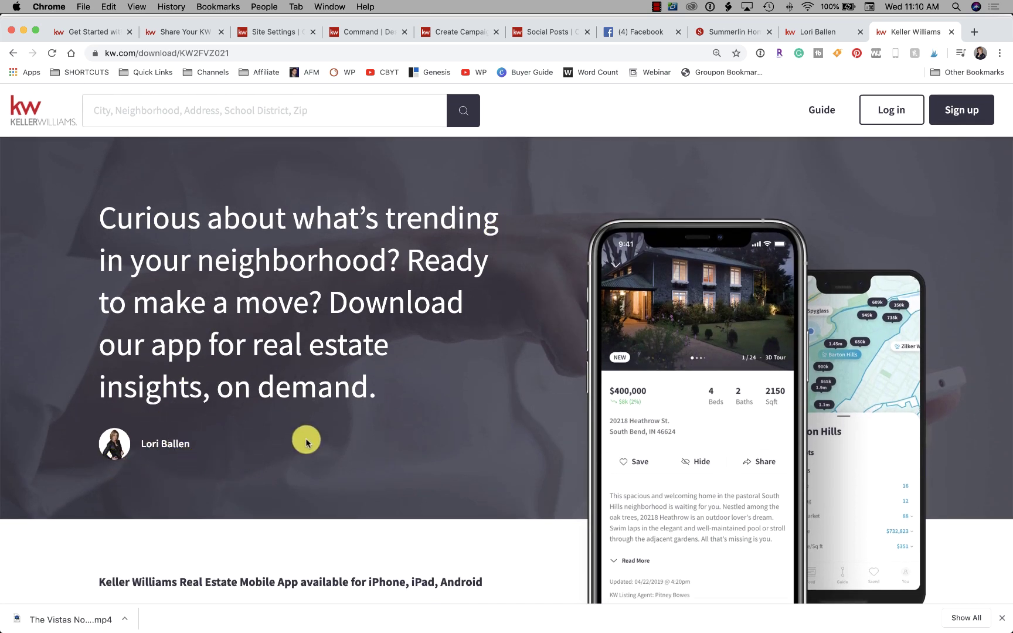
click(218, 52)
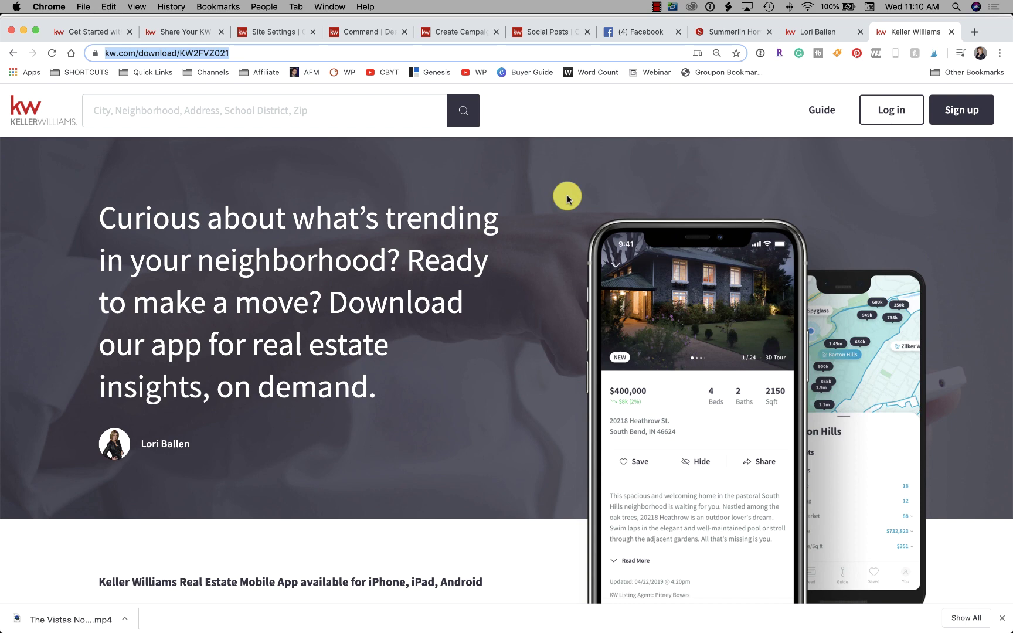
Return to the Create Campaign browser tab and expand the Facebook Ad channel options.
click(642, 32)
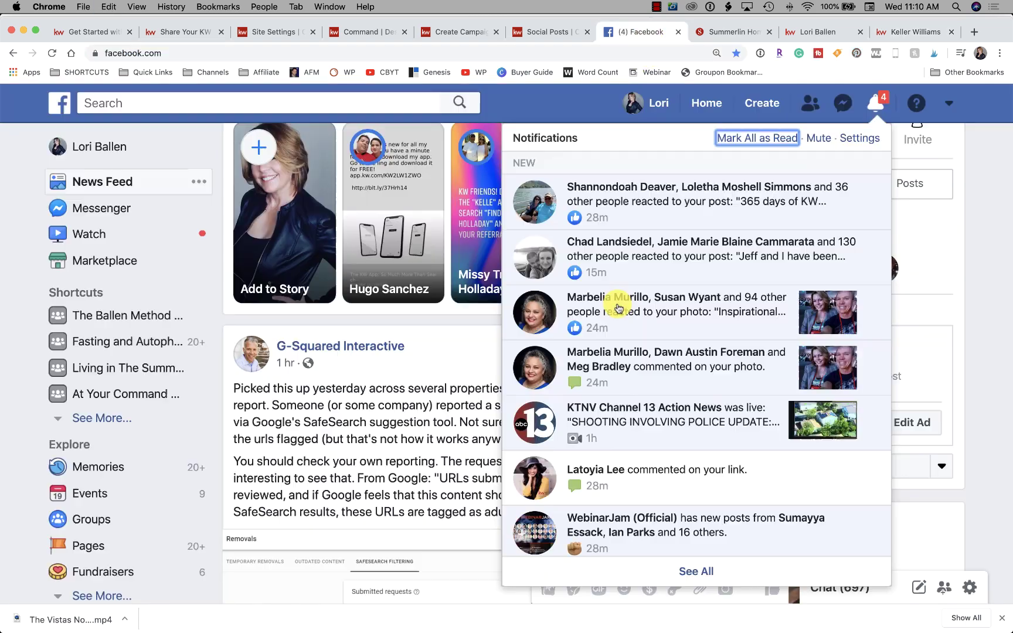
click(548, 32)
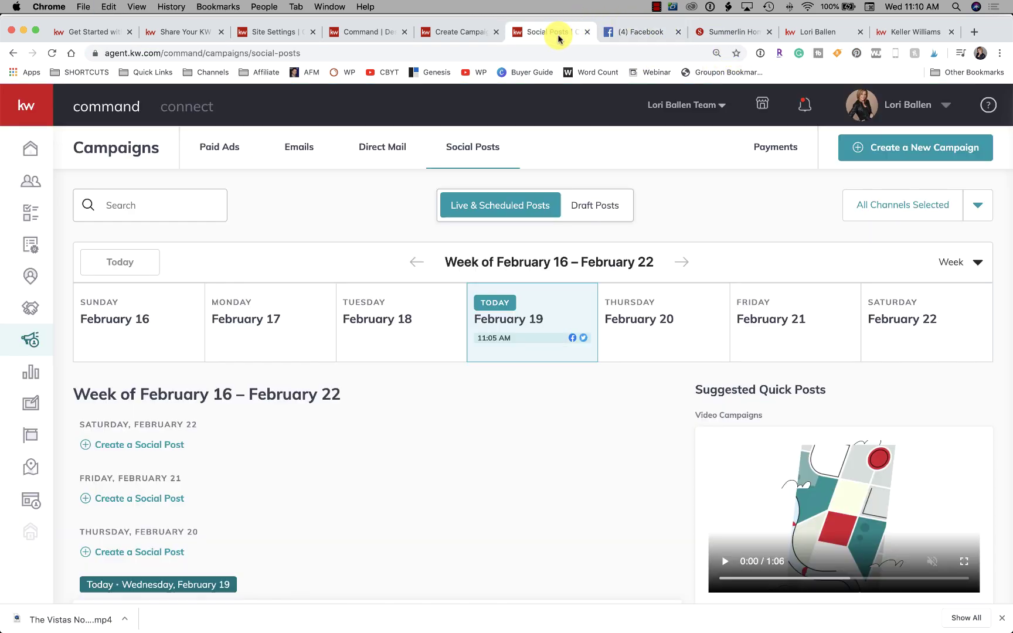
click(477, 31)
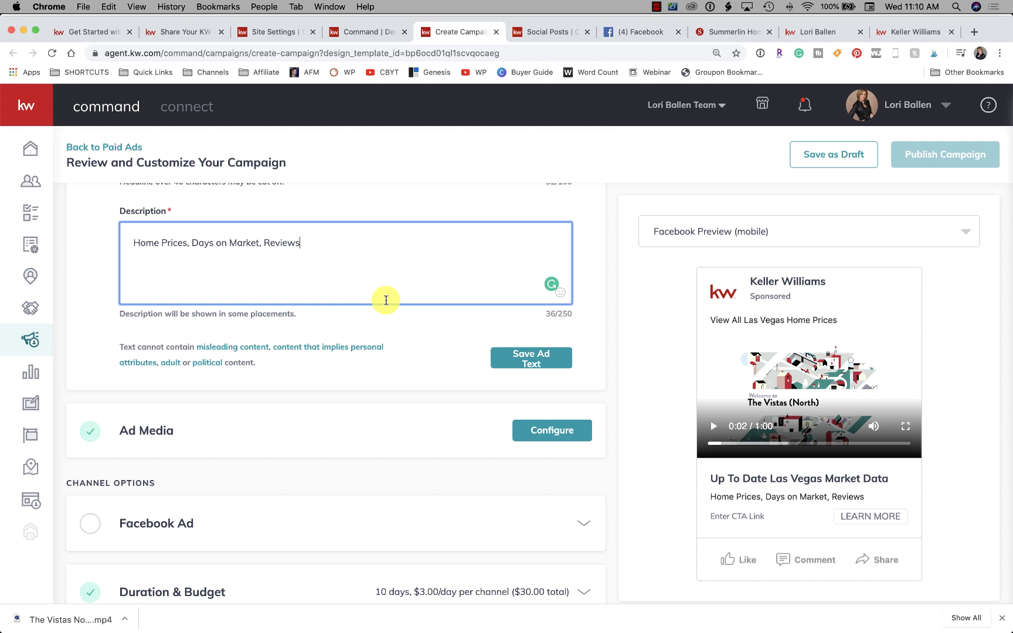
scroll(244, 402, down, 2)
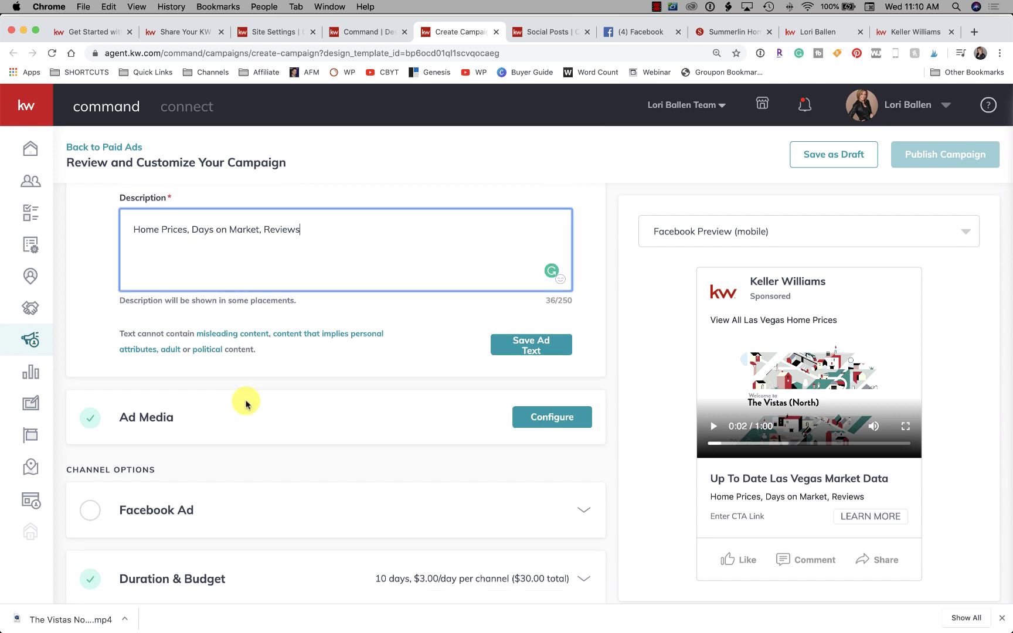
click(182, 479)
scroll(181, 469, down, 3)
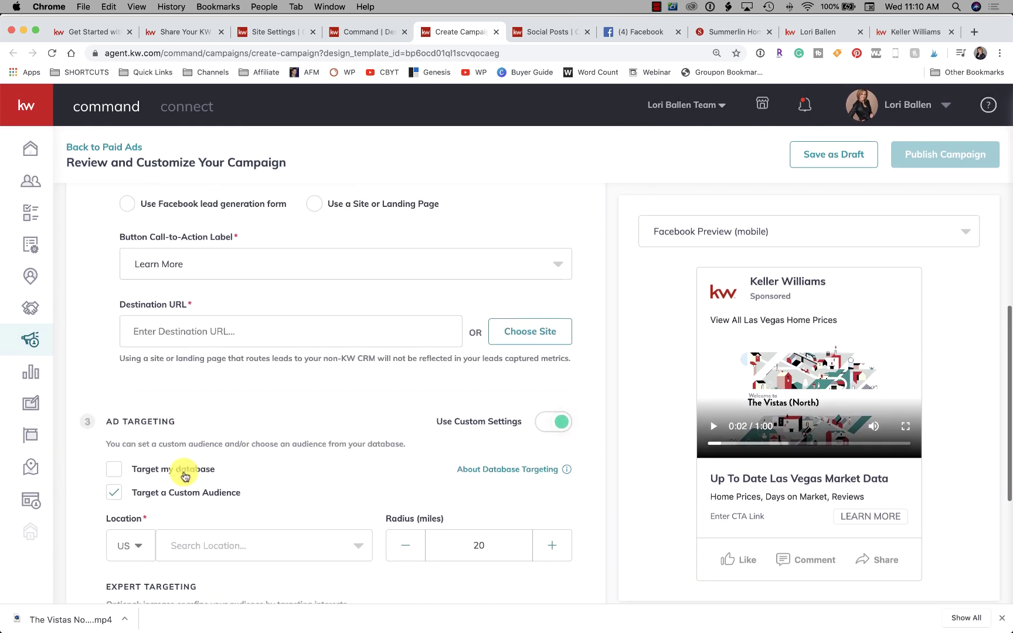
Try the Facebook lead generation form as the destination and select the Las Vegas team page as the ad's Facebook page.
scroll(182, 469, up, 3)
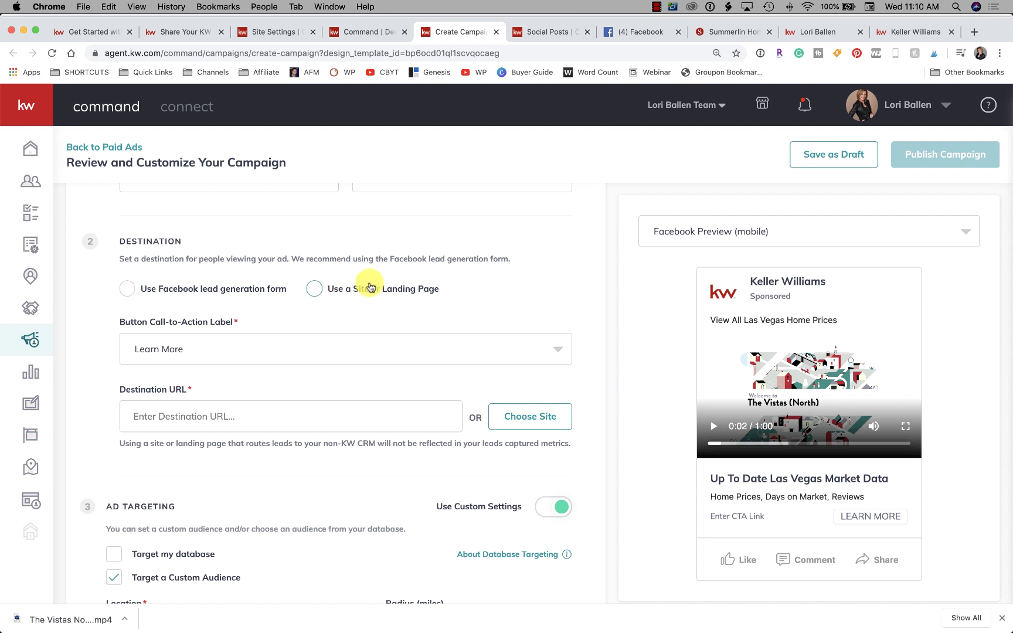
click(127, 290)
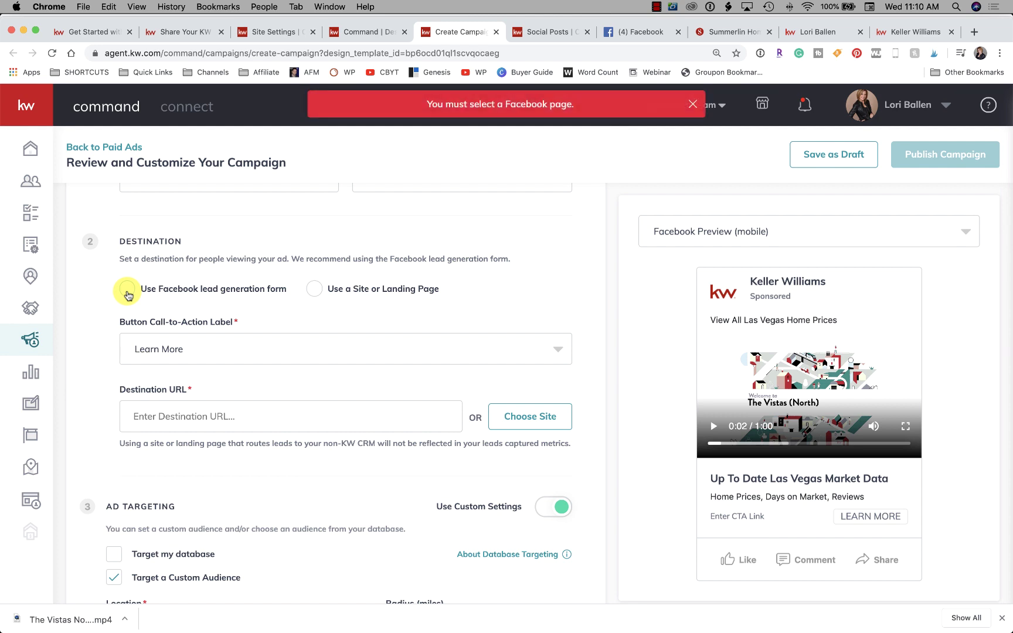
scroll(125, 289, up, 3)
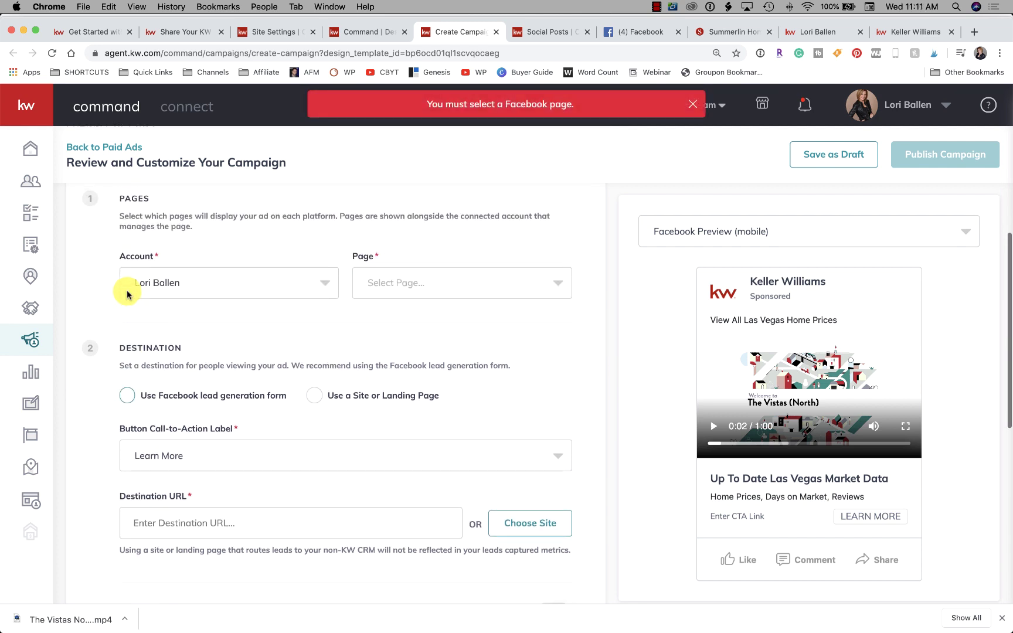
click(375, 286)
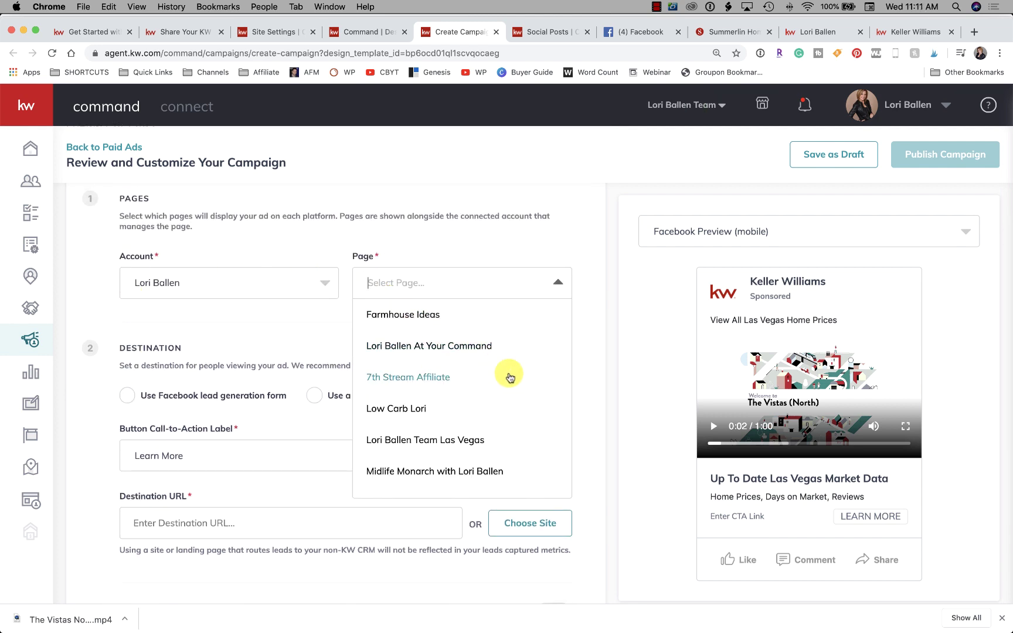
scroll(509, 378, down, 1)
scroll(510, 377, up, 1)
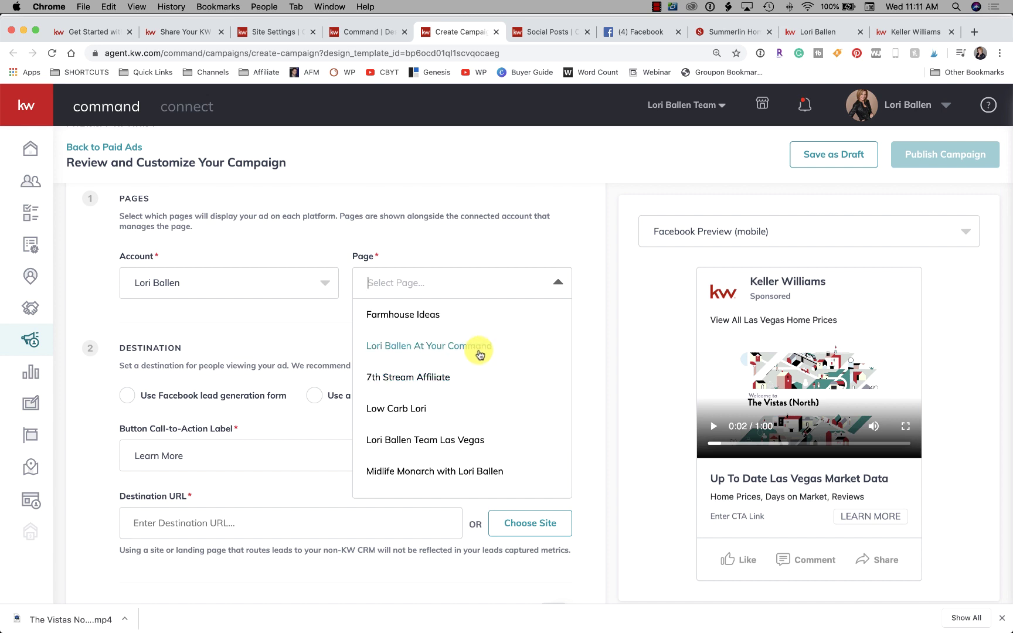
scroll(479, 355, down, 2)
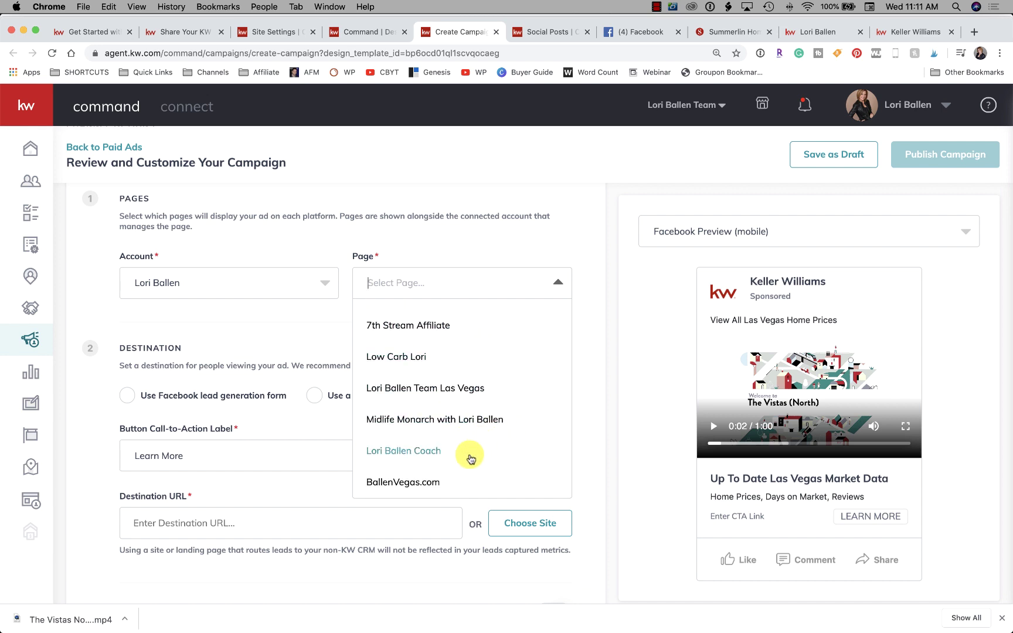
click(460, 388)
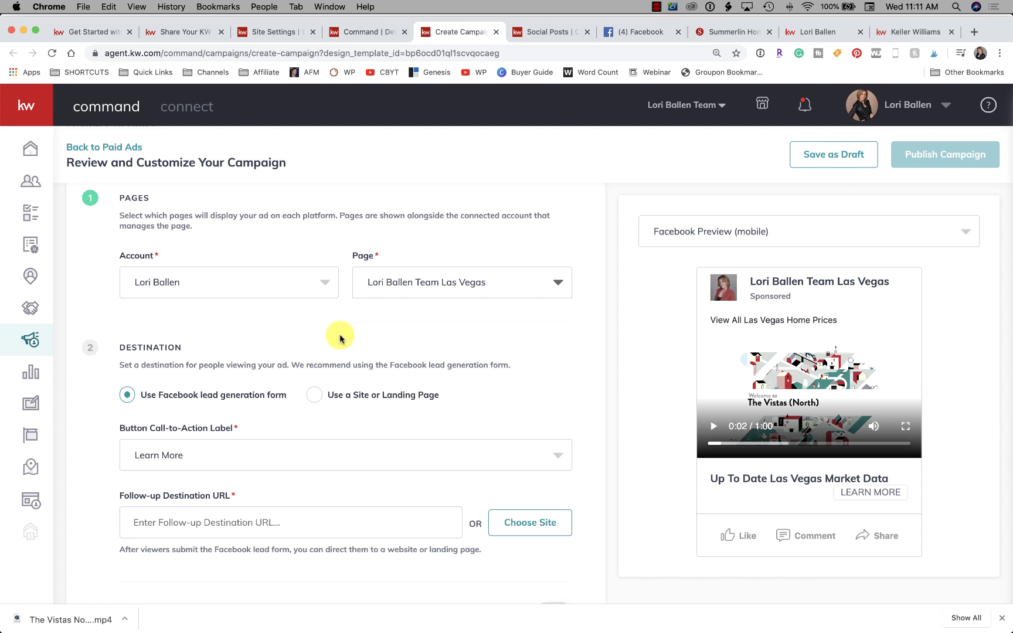
Set the ad destination to a site or landing page and the button call-to-action label to Sign Up.
scroll(313, 370, down, 1)
click(317, 381)
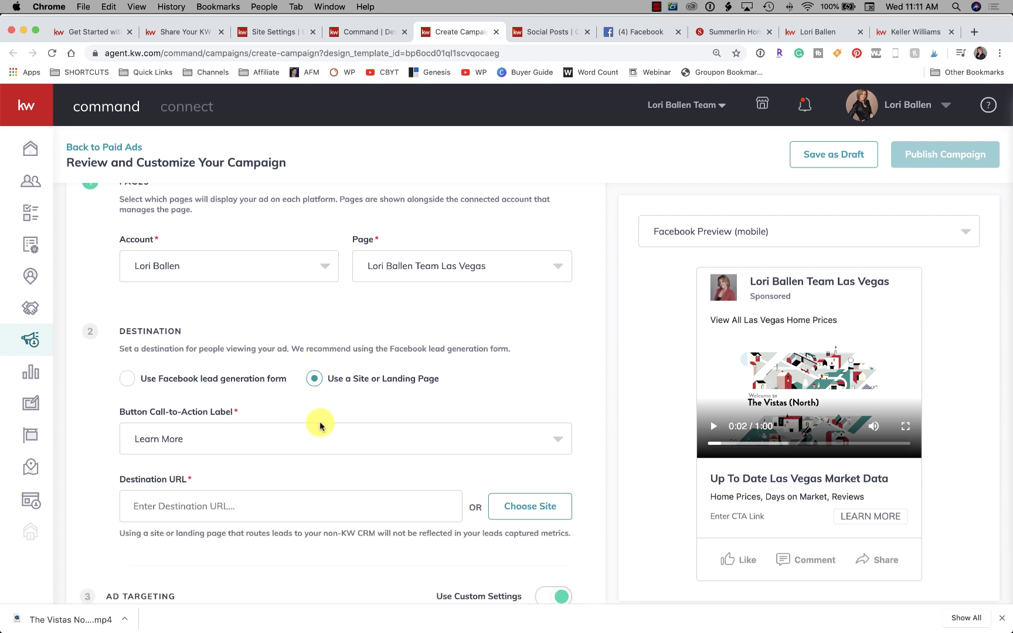
scroll(382, 416, down, 3)
scroll(382, 417, down, 2)
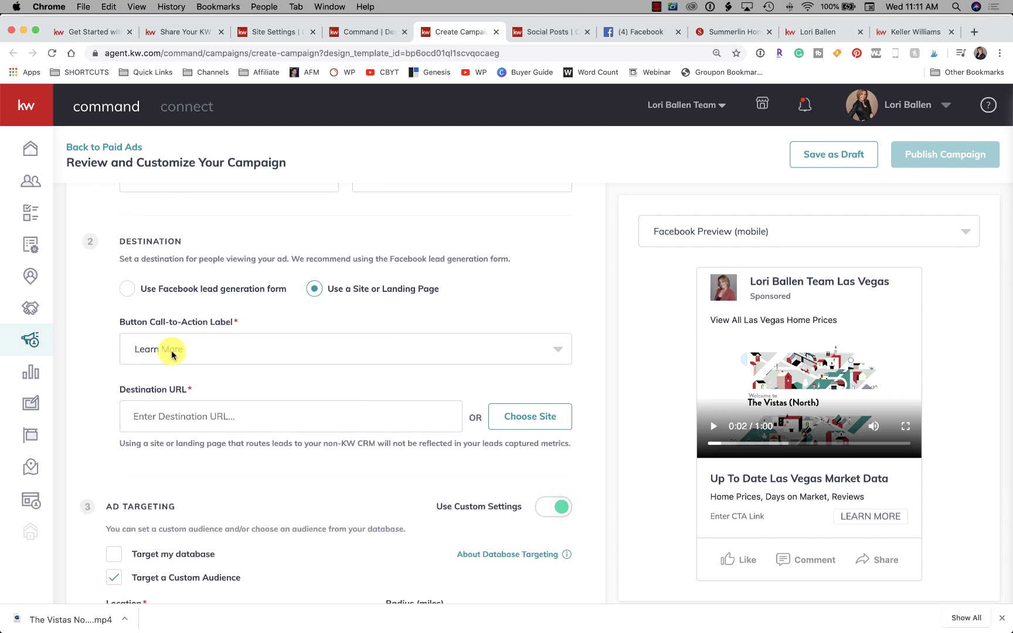
click(201, 355)
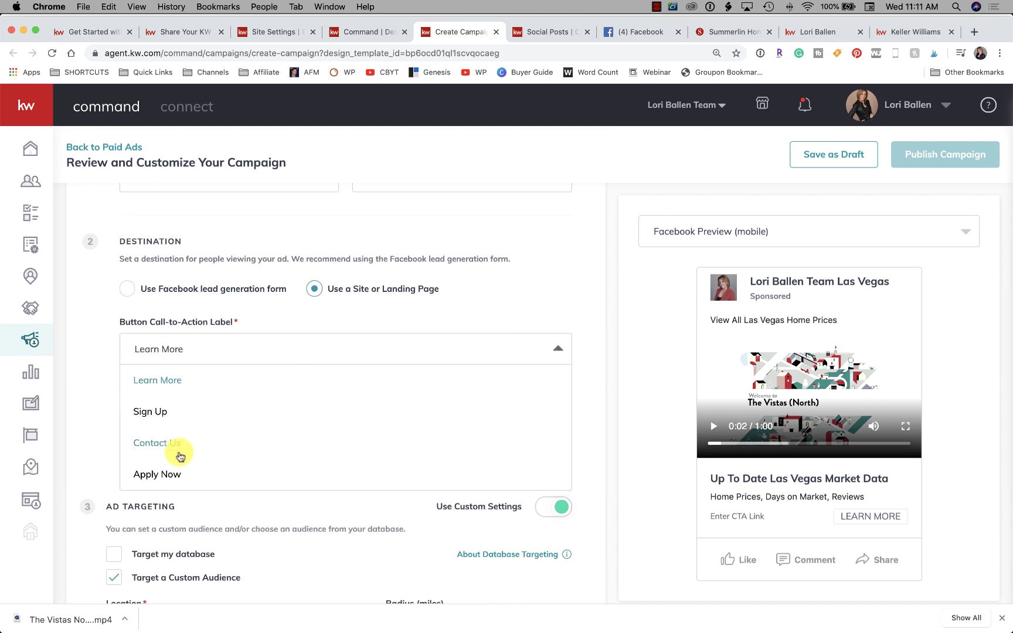
click(99, 396)
click(212, 362)
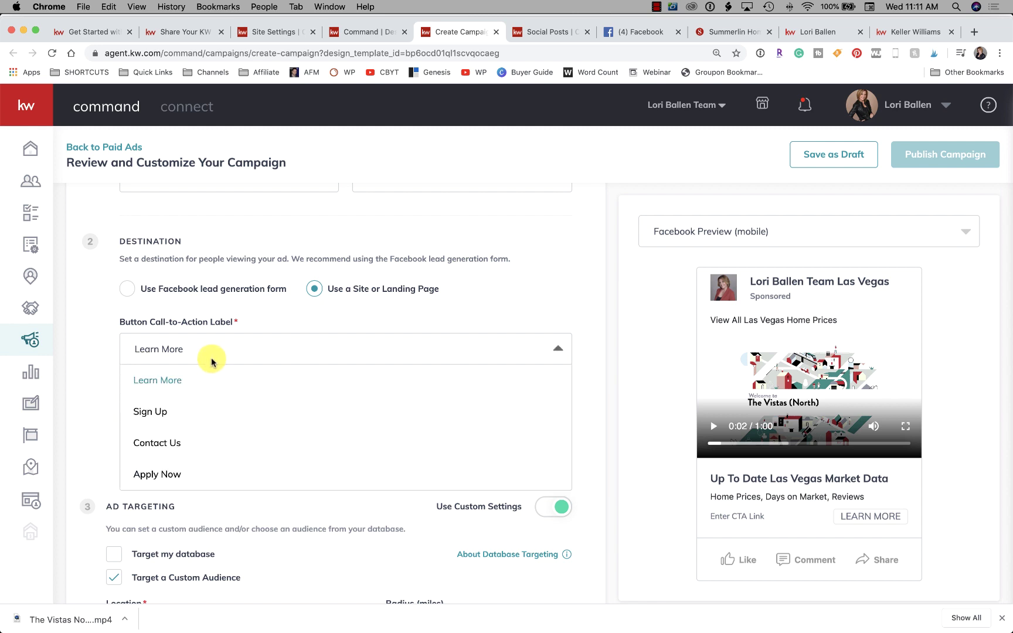
click(162, 413)
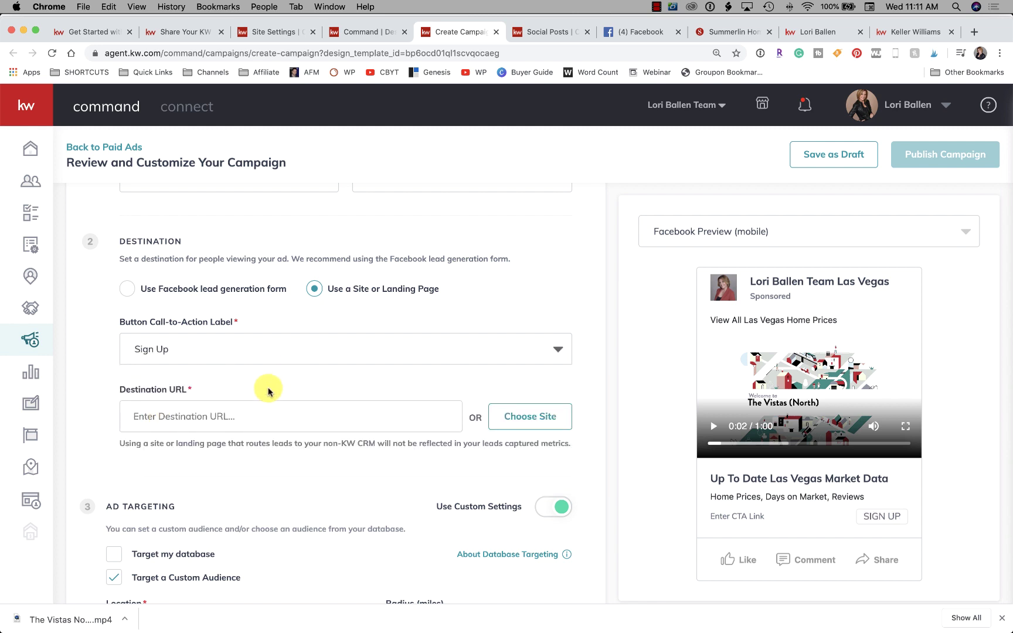
Fill in the destination URL with the Download My App link from the list of available sites.
click(205, 420)
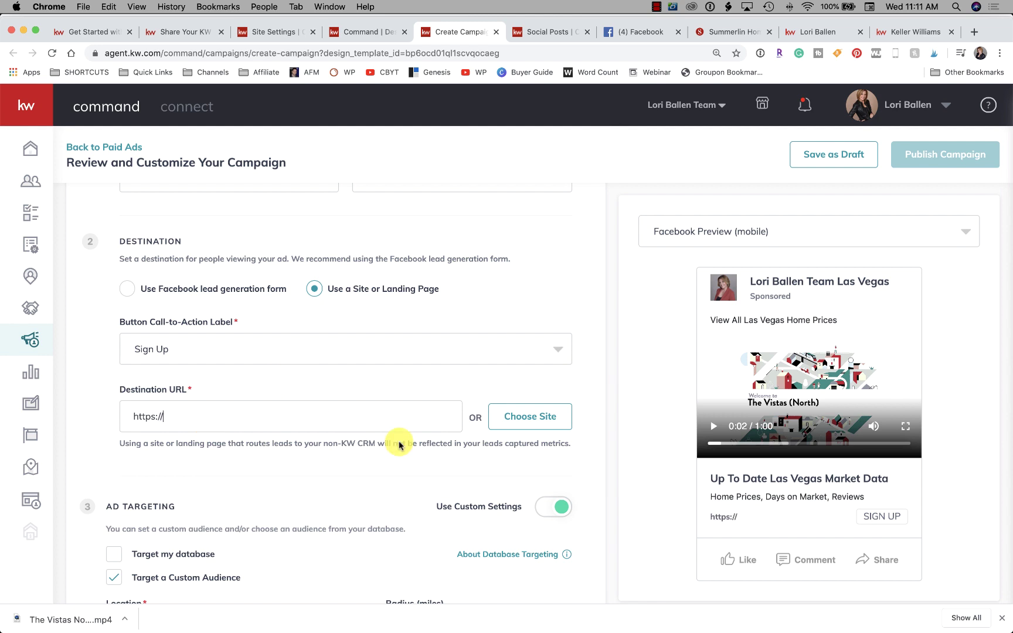
click(532, 423)
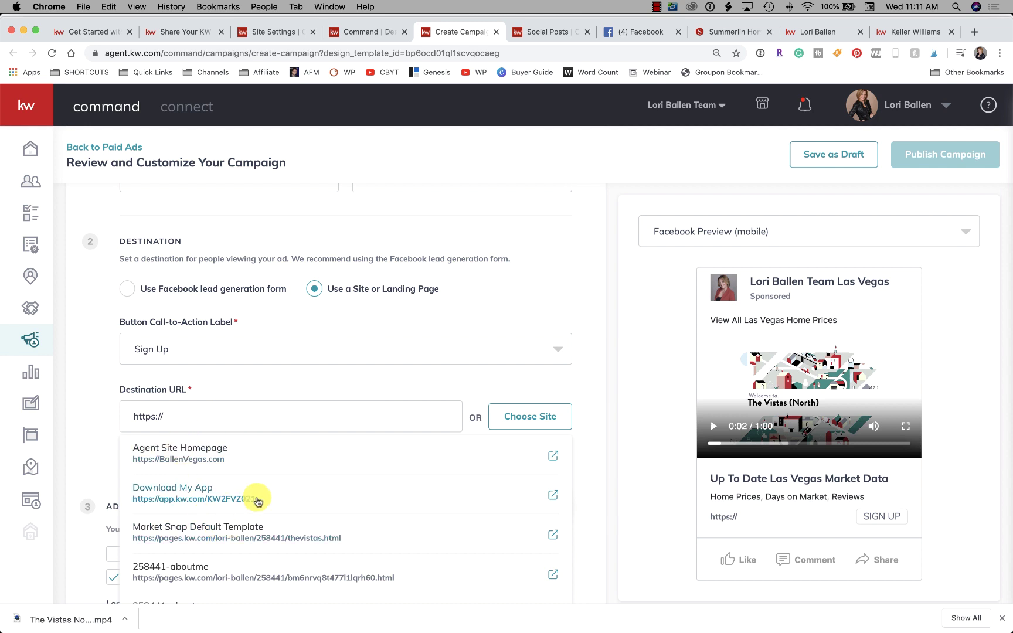
click(228, 500)
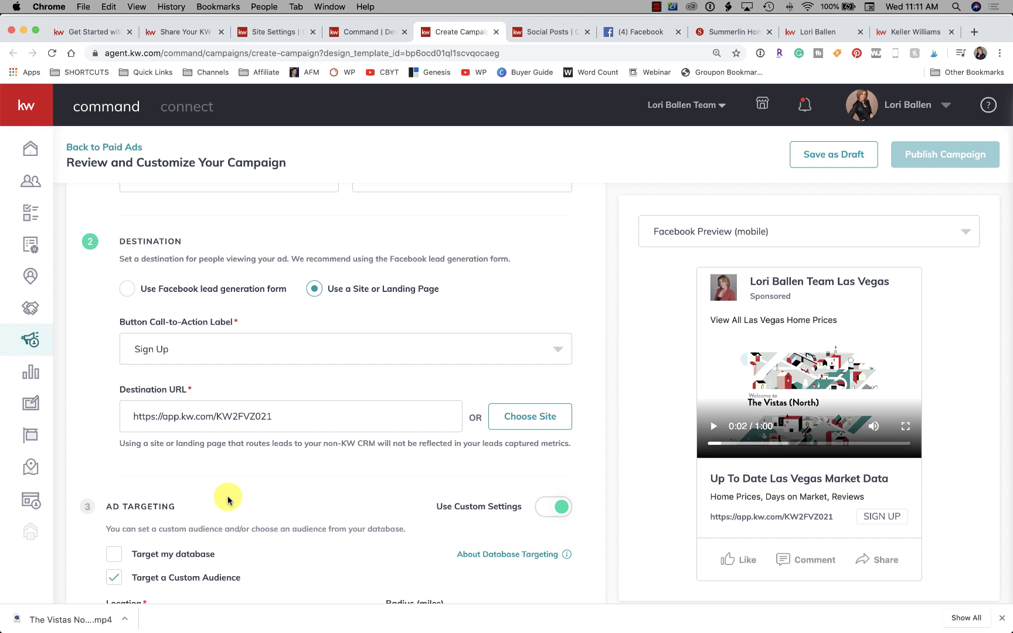
Target the custom audience at Las Vegas, Nevada with a radius of 15 miles.
scroll(228, 500, down, 5)
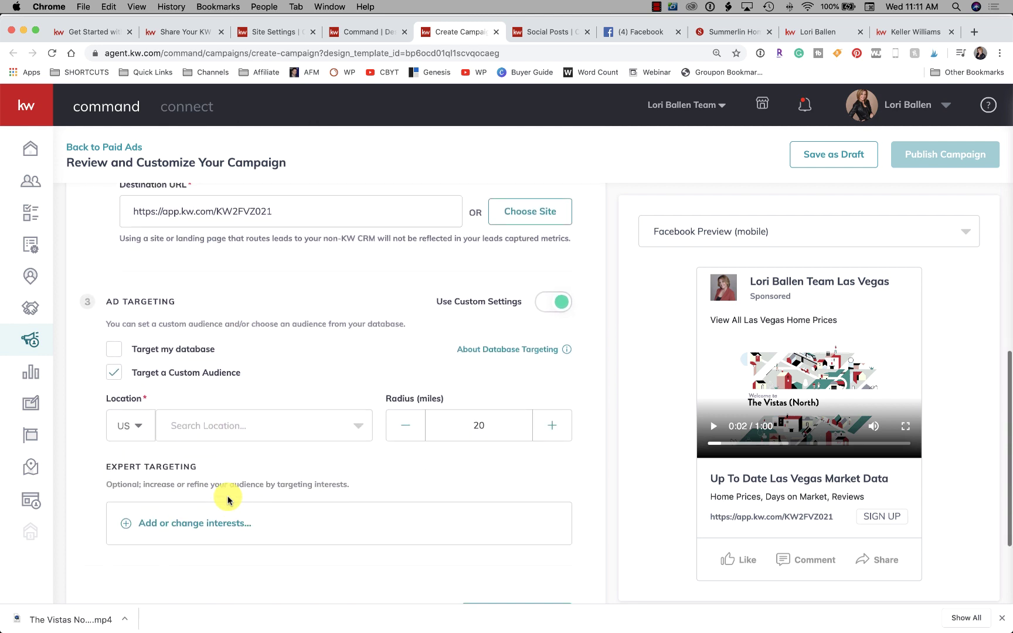
click(258, 420)
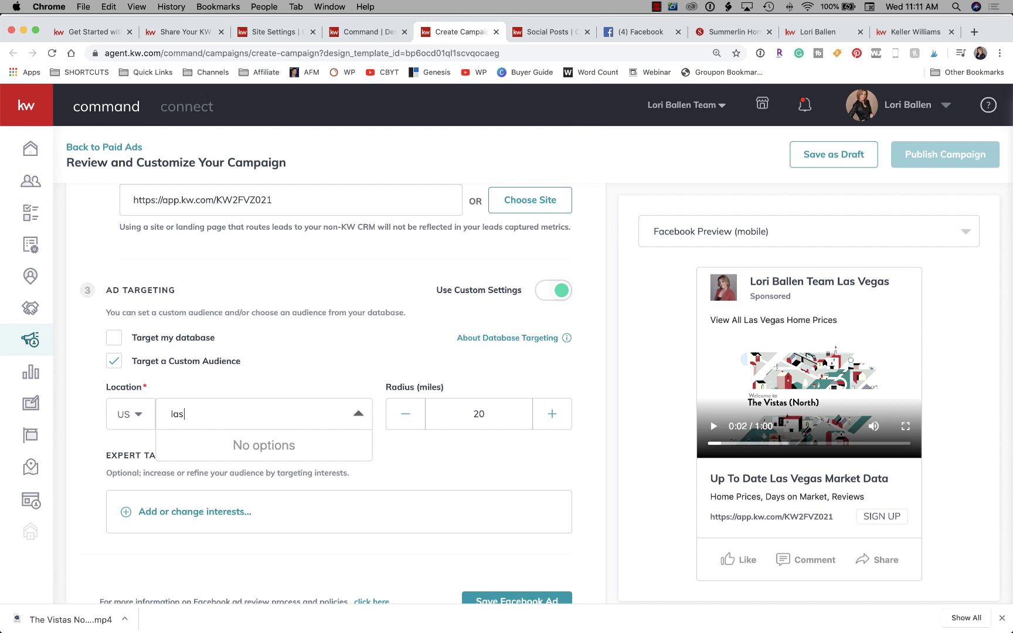
text(las vegas)
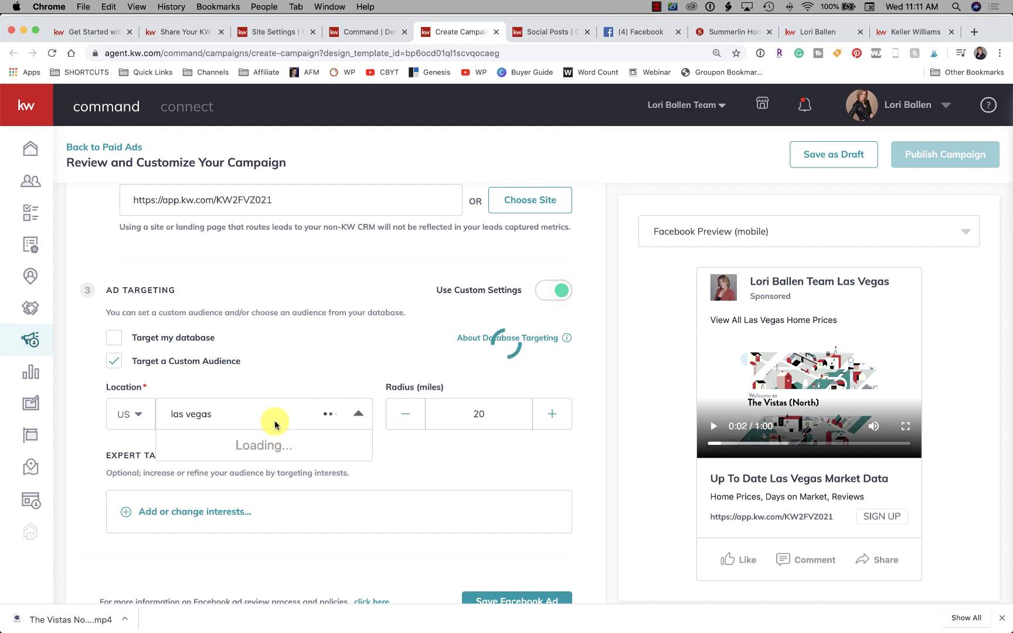
click(251, 445)
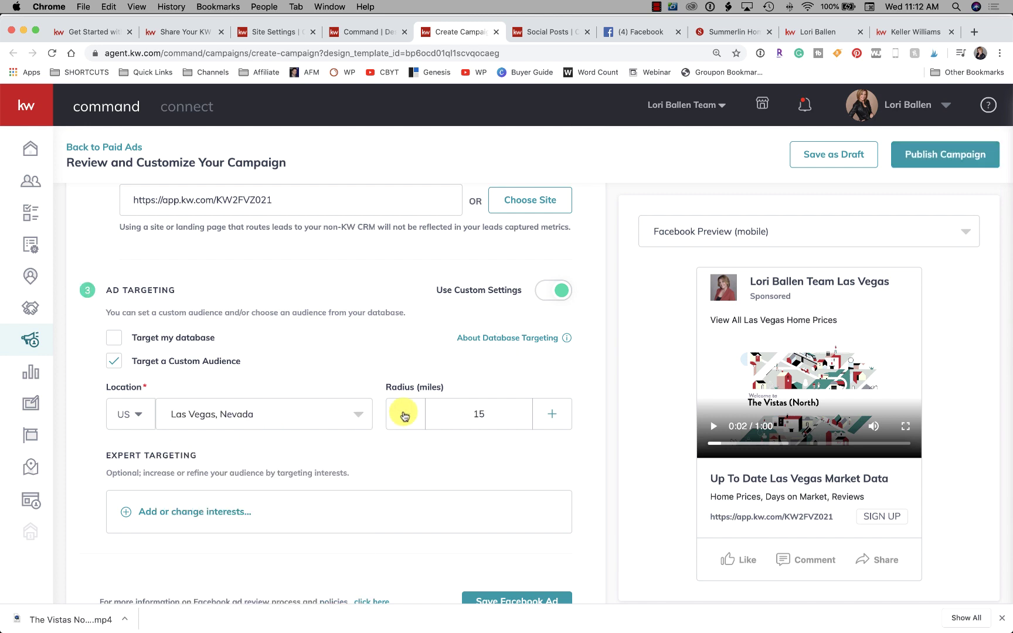
Browse the available interests in the Facebook ad's expert targeting and close the list without selecting any.
scroll(404, 415, down, 3)
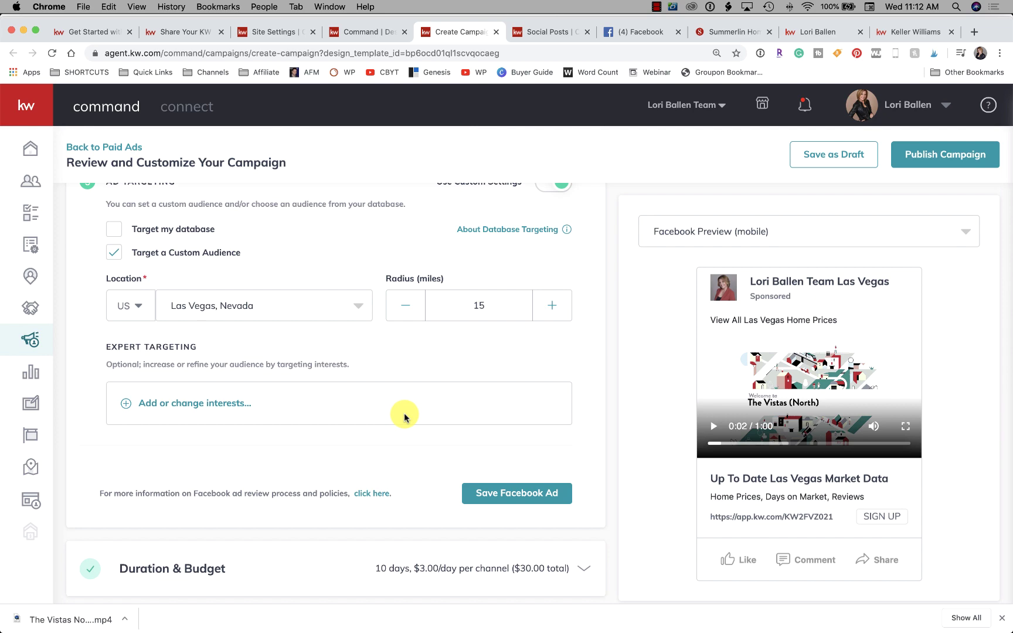
scroll(404, 415, down, 1)
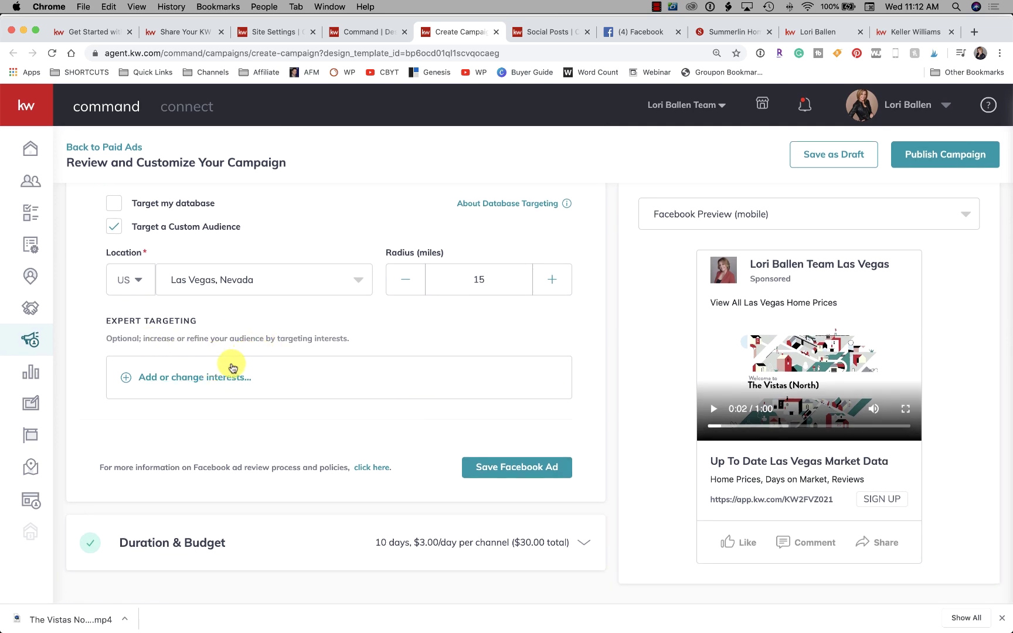
click(214, 379)
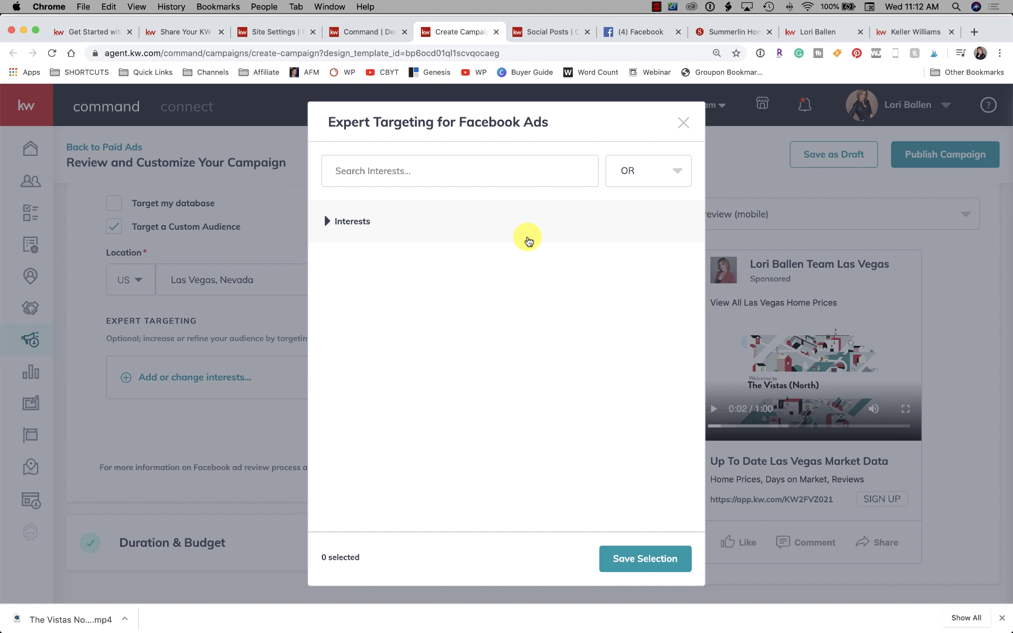
click(345, 221)
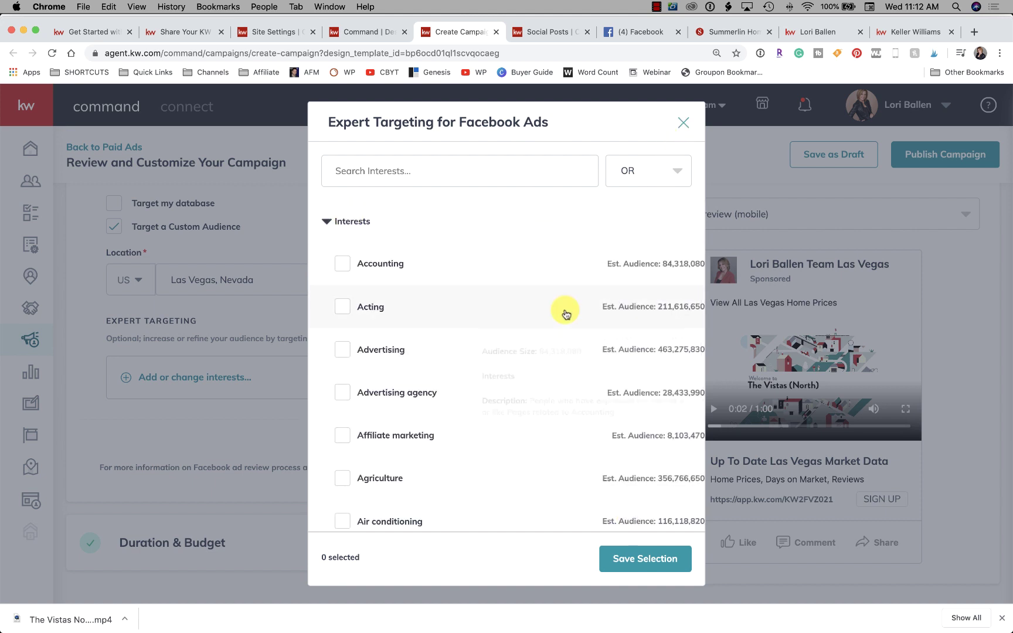
scroll(579, 321, down, 5)
scroll(579, 321, down, 3)
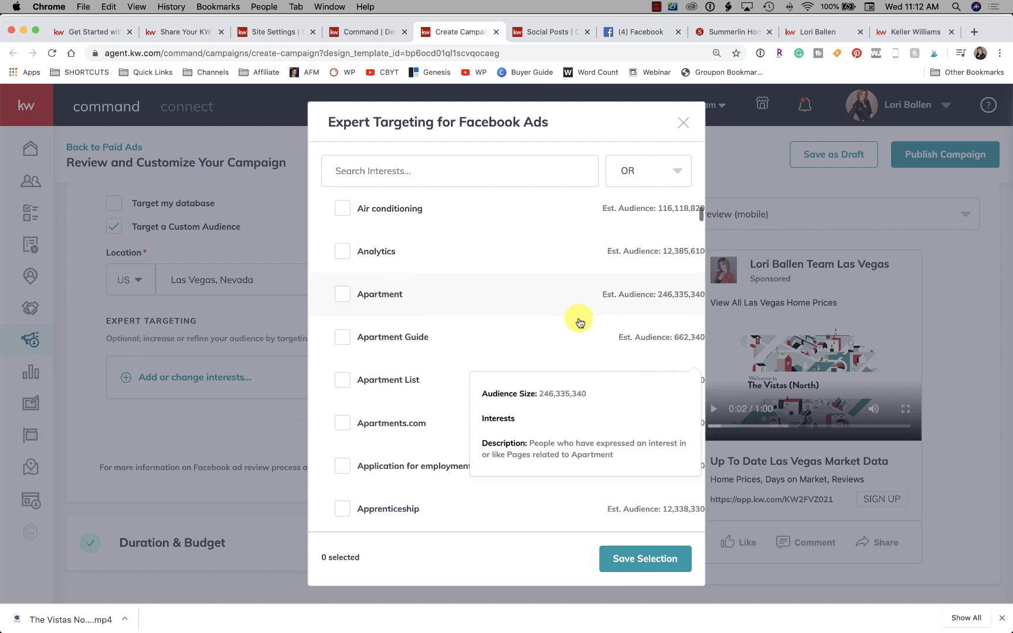
scroll(579, 322, down, 1)
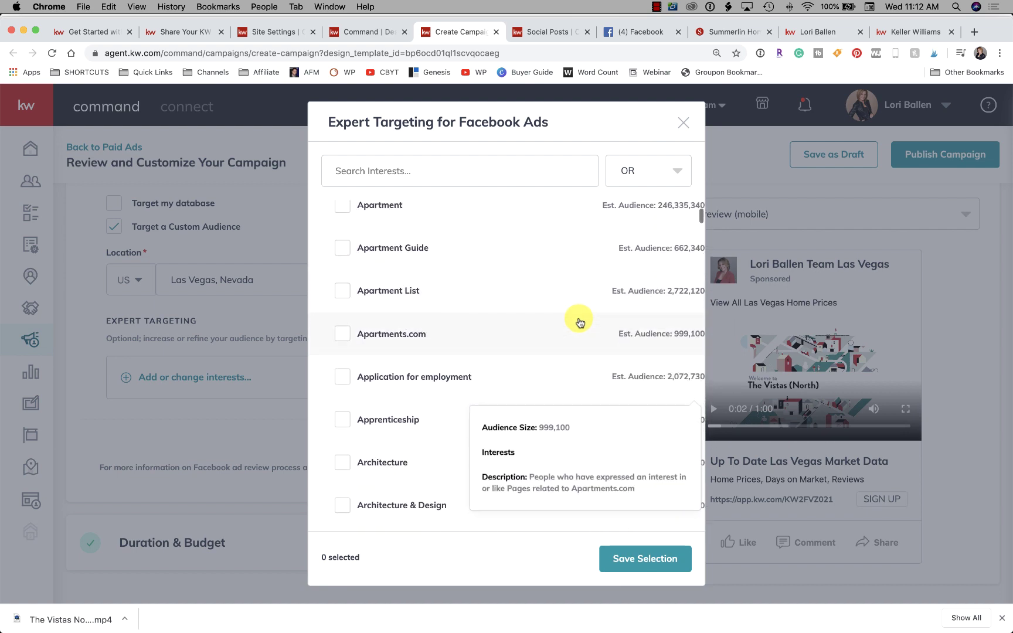
scroll(579, 322, down, 1)
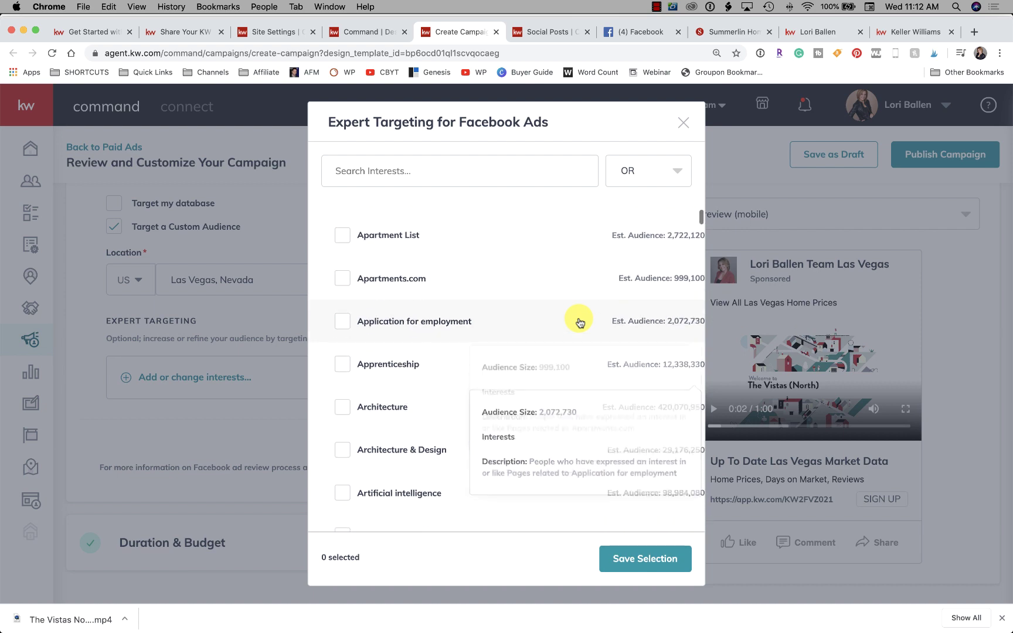
scroll(579, 323, up, 1)
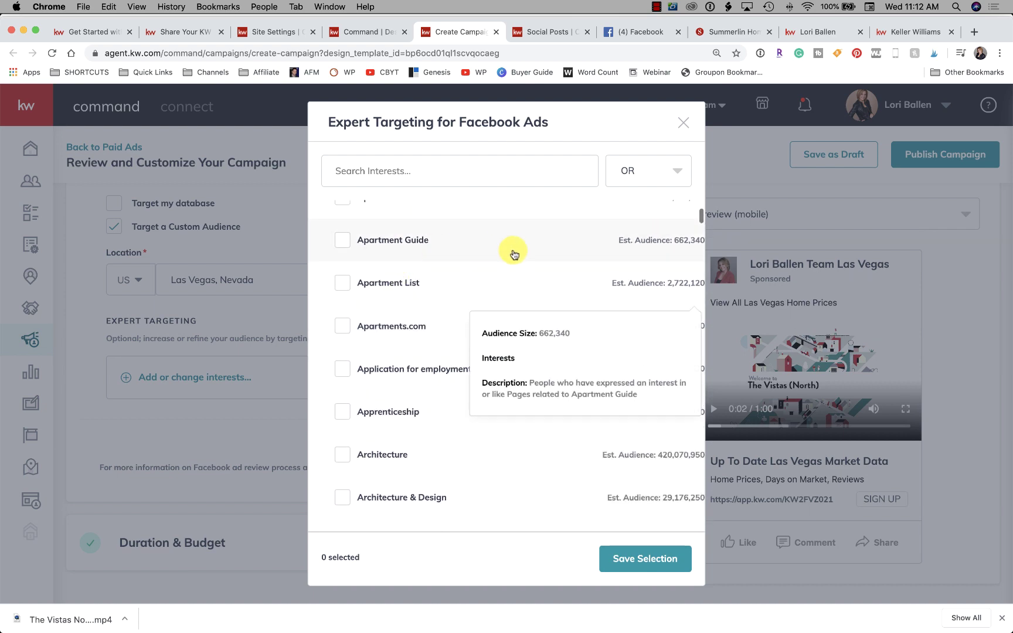
scroll(506, 324, down, 2)
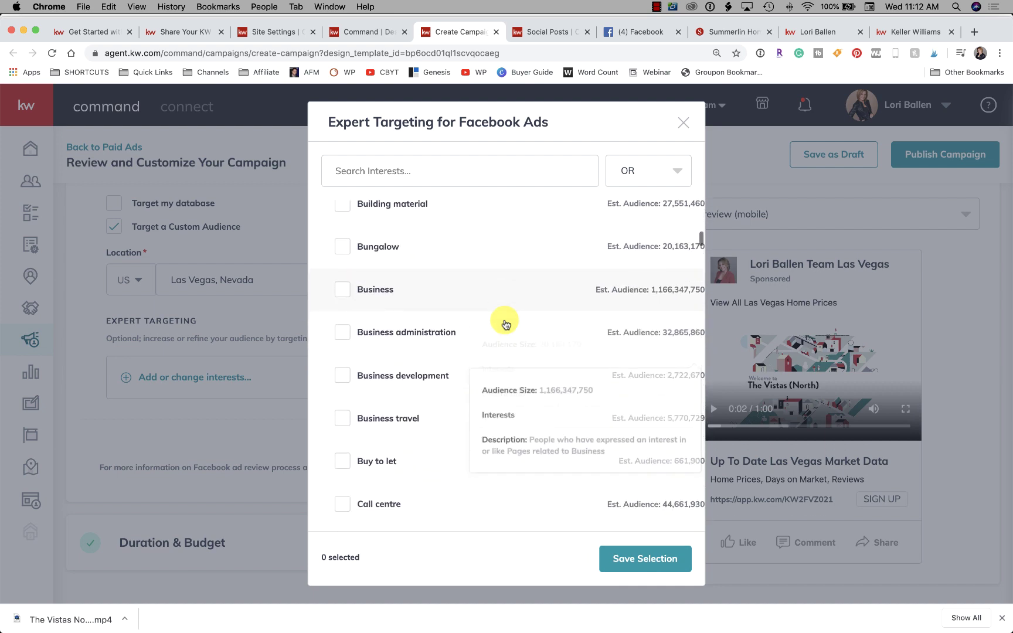
scroll(505, 324, down, 2)
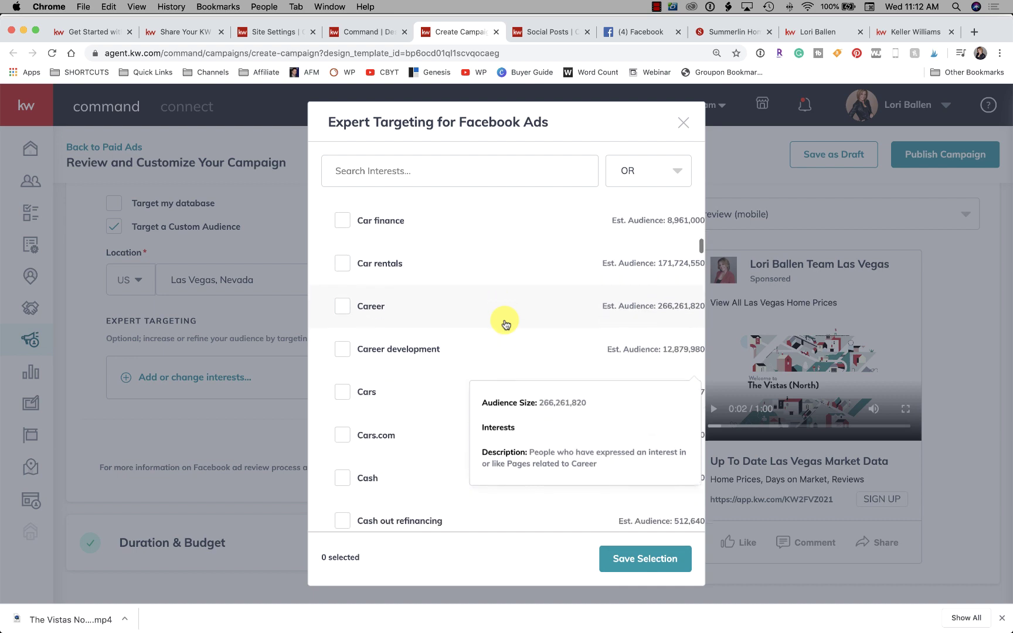
scroll(505, 324, down, 3)
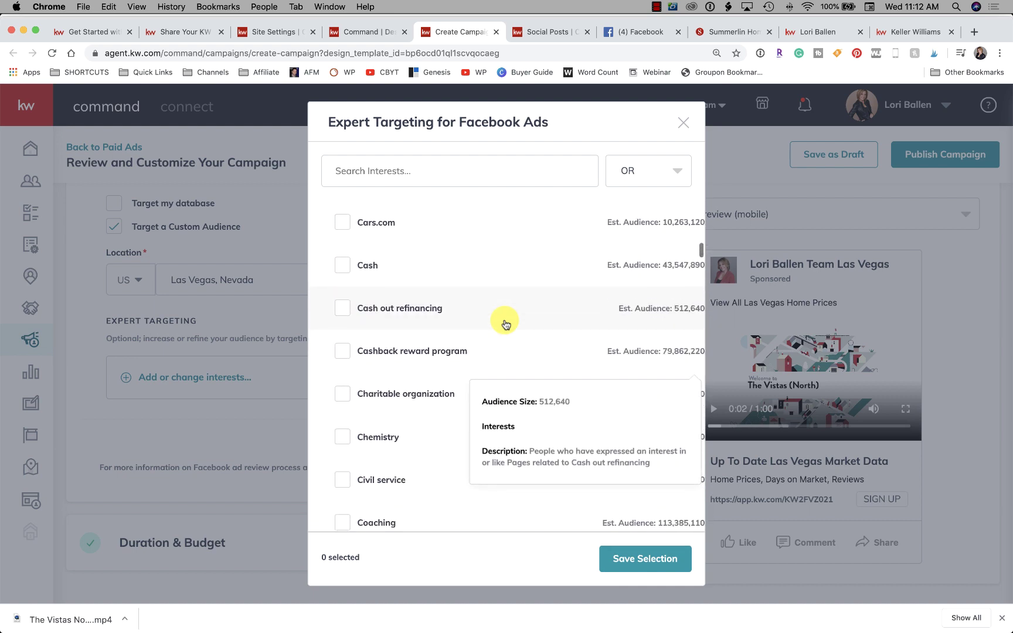
scroll(505, 324, down, 15)
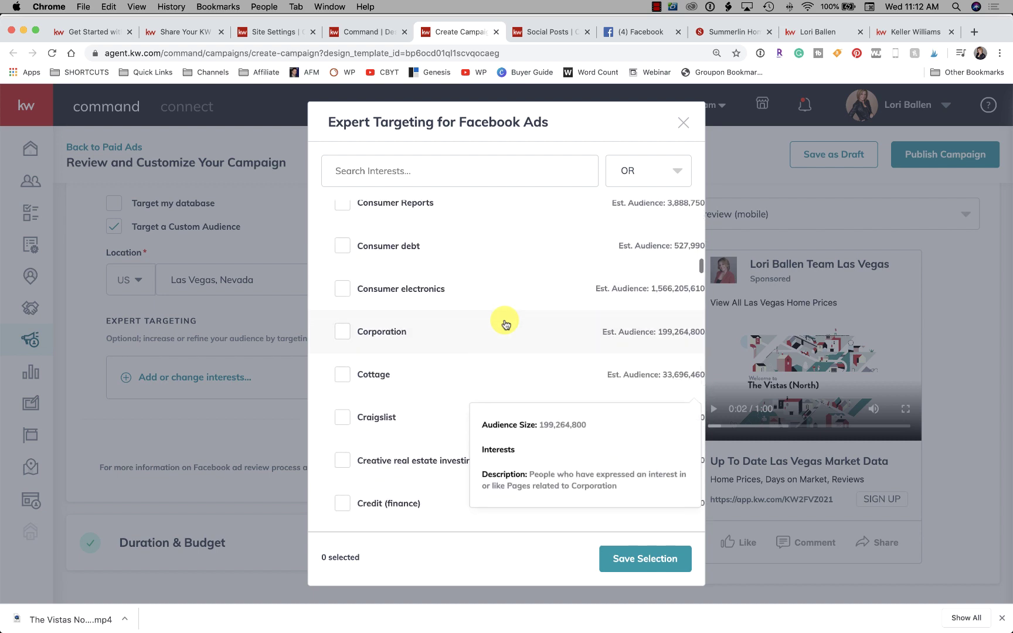
scroll(384, 418, down, 2)
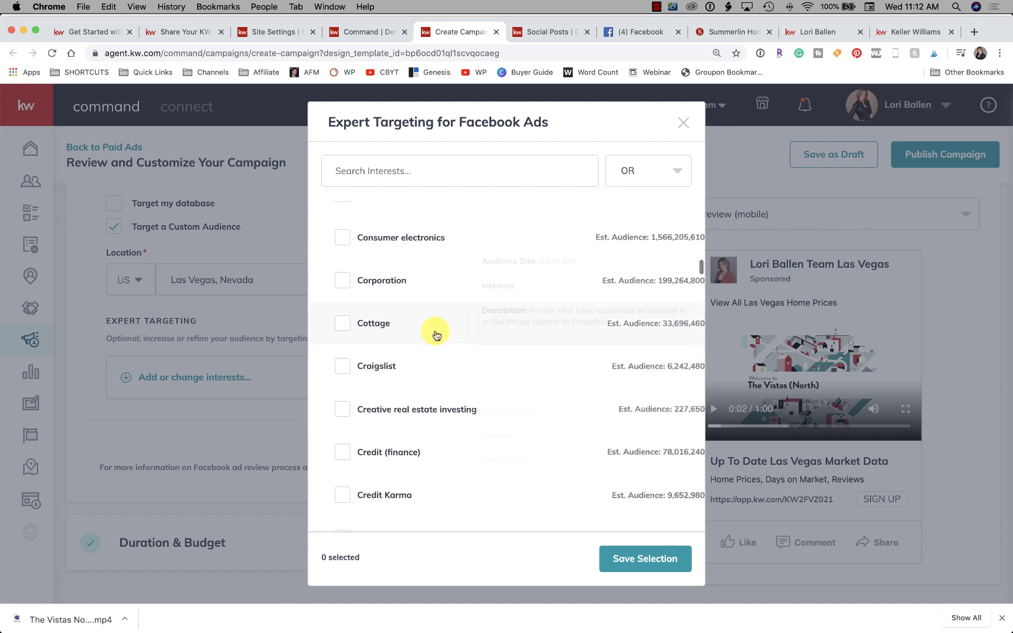
click(685, 122)
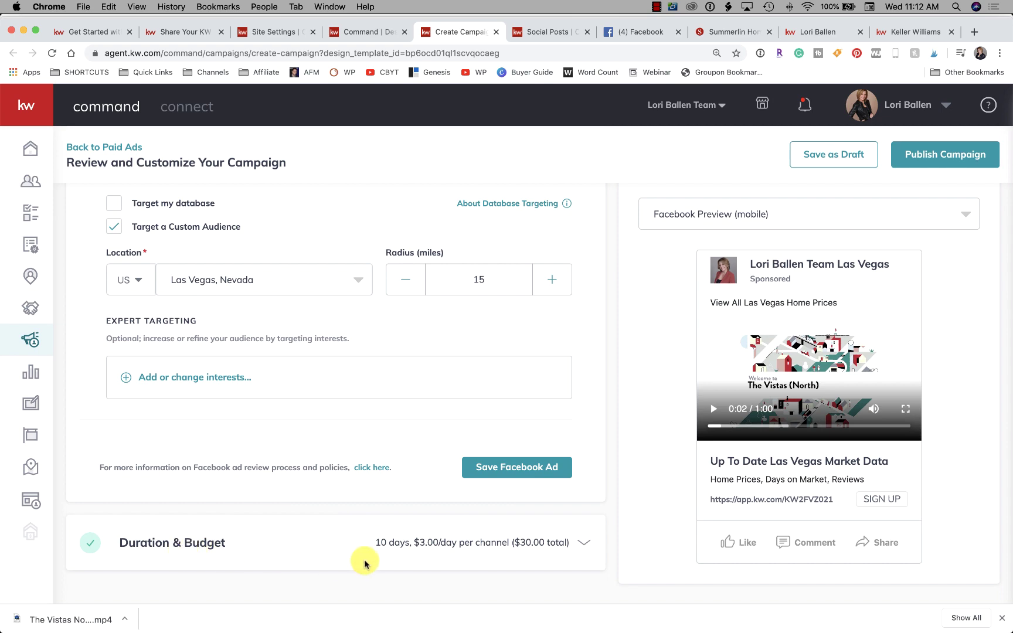
Set the total campaign budget to $50 and save the duration and budget settings.
click(557, 545)
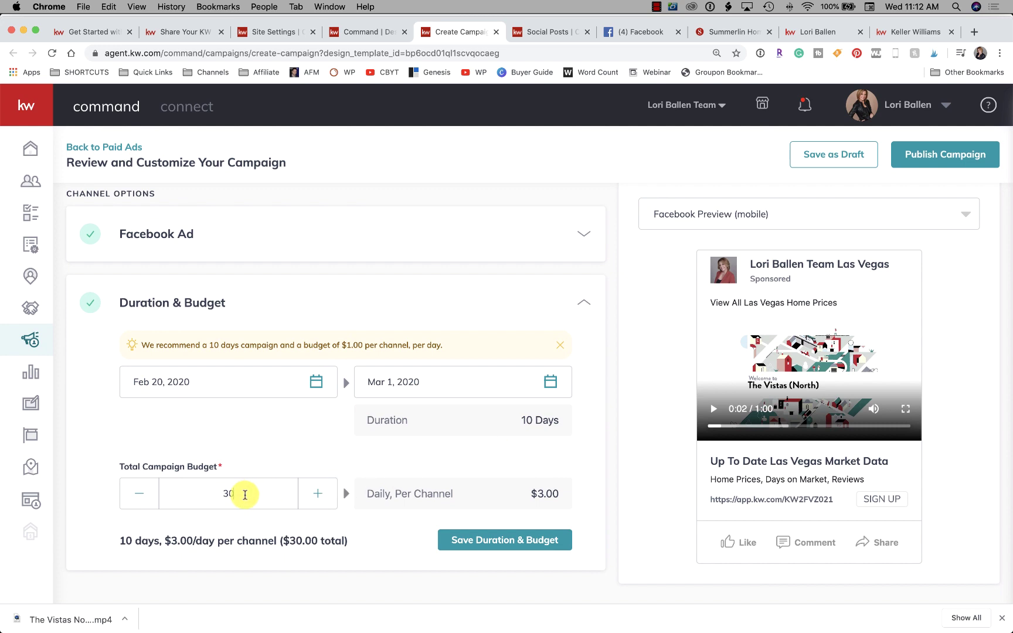
drag(243, 492, 192, 491)
text(50)
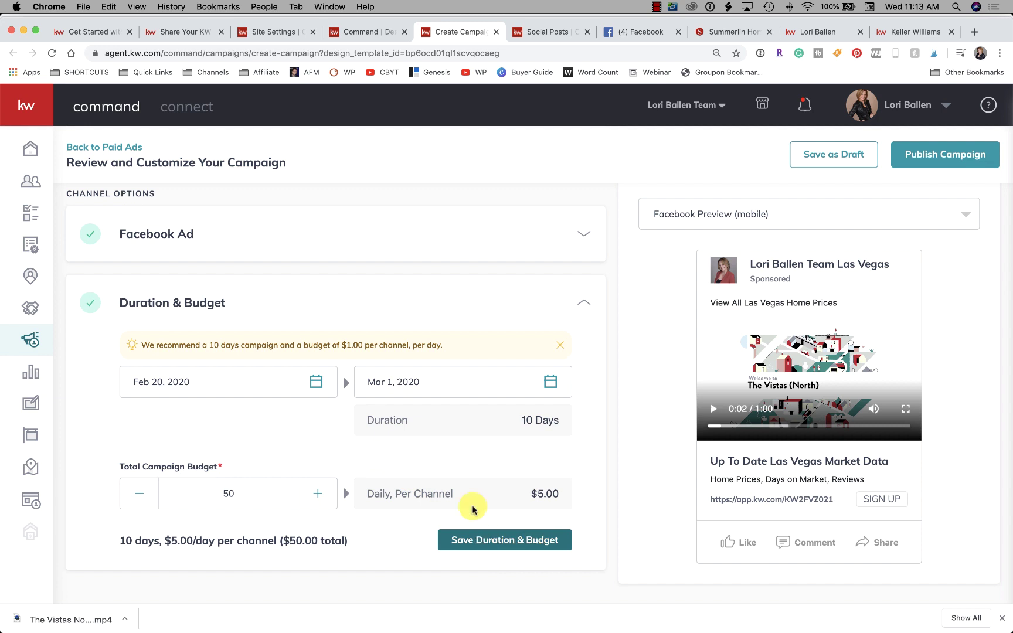
click(531, 545)
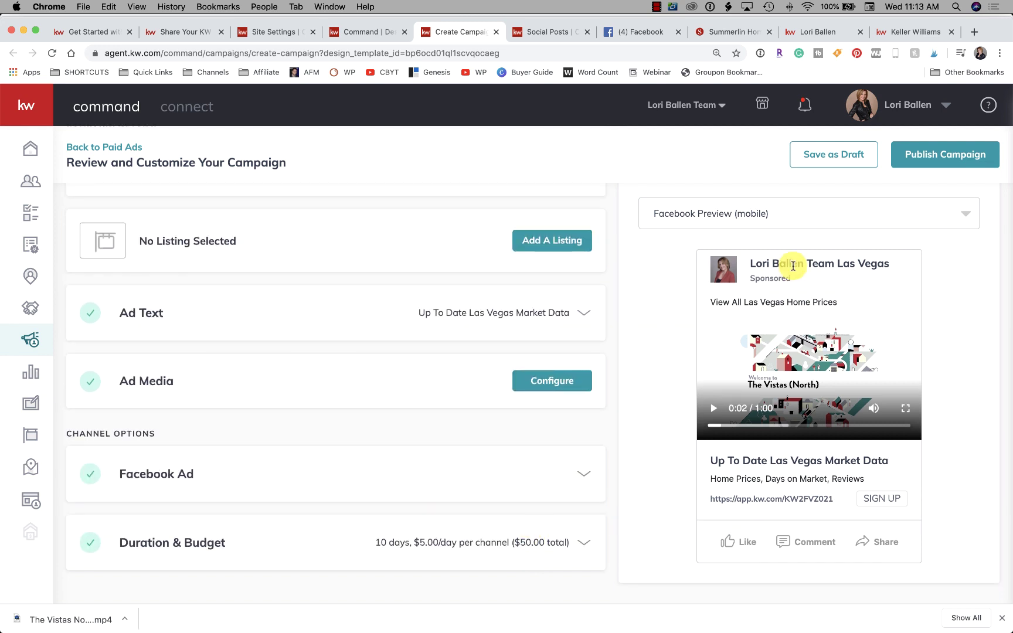
Publish the campaign and create it with the saved Visa payment profile.
click(945, 159)
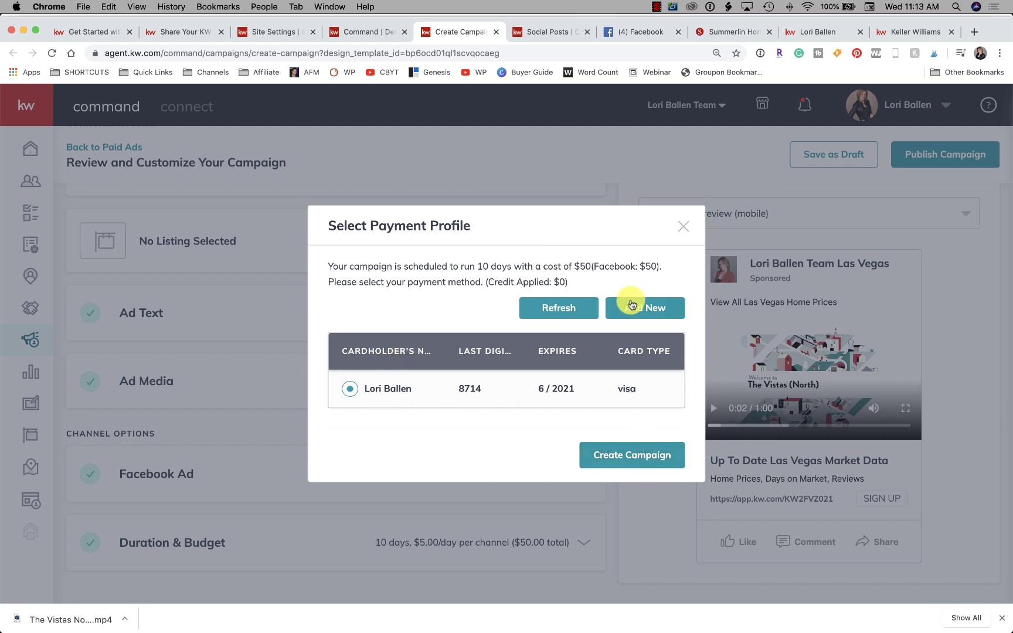
click(642, 455)
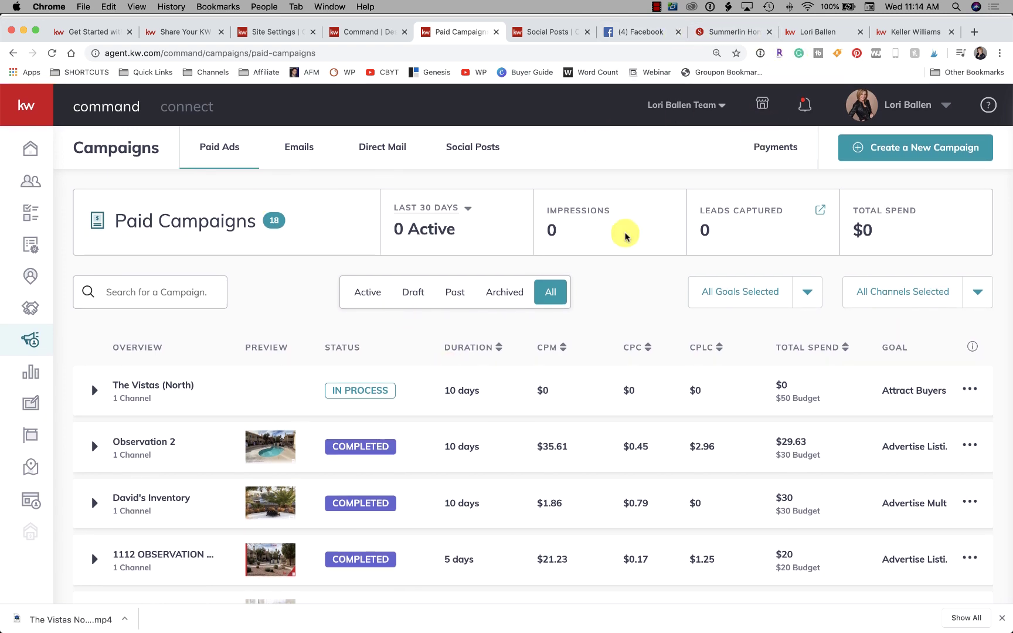
scroll(626, 233, down, 3)
scroll(626, 234, up, 3)
scroll(703, 216, down, 1)
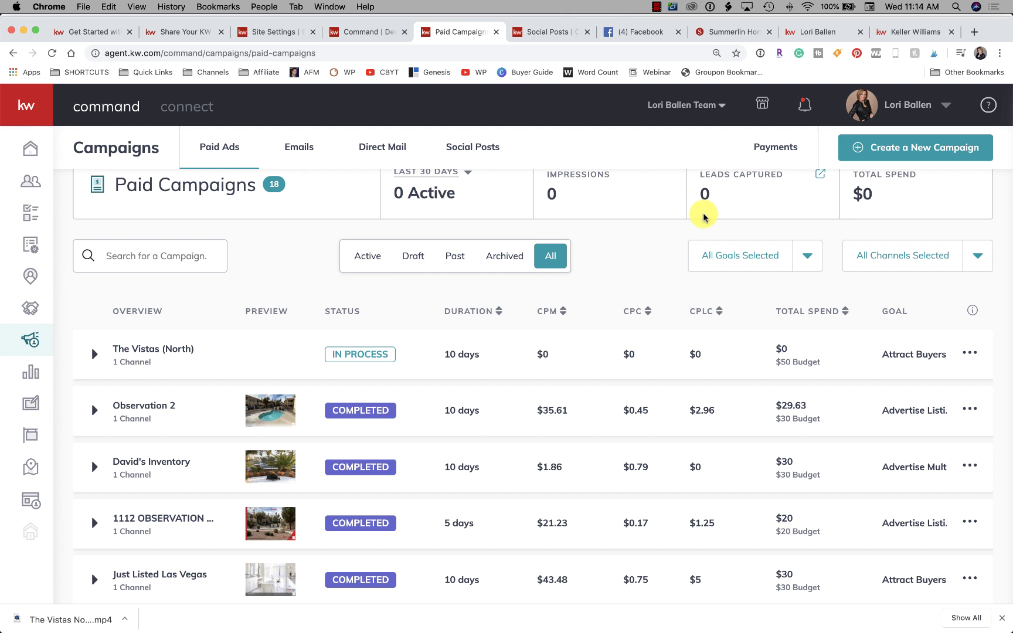
scroll(645, 317, up, 1)
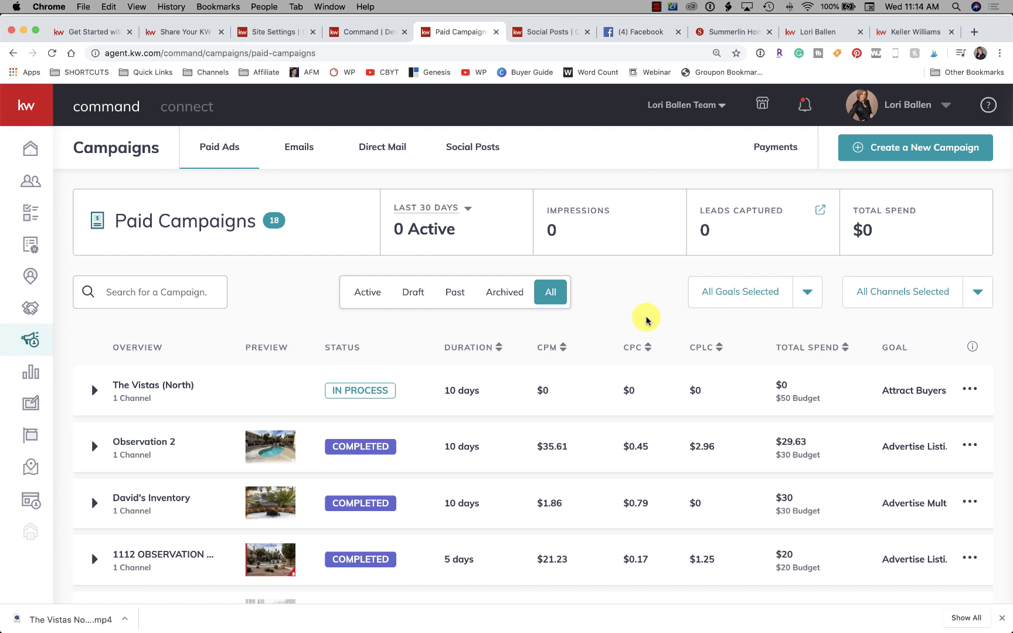
click(656, 8)
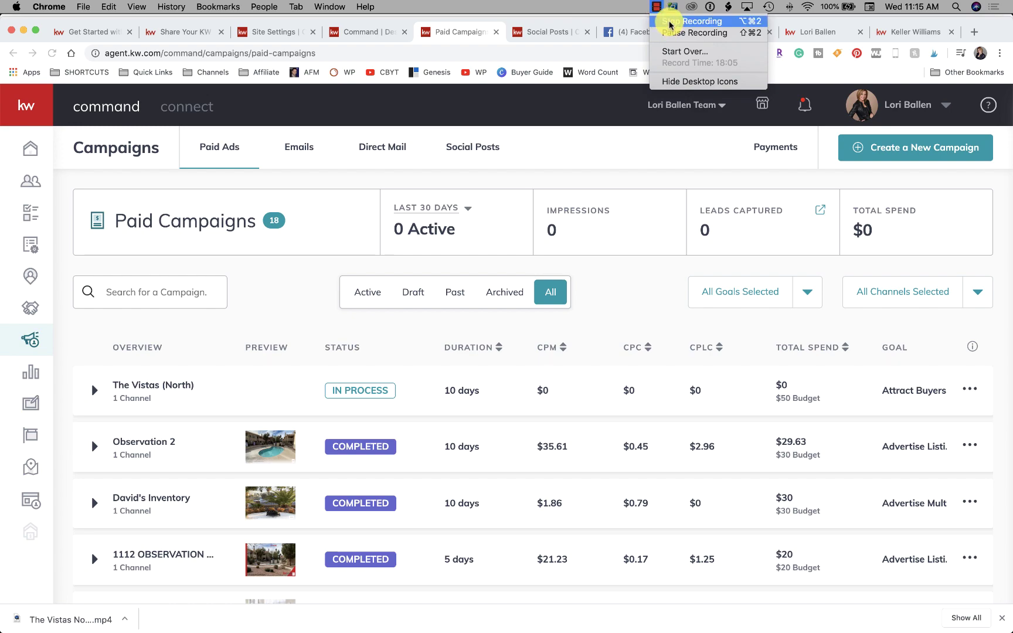